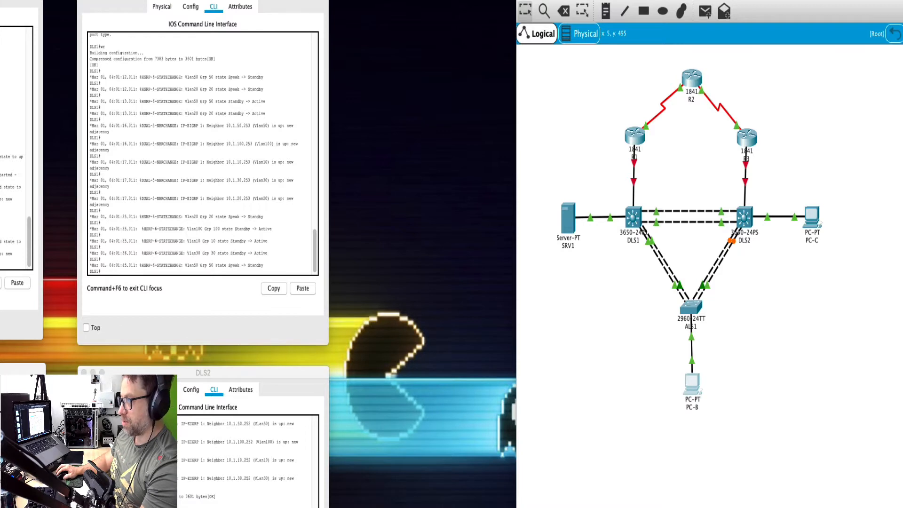
# Step: Open PC-C's device window and narrow the topology window to make room for it
pyautogui.click(812, 217)
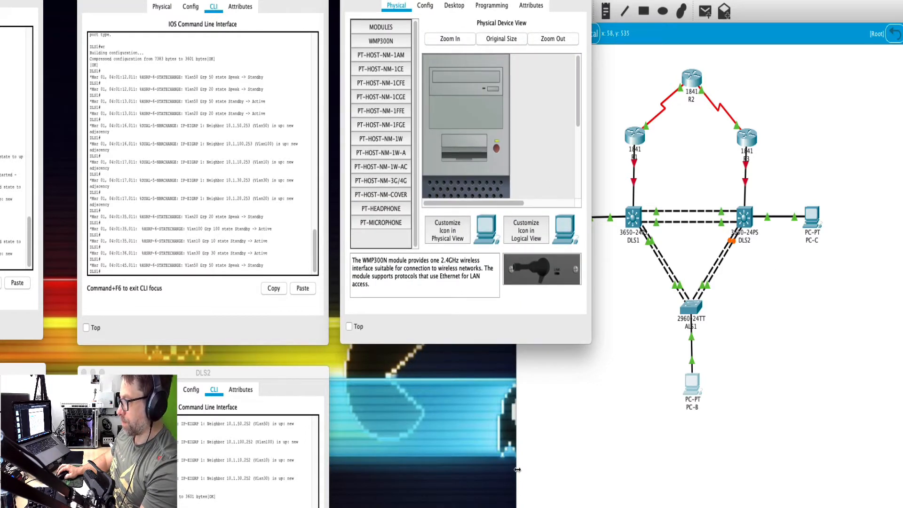
pyautogui.moveTo(517, 473); pyautogui.dragTo(620, 460)
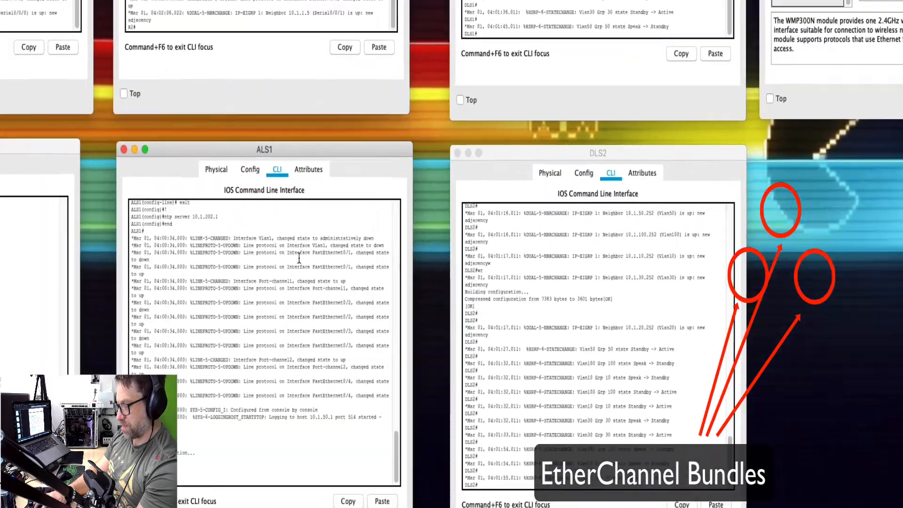
# Step: Show the EtherChannel summary on ALS1 and examine the member ports of port-channels 1 and 2
pyautogui.write('show ether')
pyautogui.press('Tab')
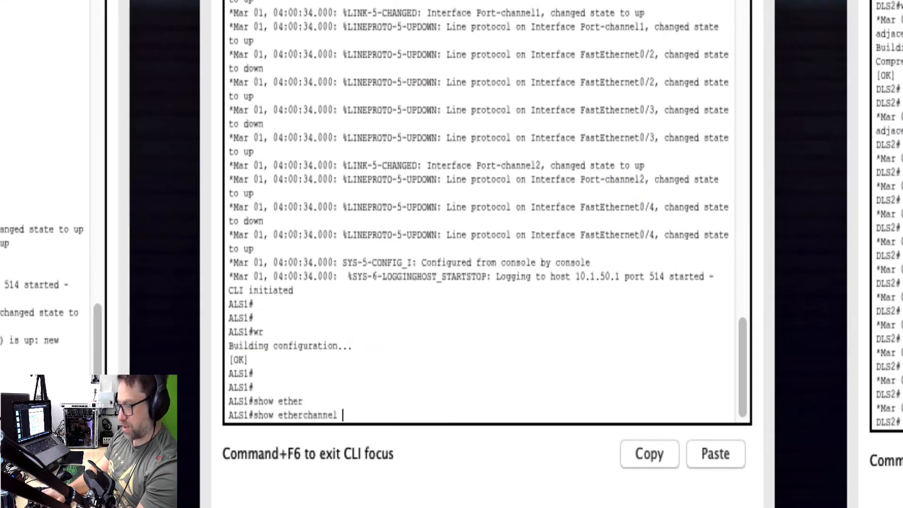
pyautogui.write('summ')
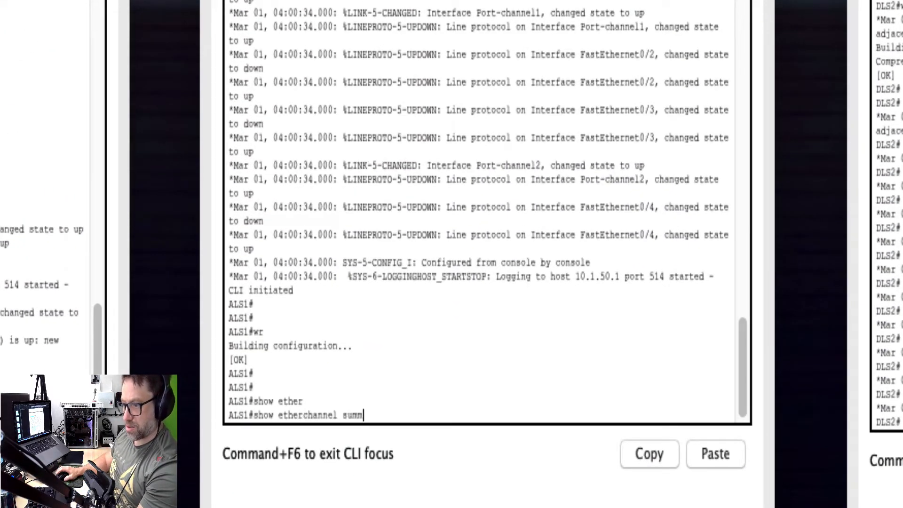
pyautogui.press('Return')
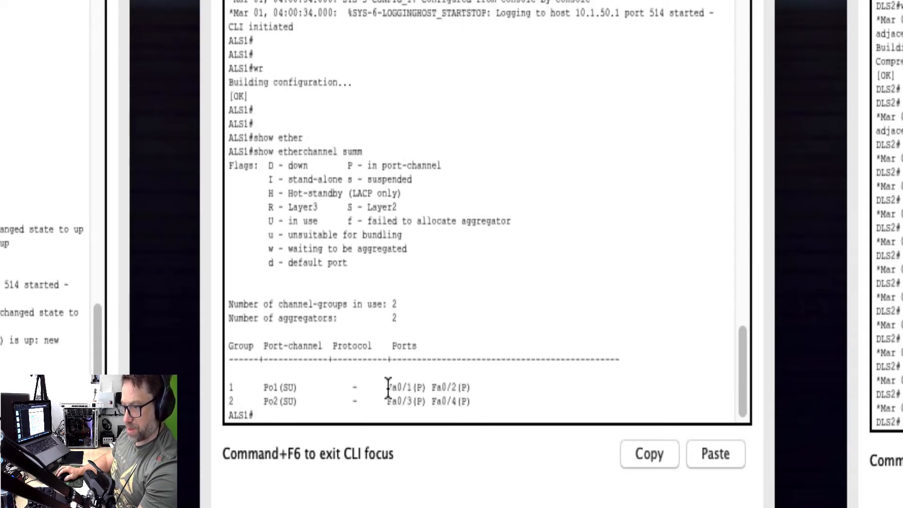
pyautogui.moveTo(387, 389); pyautogui.dragTo(474, 390)
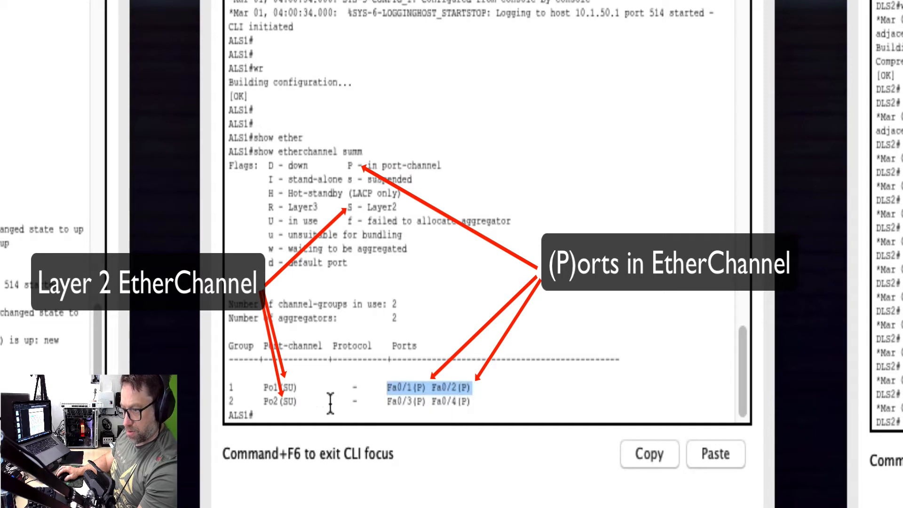
pyautogui.moveTo(254, 402); pyautogui.dragTo(478, 400)
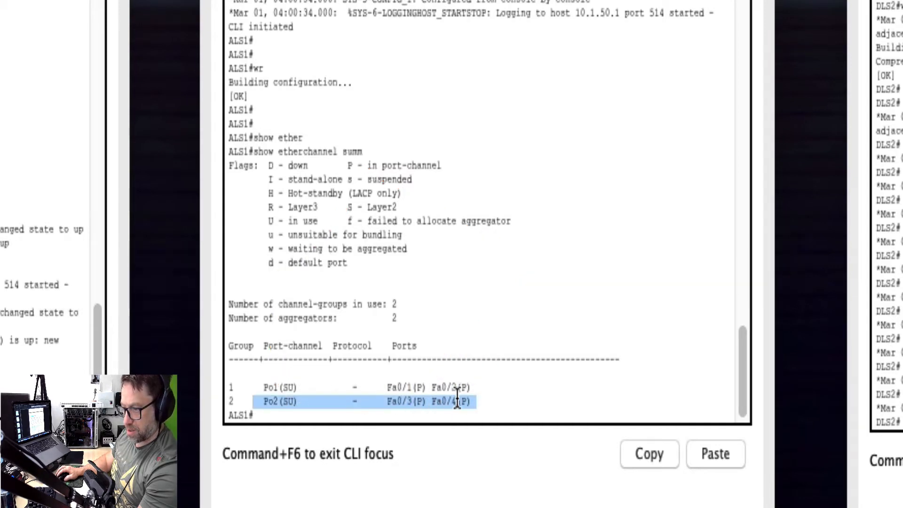
pyautogui.click(460, 389)
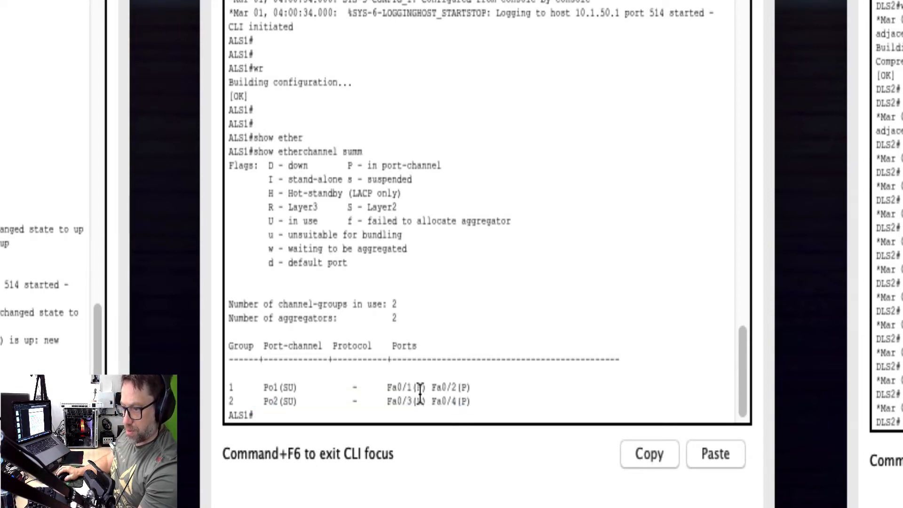
pyautogui.moveTo(379, 390); pyautogui.dragTo(332, 390)
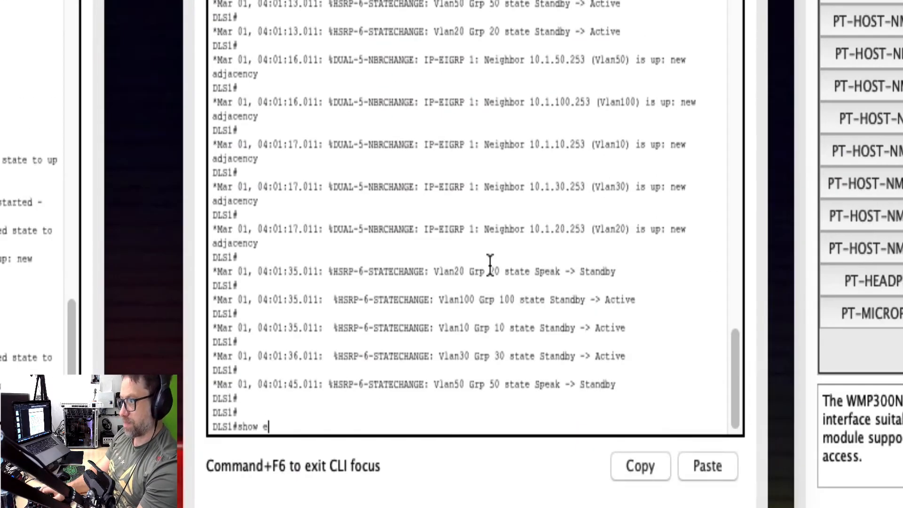
# Step: Show the EtherChannel summary on DLS1 and examine the port-channel 1 entry and its member ports
pyautogui.write('ther')
pyautogui.press('Tab')
pyautogui.write('summ')
pyautogui.press('Tab')
pyautogui.press('Return')
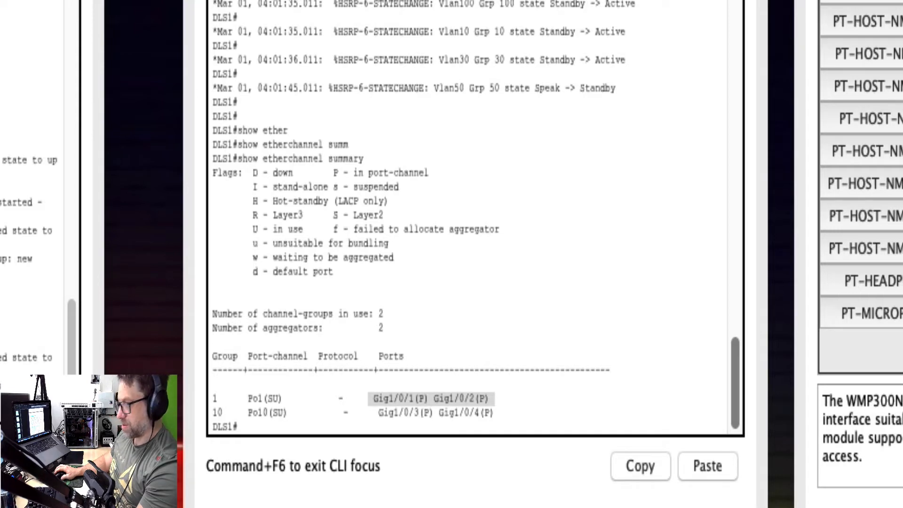
pyautogui.click(275, 398)
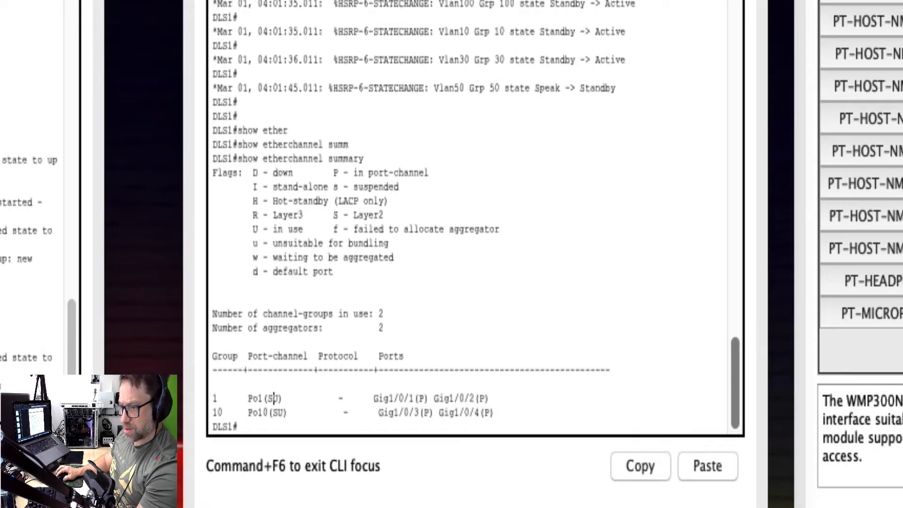
pyautogui.moveTo(243, 399); pyautogui.dragTo(494, 399)
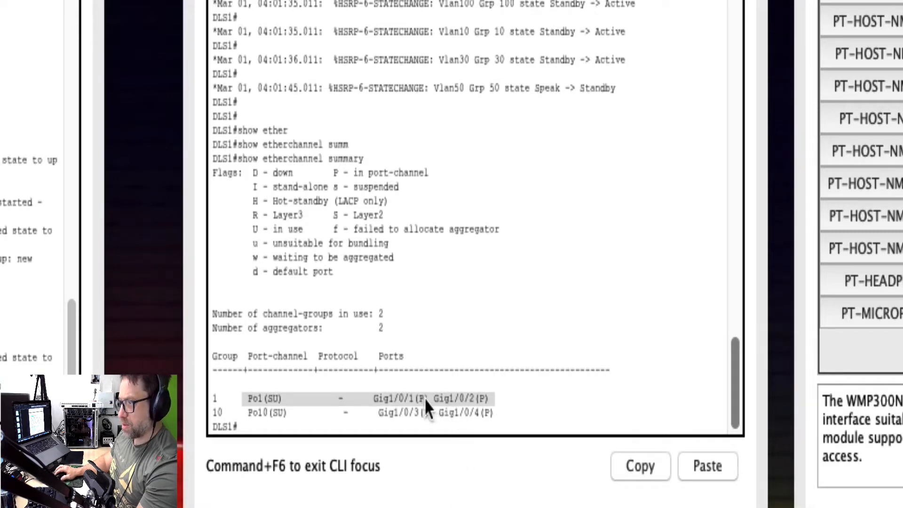
pyautogui.moveTo(250, 399); pyautogui.dragTo(232, 398)
pyautogui.moveTo(506, 396); pyautogui.dragTo(511, 395)
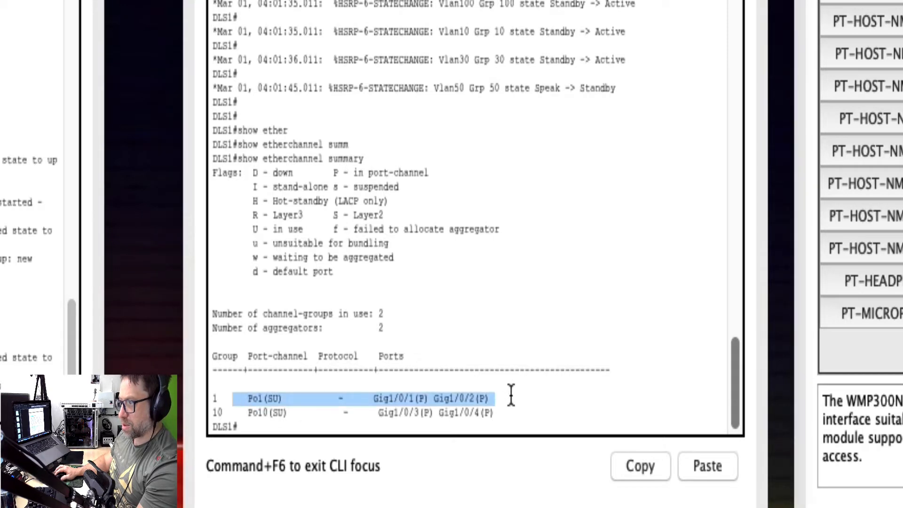
pyautogui.click(511, 395)
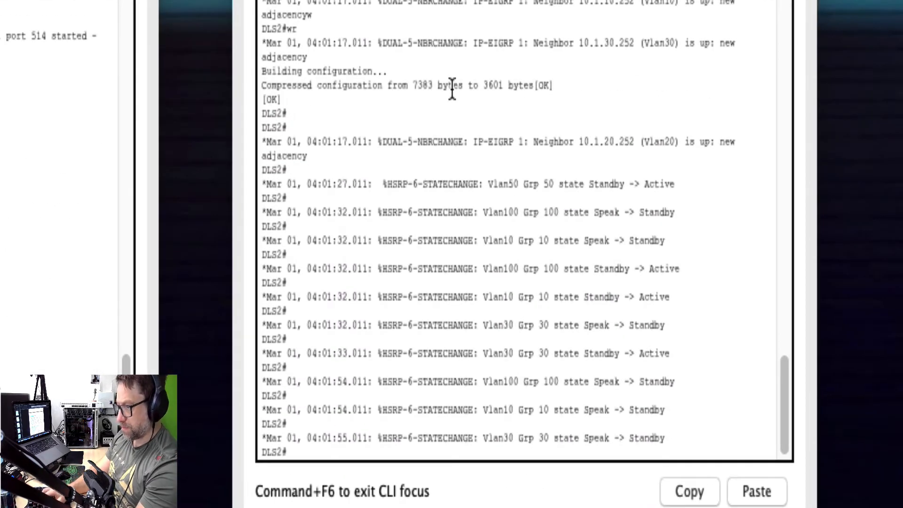
# Step: Show the EtherChannel summary on DLS2 and check the port labels of the links between DLS1 and DLS2
pyautogui.write('show ether')
pyautogui.press('Tab')
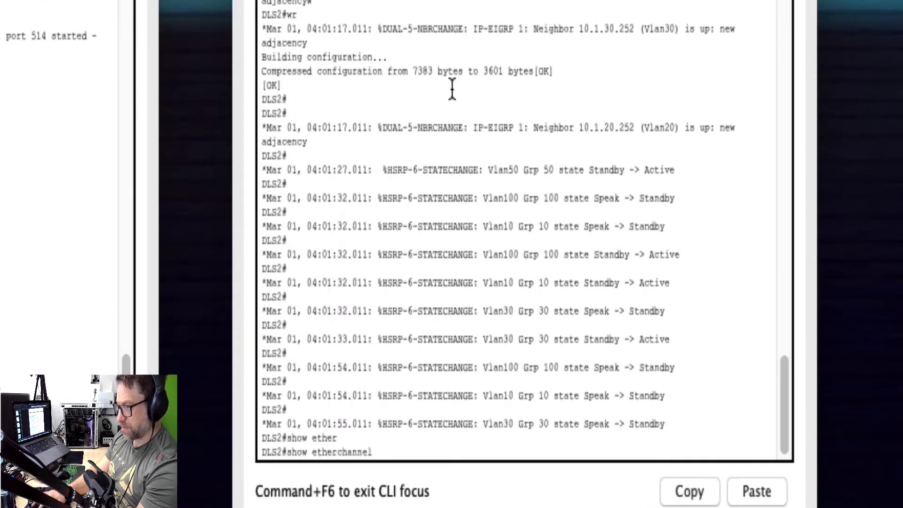
pyautogui.write('summ')
pyautogui.press('Tab')
pyautogui.press('Return')
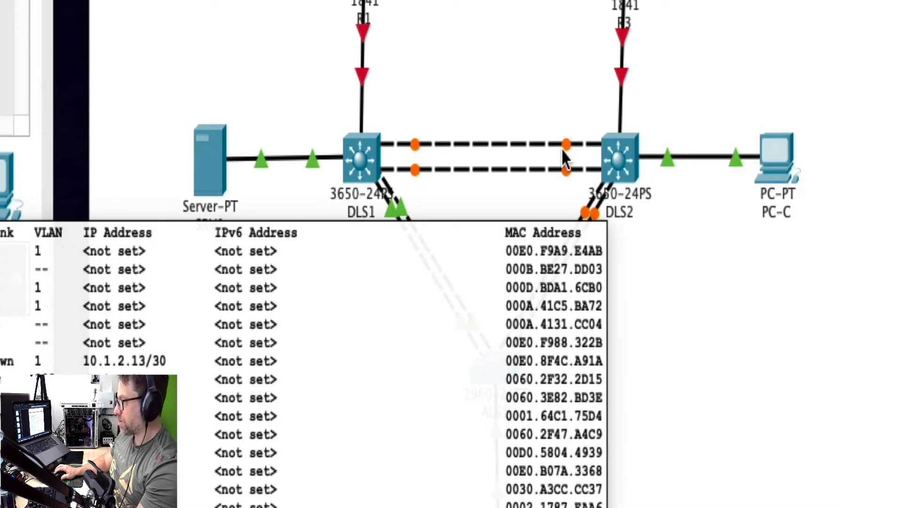
pyautogui.moveTo(562, 167)
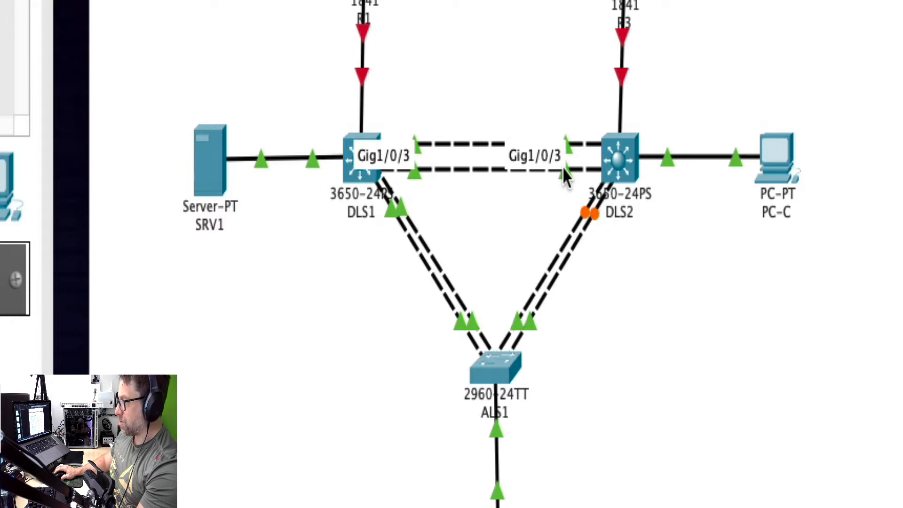
pyautogui.moveTo(572, 144)
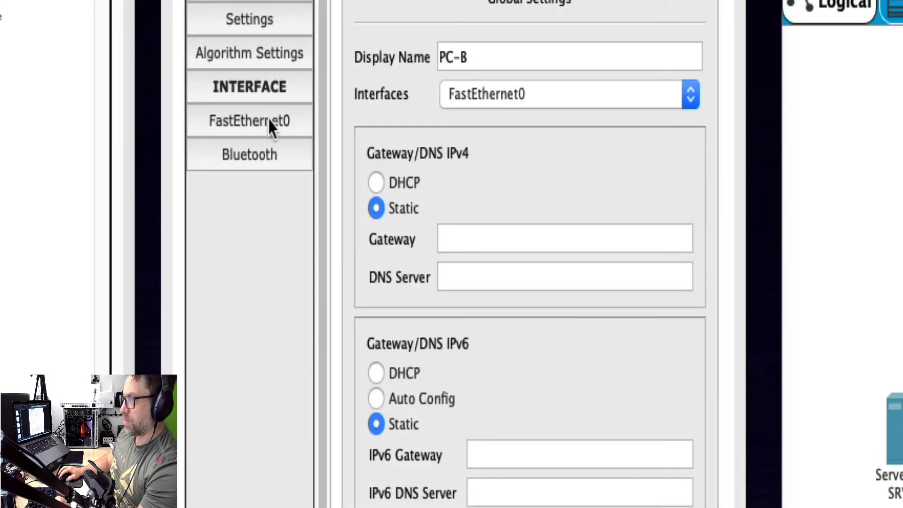
# Step: Open PC-B's FastEthernet0 settings and check its IP configuration
pyautogui.click(271, 124)
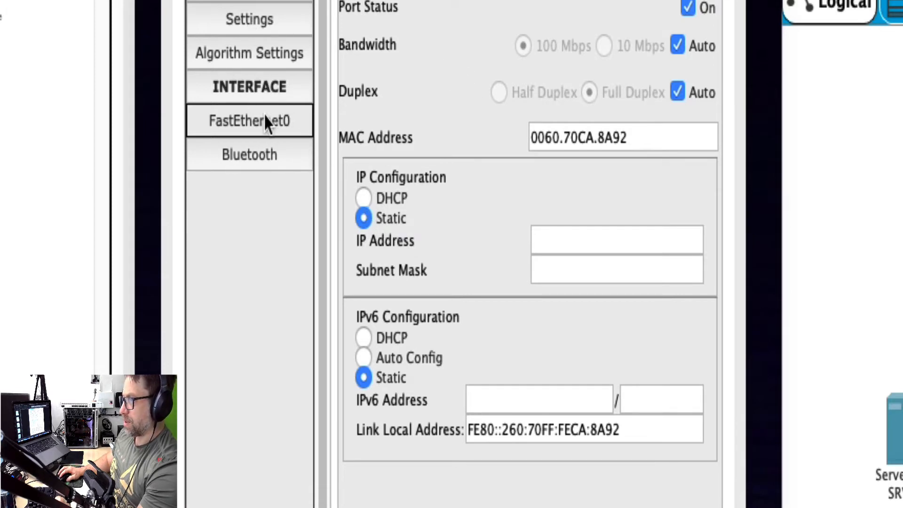
pyautogui.click(569, 187)
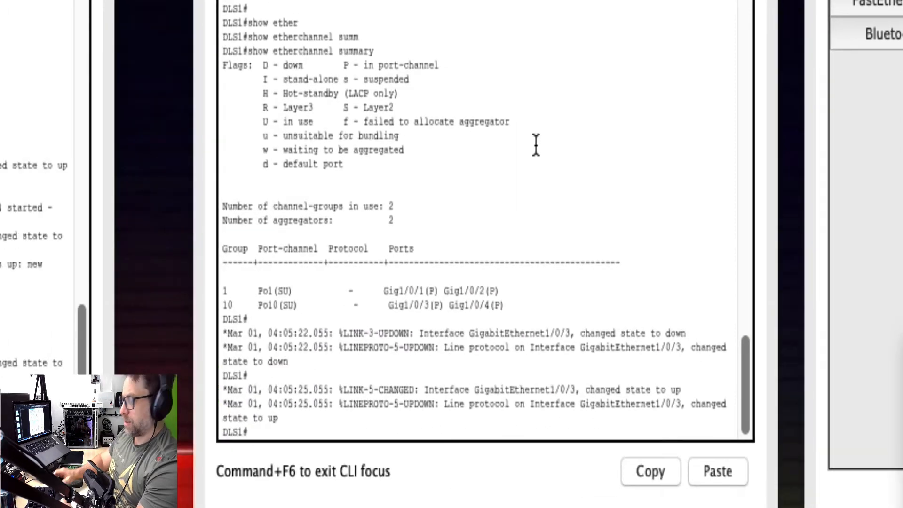
# Step: List all interfaces on DLS1 with "sh ip int brief" through to the end of the output
pyautogui.press('Return')
pyautogui.press('Return')
pyautogui.write('sh ip int br')
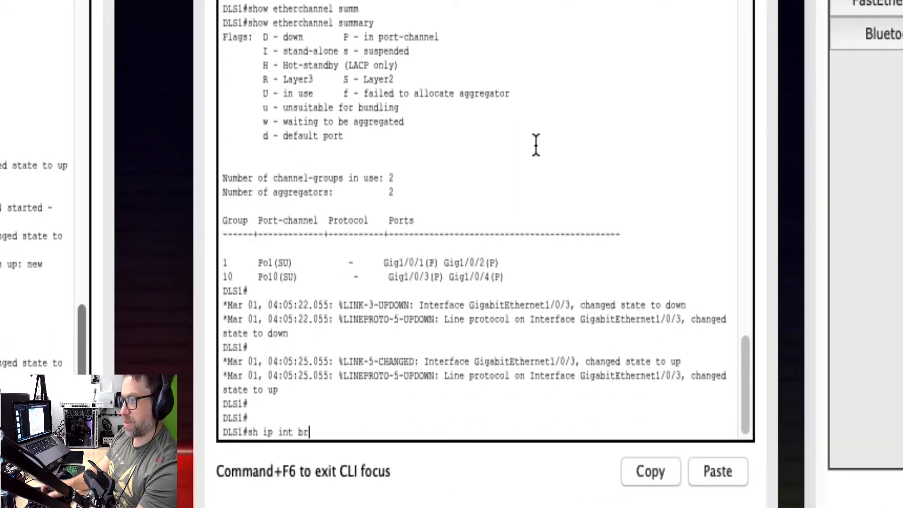
pyautogui.press('Tab')
pyautogui.press('Return')
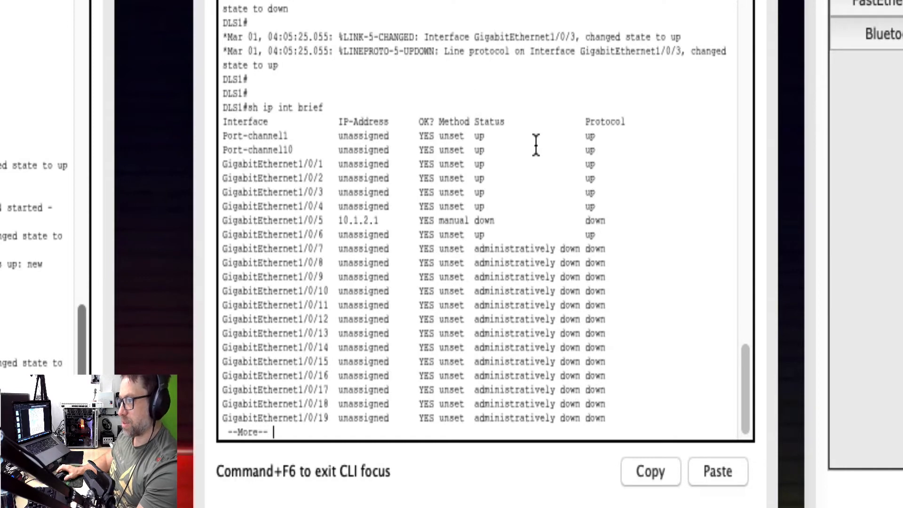
pyautogui.press('space')
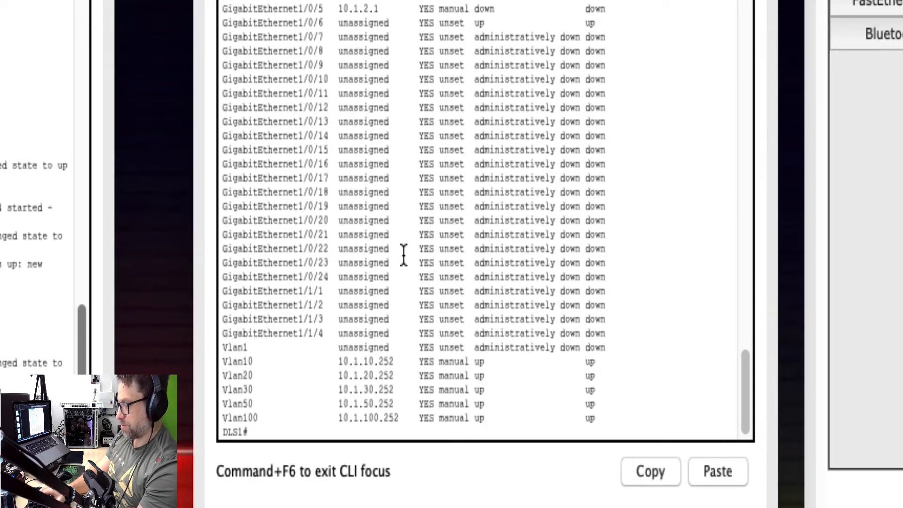
# Step: Filter DLS1's brief interface list with "| inc up" and examine the Vlan10 address
pyautogui.press('Up')
pyautogui.write('| inc ')
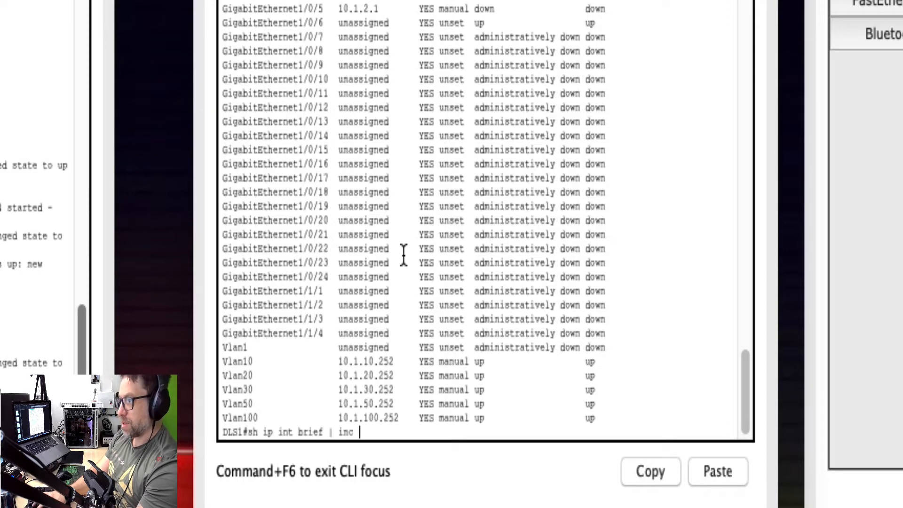
pyautogui.write('up')
pyautogui.press('Return')
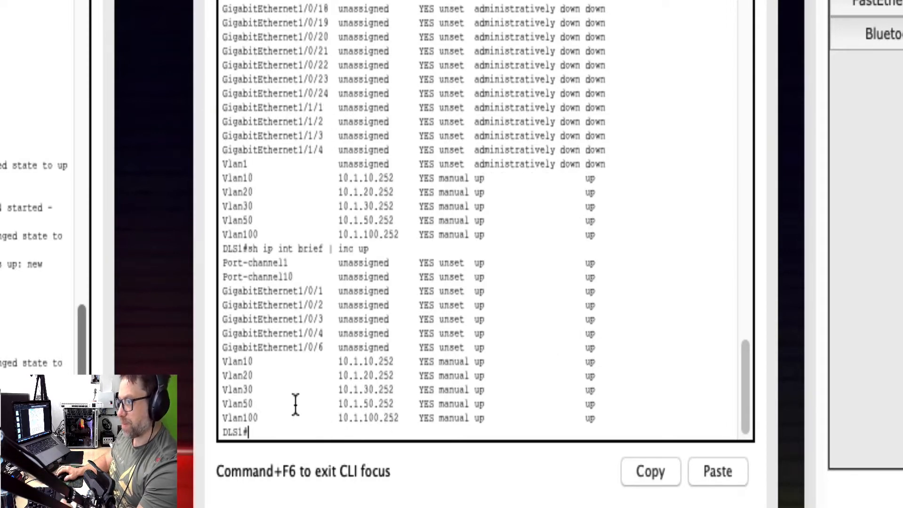
pyautogui.moveTo(245, 367); pyautogui.dragTo(441, 365)
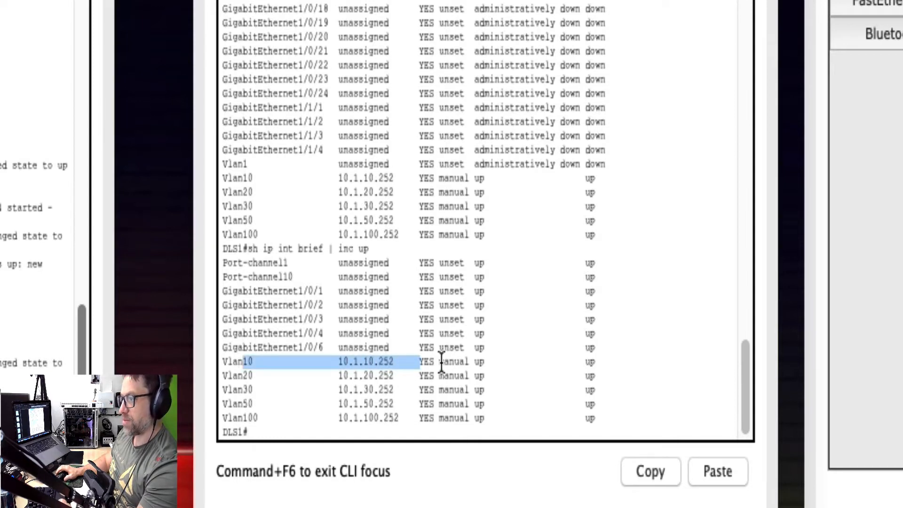
pyautogui.click(648, 380)
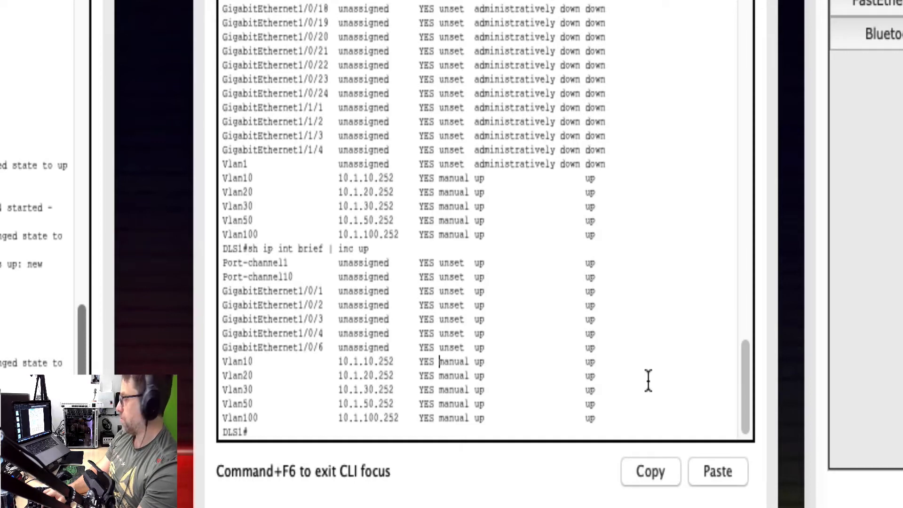
# Step: Look up the route to 10.1.202.1 on DLS1 and inspect DLS2 in the topology
pyautogui.write('show ')
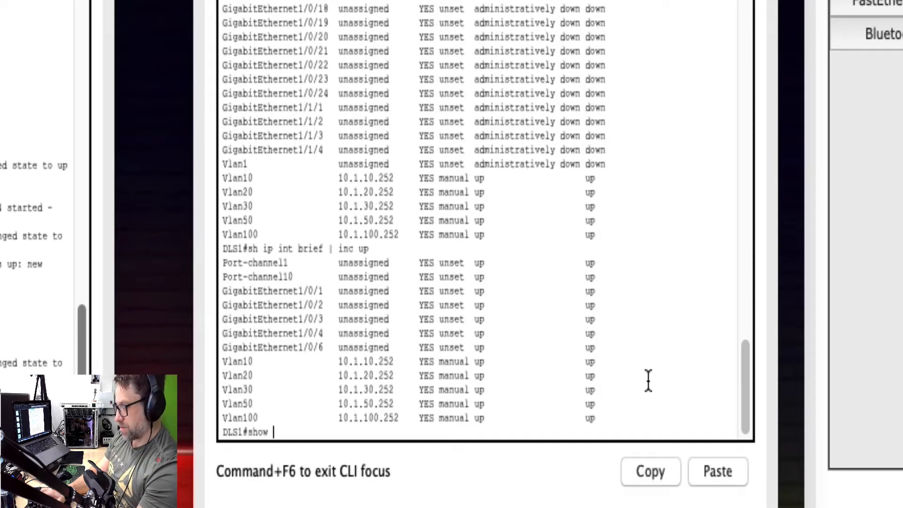
pyautogui.write('ip route 10.')
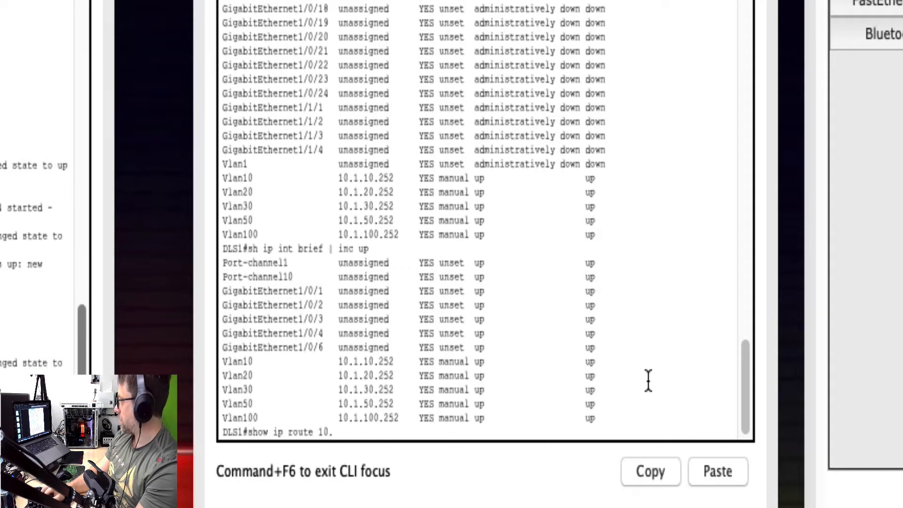
pyautogui.write('1.202.1')
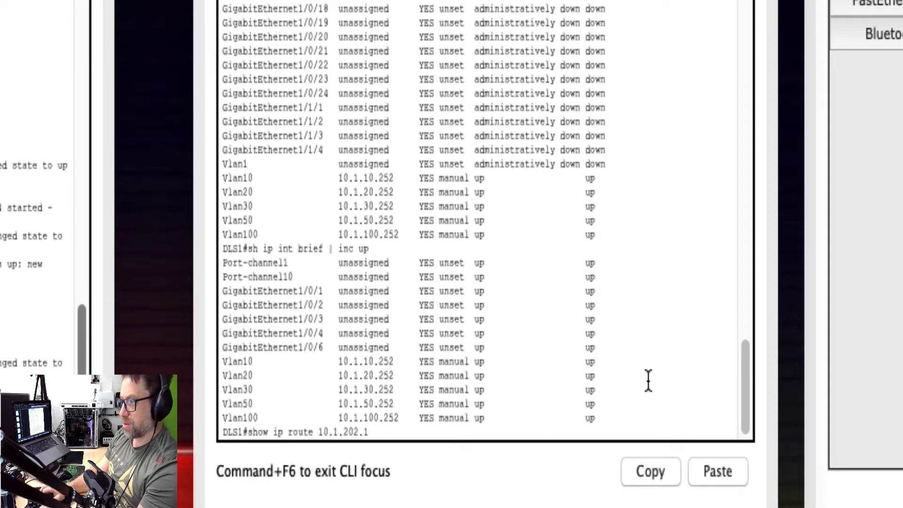
pyautogui.press('Return')
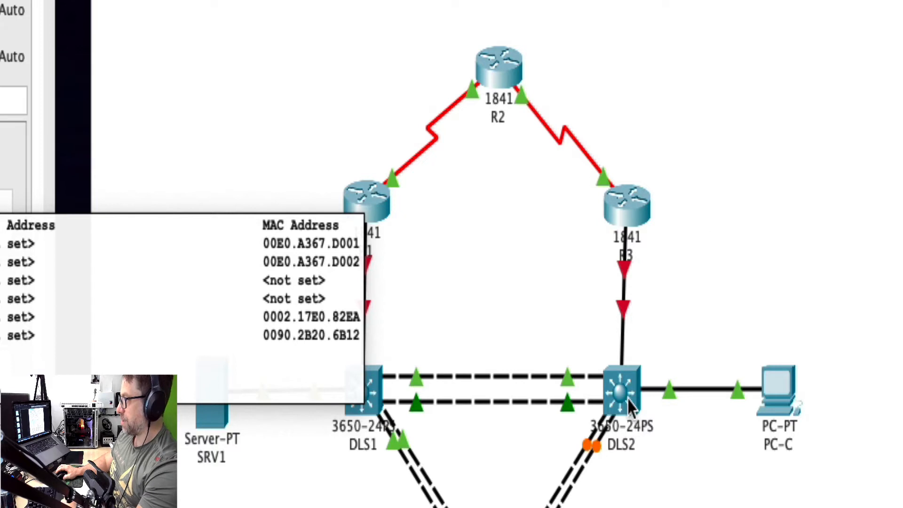
pyautogui.moveTo(631, 406)
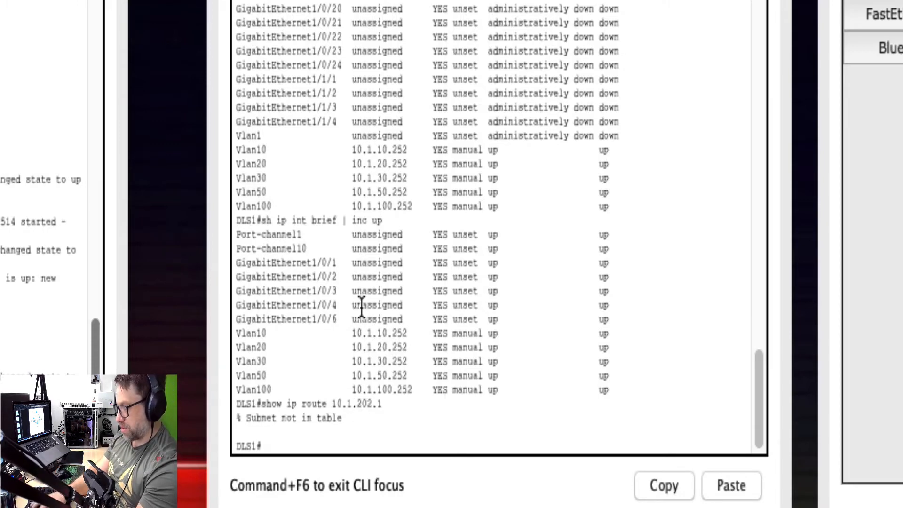
# Step: Display the full interface status on DLS1 with "show int status" and examine the Gig1/0/5 entry
pyautogui.write('show int status')
pyautogui.press('Return')
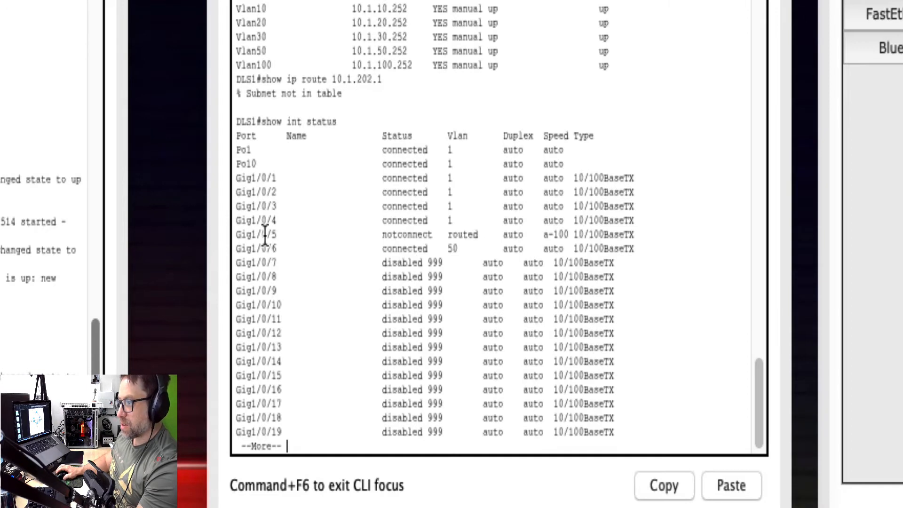
pyautogui.press('space')
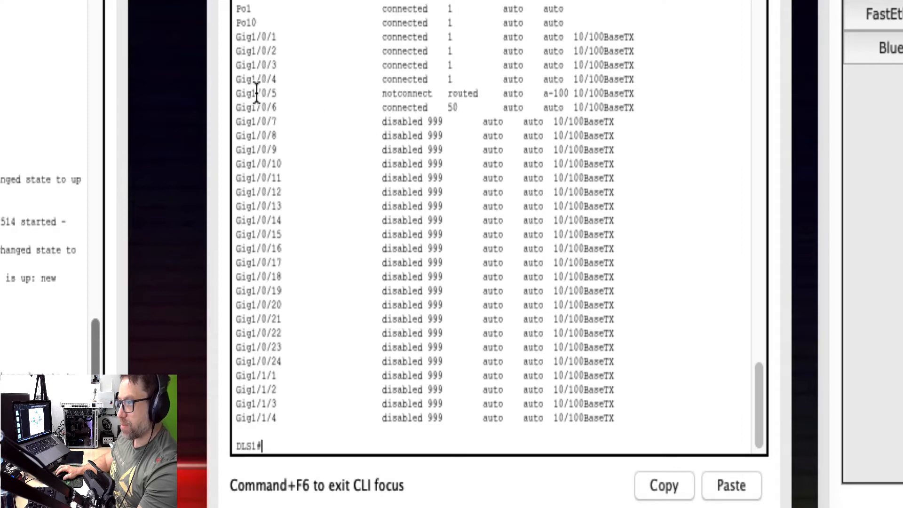
pyautogui.moveTo(252, 93); pyautogui.dragTo(508, 93)
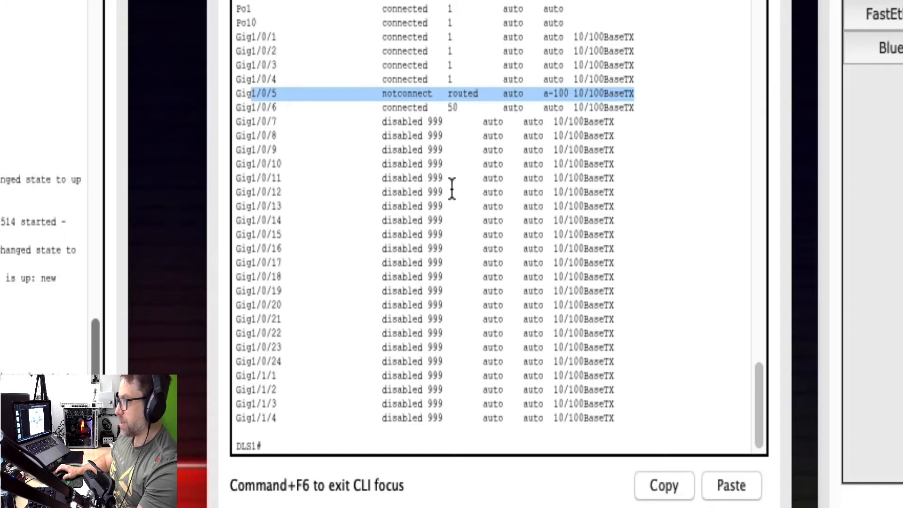
# Step: Display the details of DLS1's port with "show interfaces g1/0/5" and examine its line protocol, duplex and speed
pyautogui.doubleClick(407, 94)
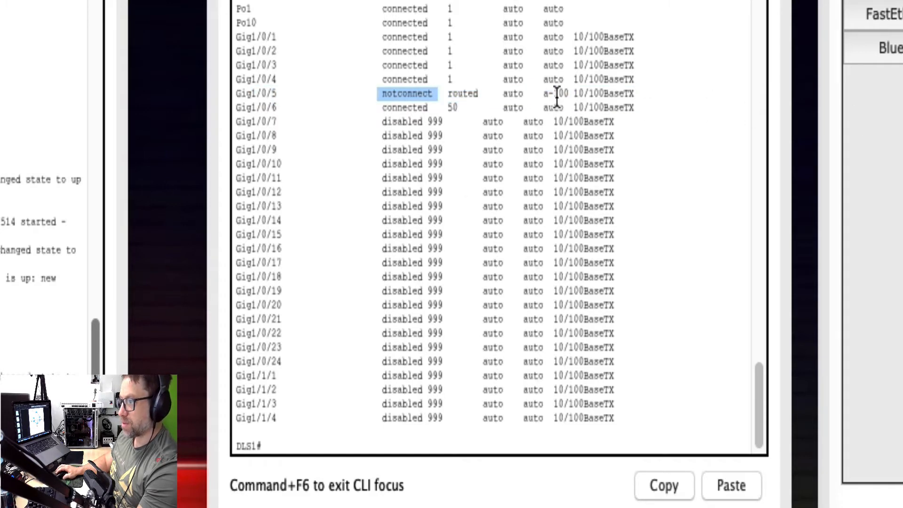
pyautogui.write('show')
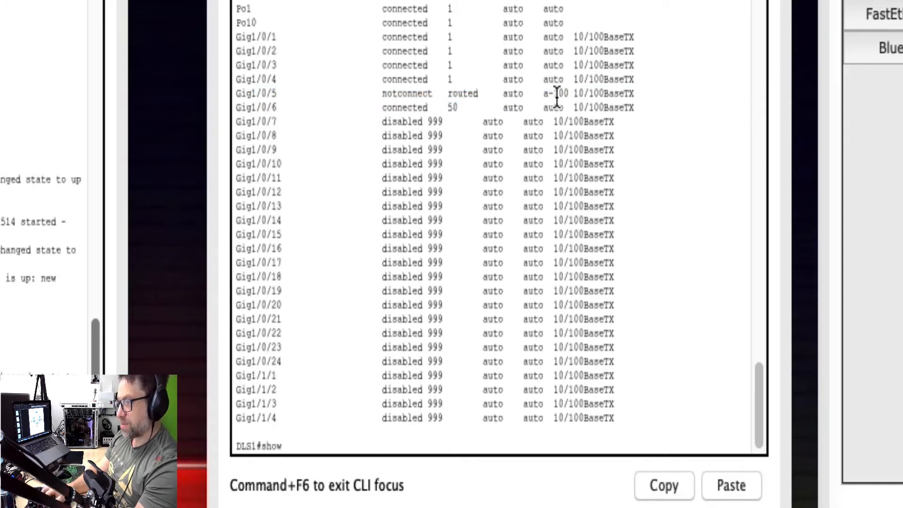
pyautogui.write(' inter')
pyautogui.press('Tab')
pyautogui.write('g')
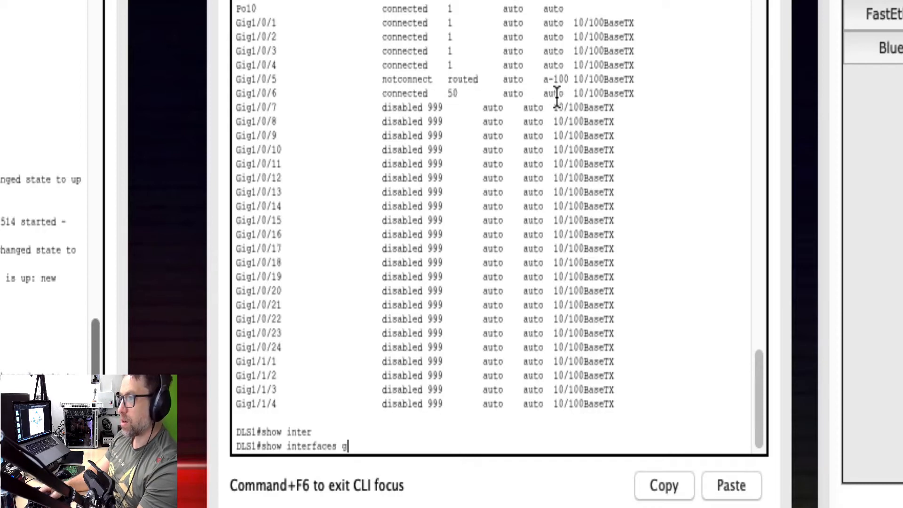
pyautogui.write('1/0/55')
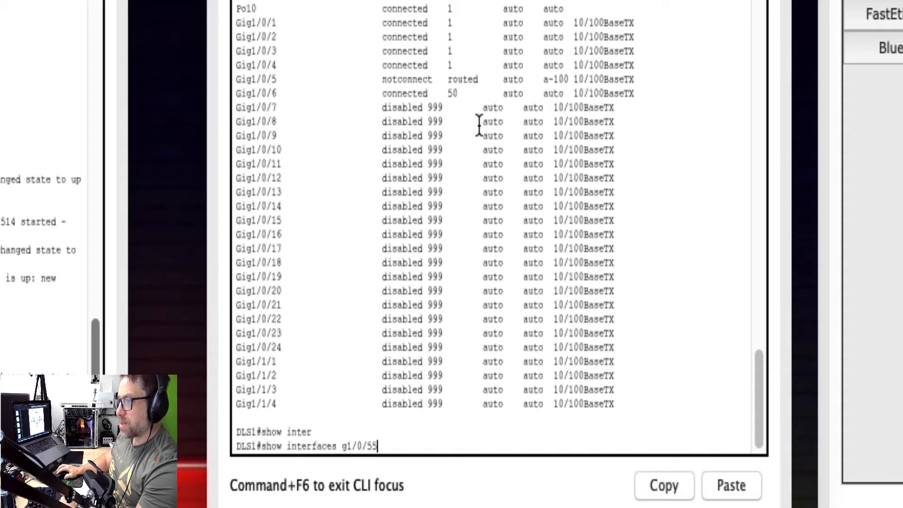
pyautogui.press('BackSpace')
pyautogui.press('Return')
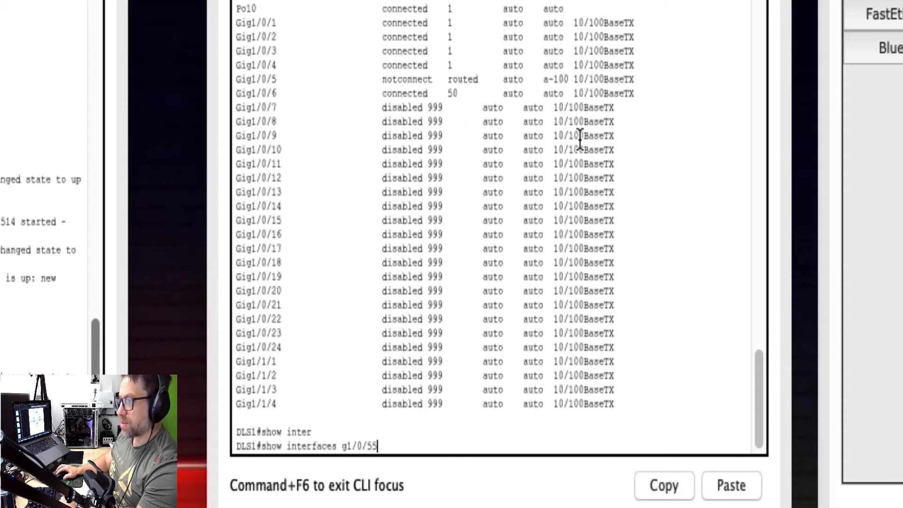
pyautogui.moveTo(578, 138); pyautogui.dragTo(384, 132)
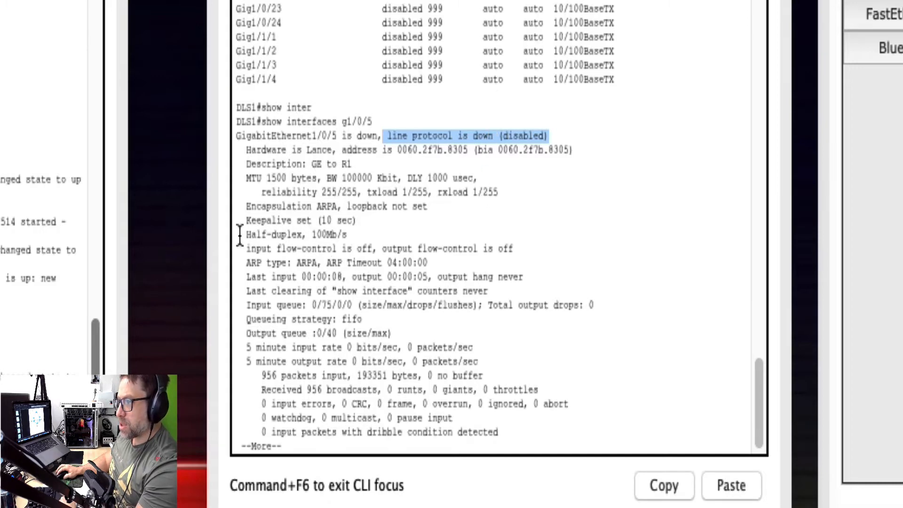
pyautogui.tripleClick(406, 231)
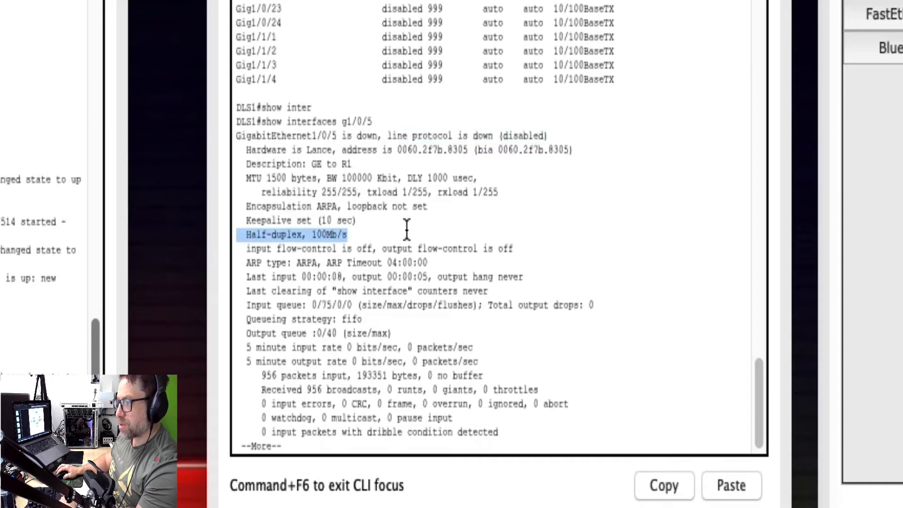
pyautogui.click(457, 231)
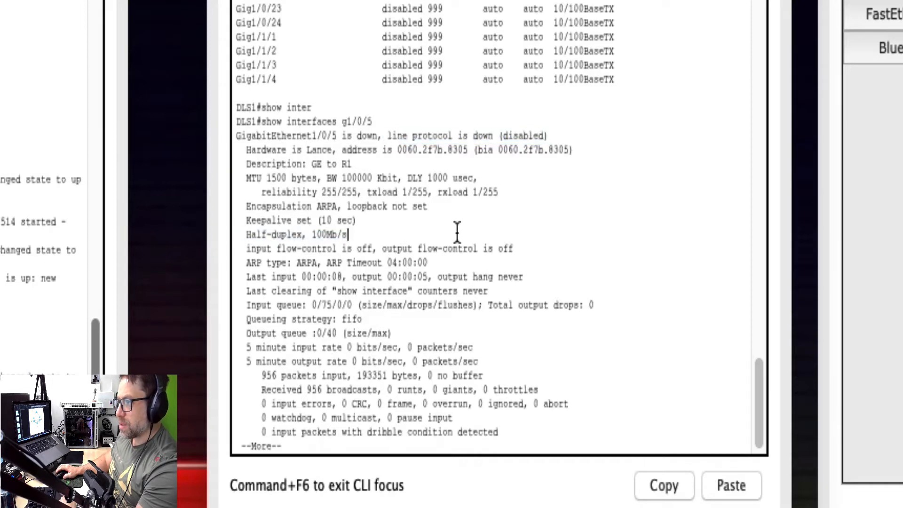
# Step: Compare the speed entry for Gig1/0/5 in DLS1's interface status list with the port's detailed output
pyautogui.scroll(6, 456, 231)
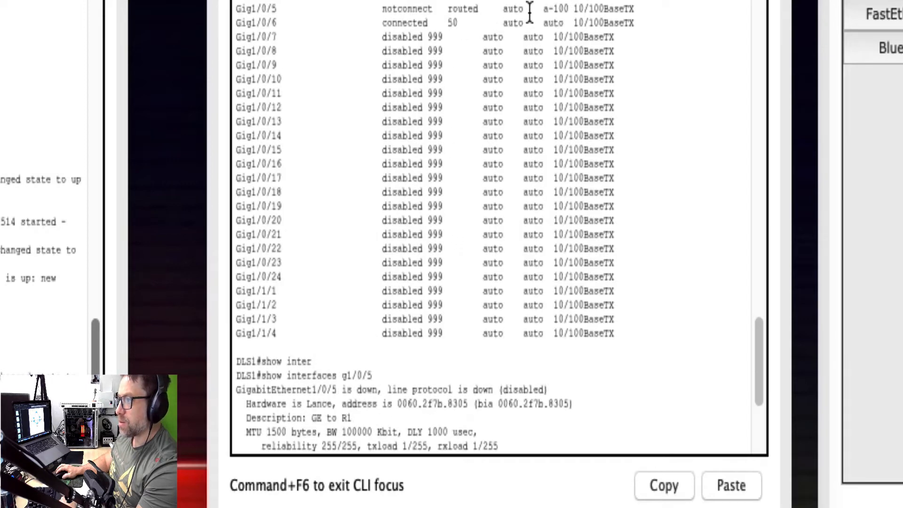
pyautogui.moveTo(544, 9); pyautogui.dragTo(574, 9)
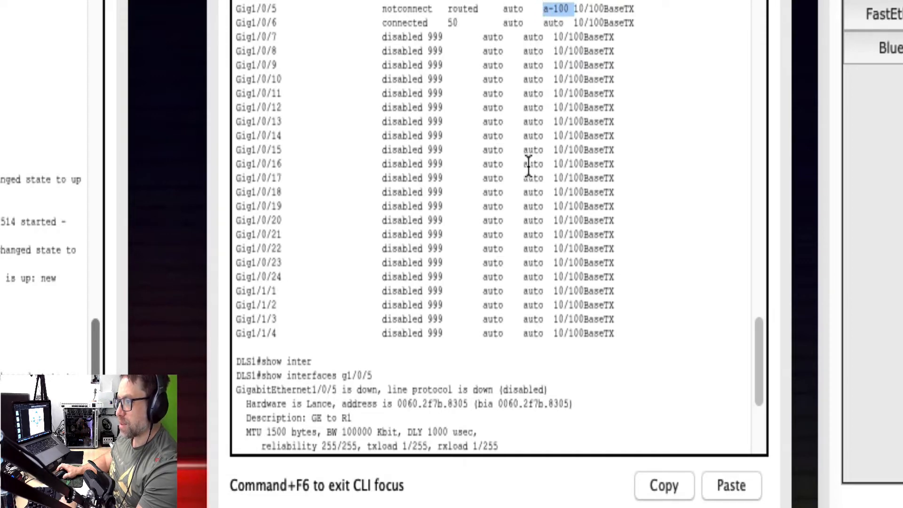
pyautogui.scroll(-6, 256, 228)
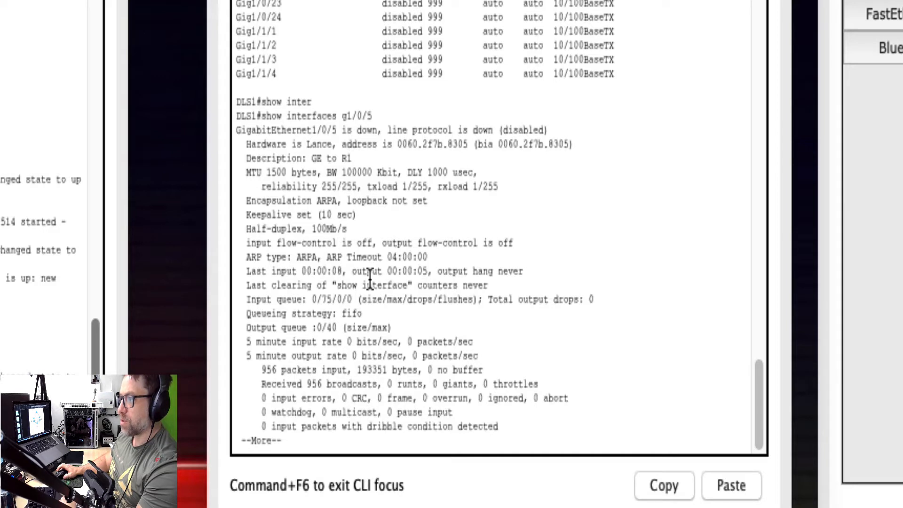
pyautogui.scroll(4, 370, 280)
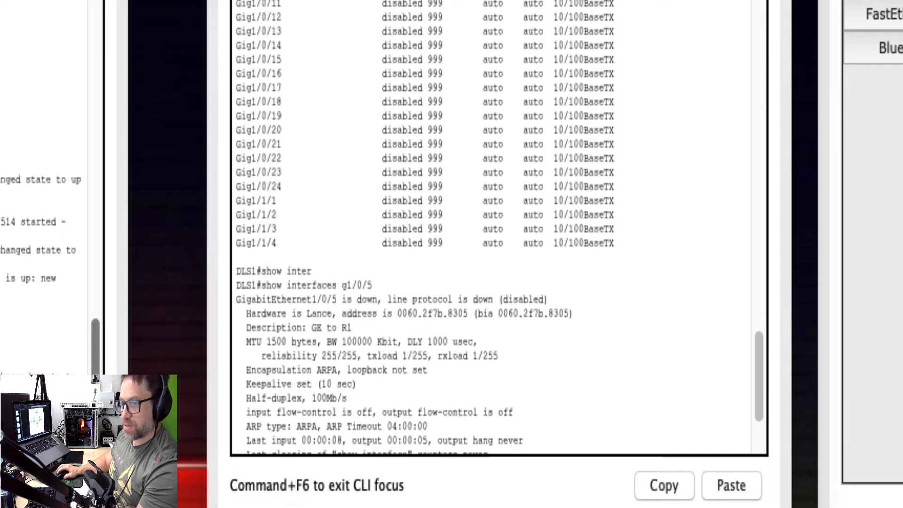
# Step: Switch to R1's console, list its interfaces with "sh ip int brief" and examine the FastEthernet0/1 entry
pyautogui.press('Down')
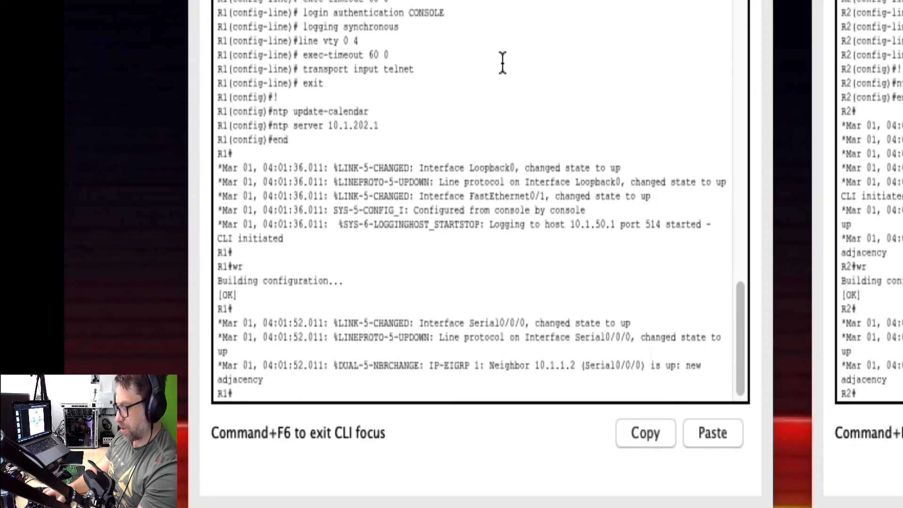
pyautogui.press('Return')
pyautogui.press('Return')
pyautogui.press('Return')
pyautogui.write('sh ip ')
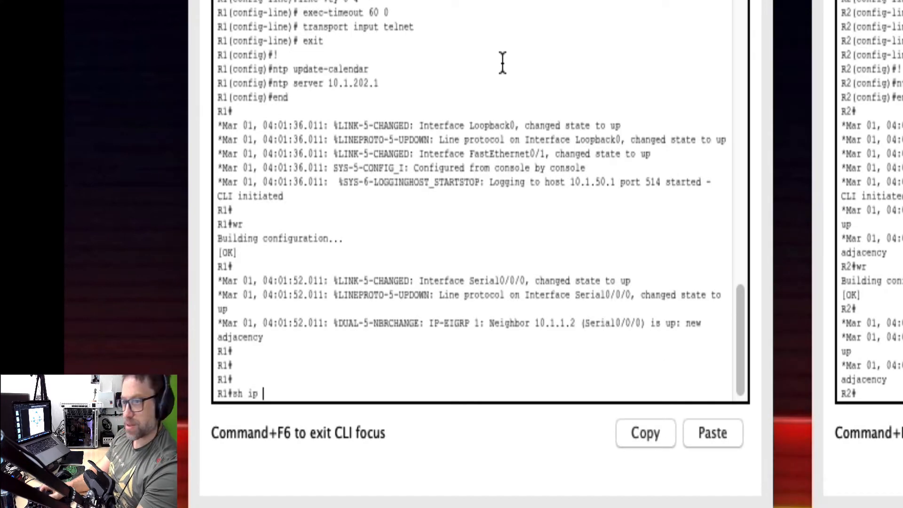
pyautogui.write('int brief')
pyautogui.press('Return')
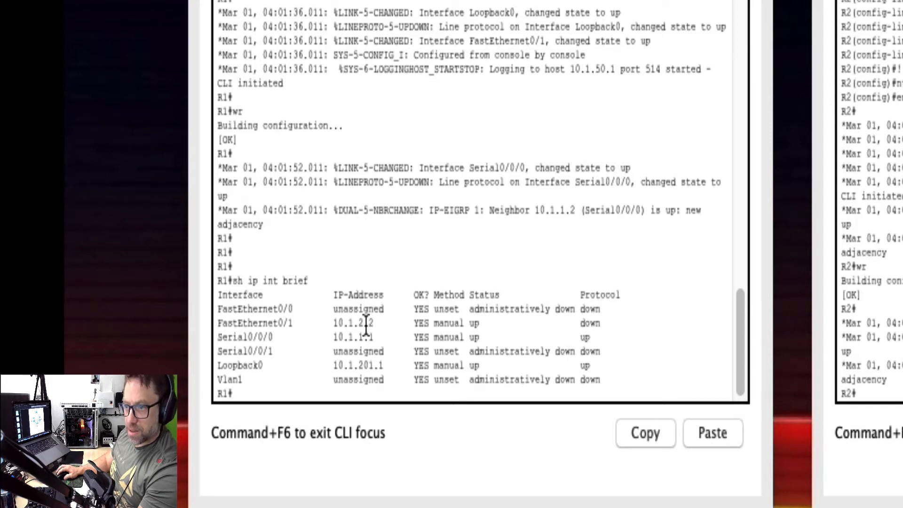
pyautogui.moveTo(480, 331); pyautogui.dragTo(626, 319)
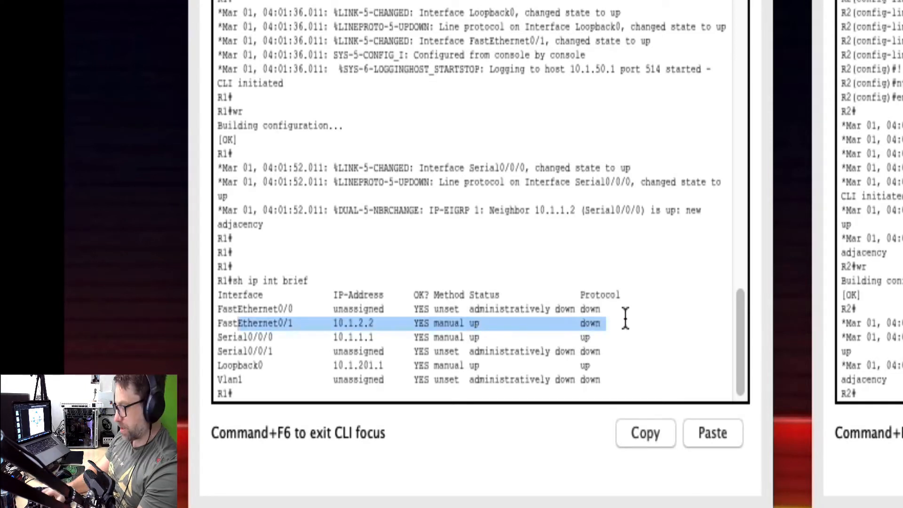
# Step: Display R1's port with "sh int f0/1" and examine FastEthernet0/1's duplex and speed lines in the running configuration
pyautogui.write('sh i')
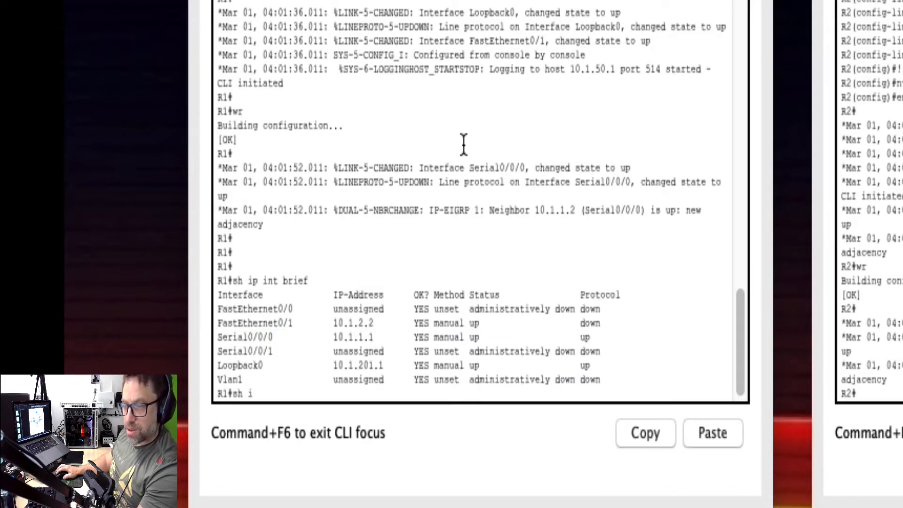
pyautogui.write('nt f0/1')
pyautogui.press('Return')
pyautogui.moveTo(263, 83); pyautogui.dragTo(466, 84)
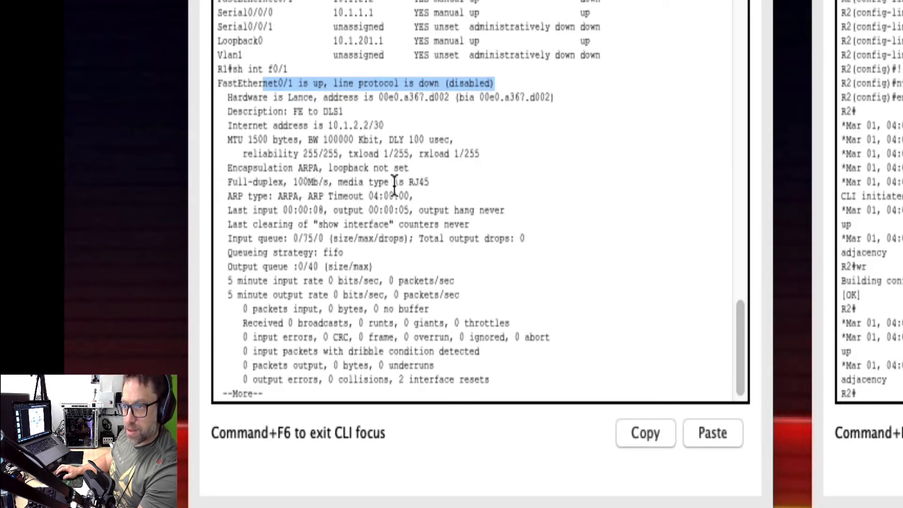
pyautogui.click(507, 191)
pyautogui.press('q')
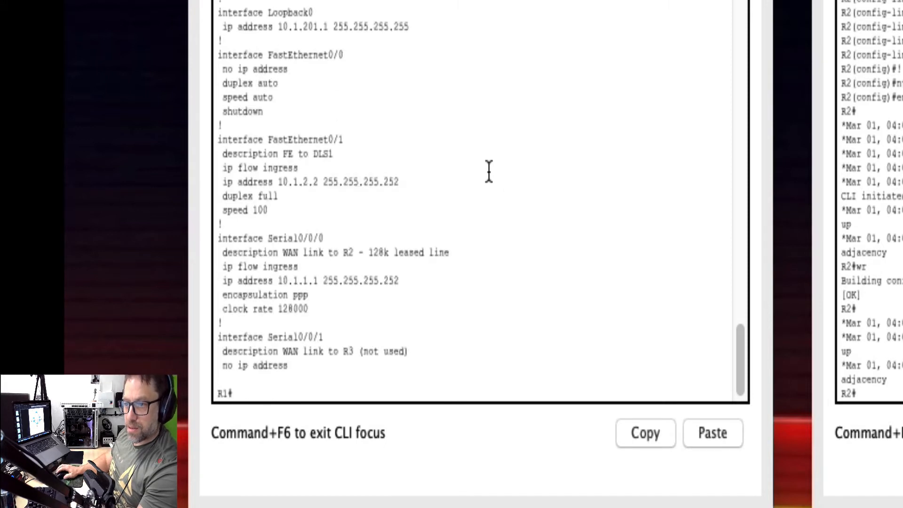
pyautogui.moveTo(270, 210); pyautogui.dragTo(214, 141)
pyautogui.click(279, 196)
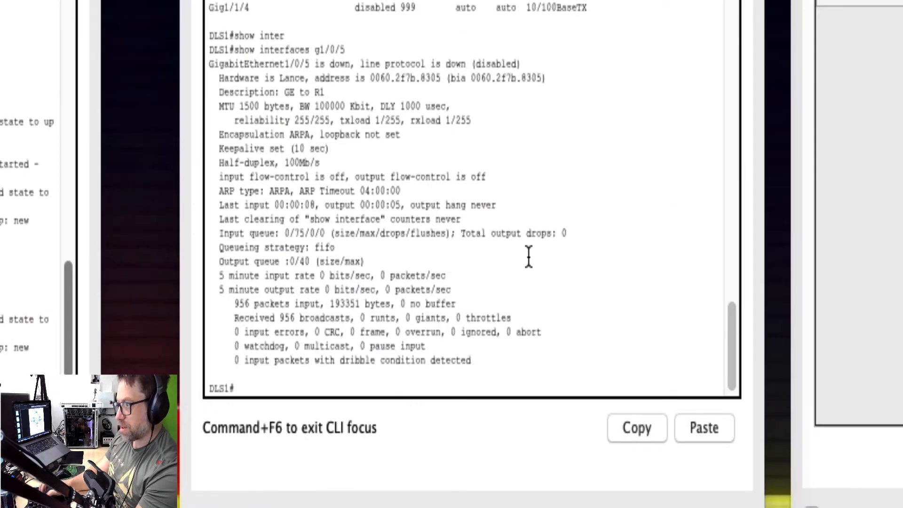
# Step: Return to DLS1's console and display the port details again with "show int g1/0/5"
pyautogui.write('show int g1/0/')
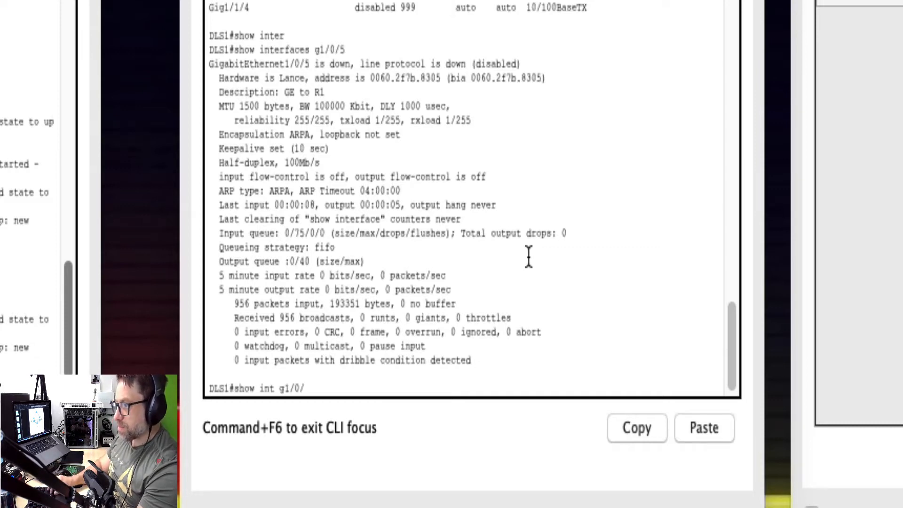
pyautogui.write('5')
pyautogui.press('Return')
# Step: Display DLS1's running configuration with "show run" and examine the duplex and speed lines under the port described as GE to R1
pyautogui.press('Up')
pyautogui.press('Left')
pyautogui.press('Left')
pyautogui.press('Left')
pyautogui.press('Left')
pyautogui.press('Left')
pyautogui.press('Left')
pyautogui.press('Left')
pyautogui.press('Left')
pyautogui.press('Left')
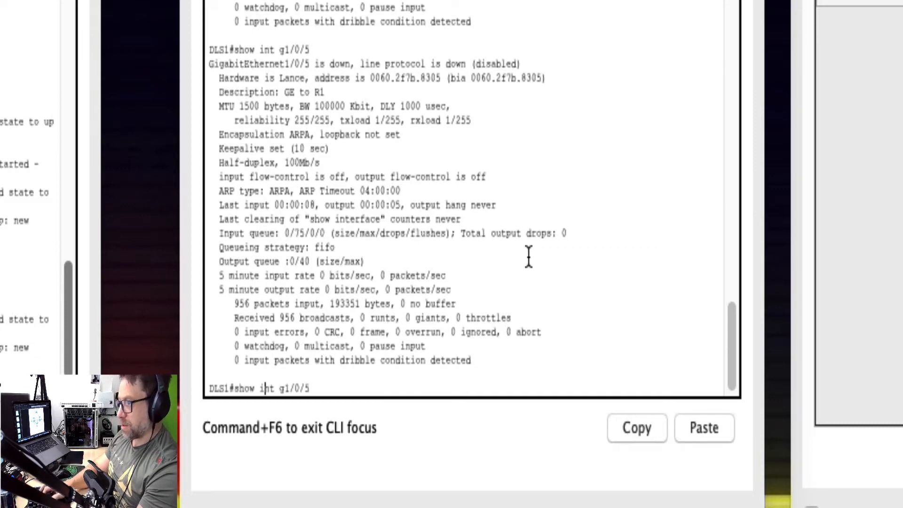
pyautogui.write('run')
pyautogui.press('Return')
pyautogui.press('Up')
pyautogui.press('BackSpace')
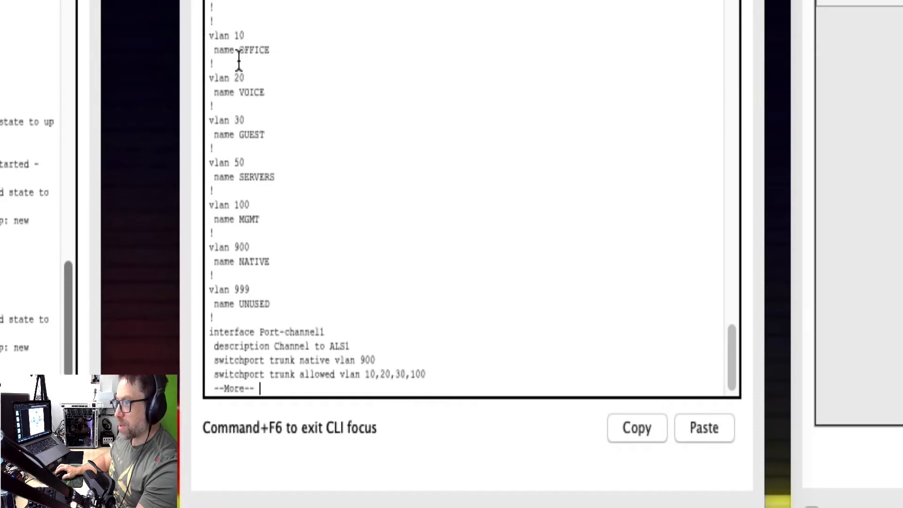
pyautogui.press('space')
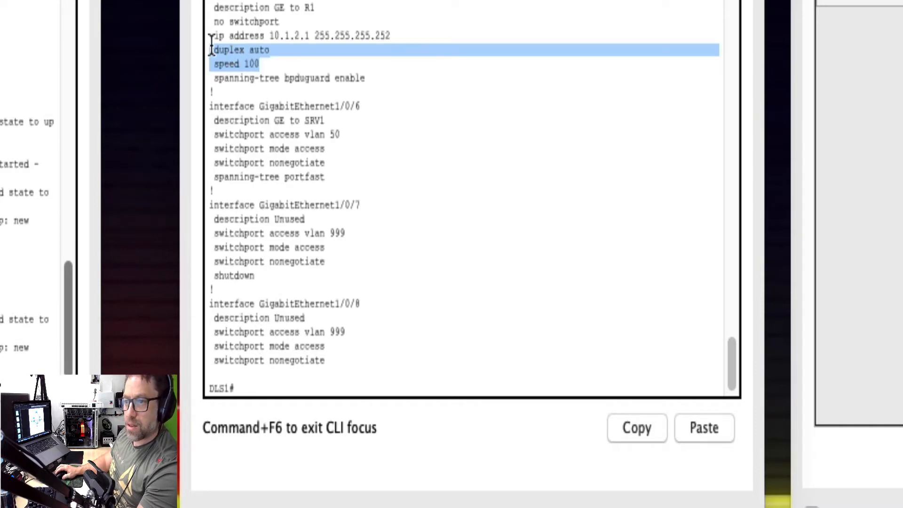
pyautogui.moveTo(219, 49); pyautogui.dragTo(331, 50)
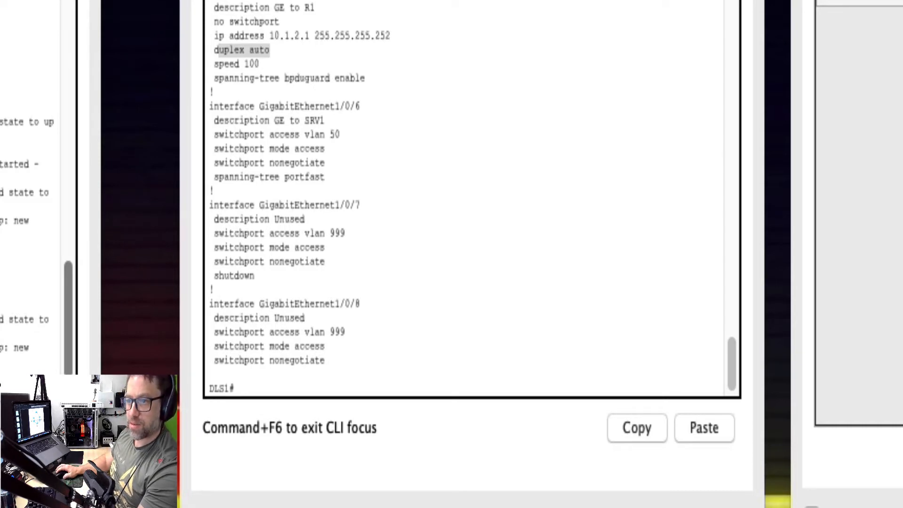
pyautogui.click(497, 150)
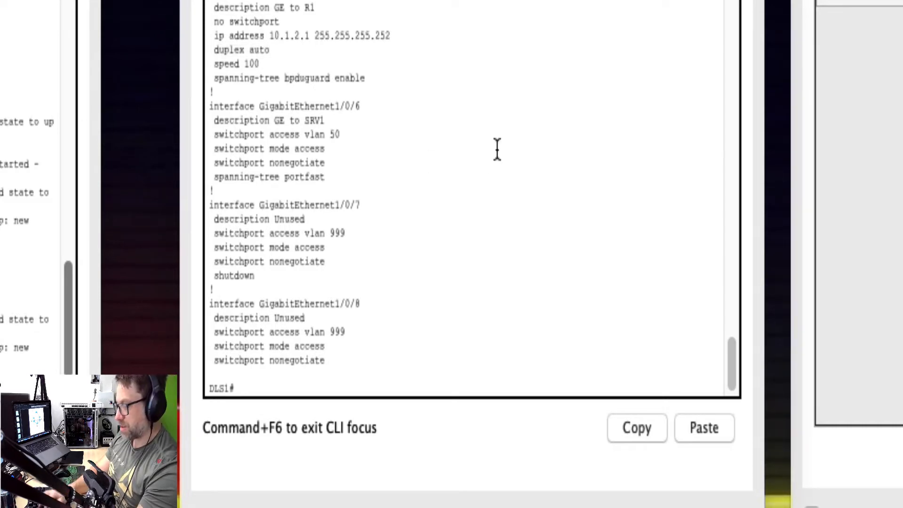
# Step: Enter configuration mode on DLS1 and select interface g1/0/5
pyautogui.write('conf t')
pyautogui.press('Return')
pyautogui.write('int ')
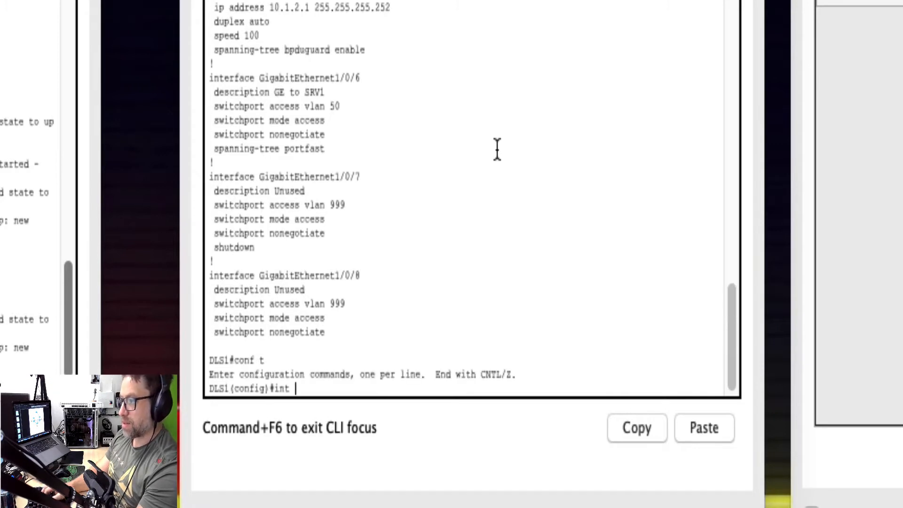
pyautogui.write('g1/0/5')
pyautogui.press('Return')
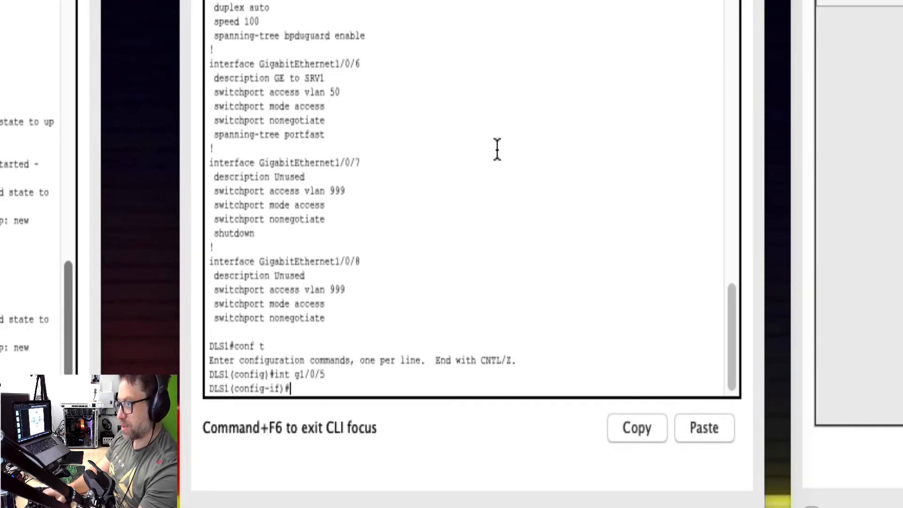
# Step: Try to complete the duplex command for g1/0/5 from the abbreviations "du" and "dupl", and clear the line
pyautogui.write('du')
pyautogui.press('Tab')
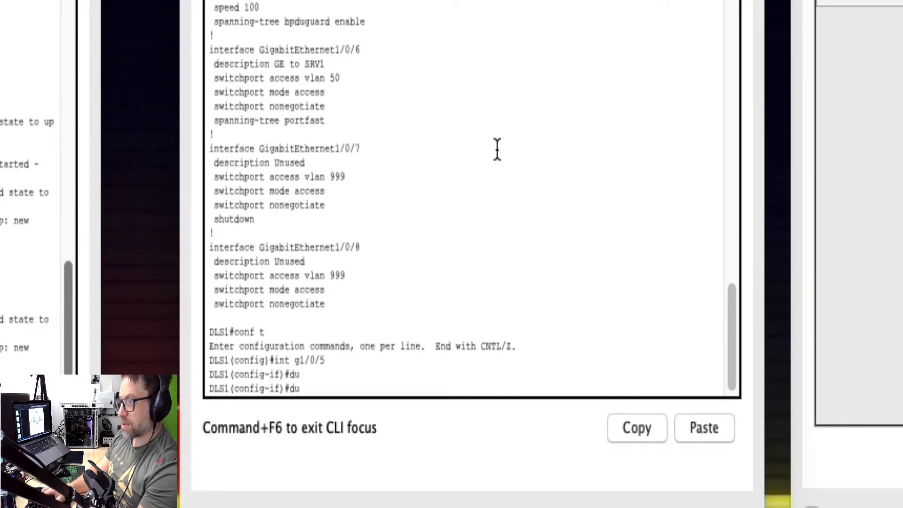
pyautogui.write('pl')
pyautogui.press('Tab')
pyautogui.press('BackSpace')
pyautogui.press('BackSpace')
pyautogui.press('BackSpace')
pyautogui.press('BackSpace')
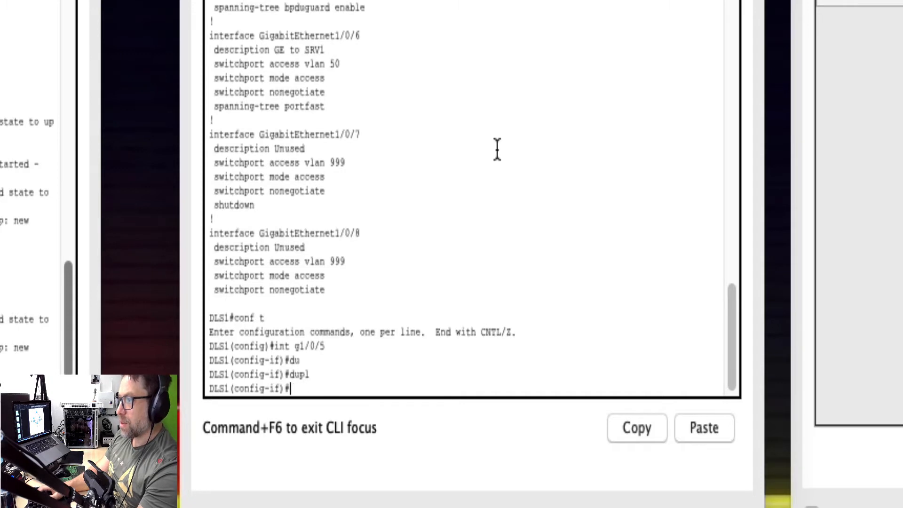
# Step: List all interface configuration commands available on DLS1 with "?" and review the existing GigabitEthernet1/0/5 configuration
pyautogui.write('?')
pyautogui.press('space')
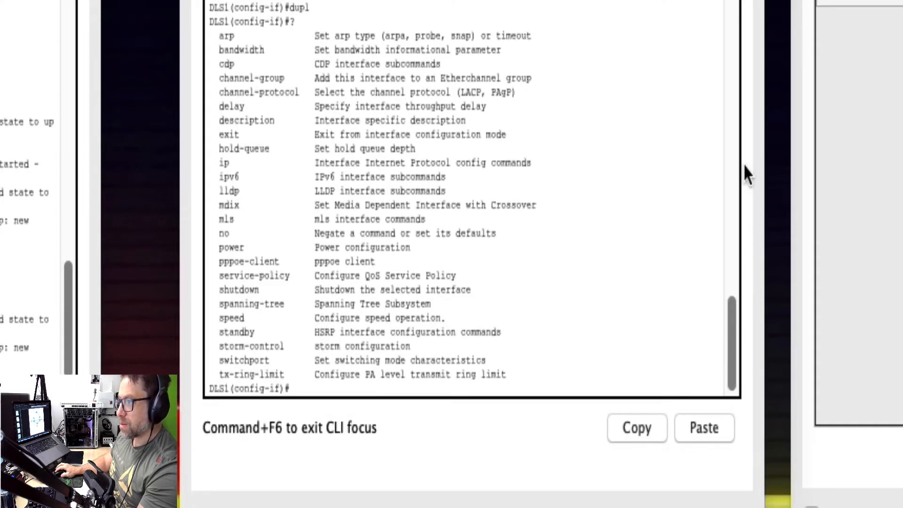
pyautogui.scroll(10, 745, 221)
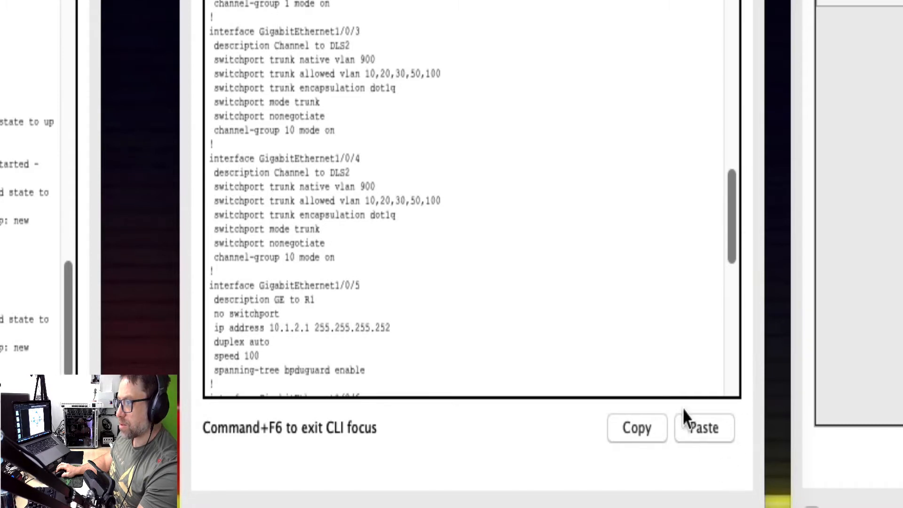
pyautogui.scroll(-10, 594, 244)
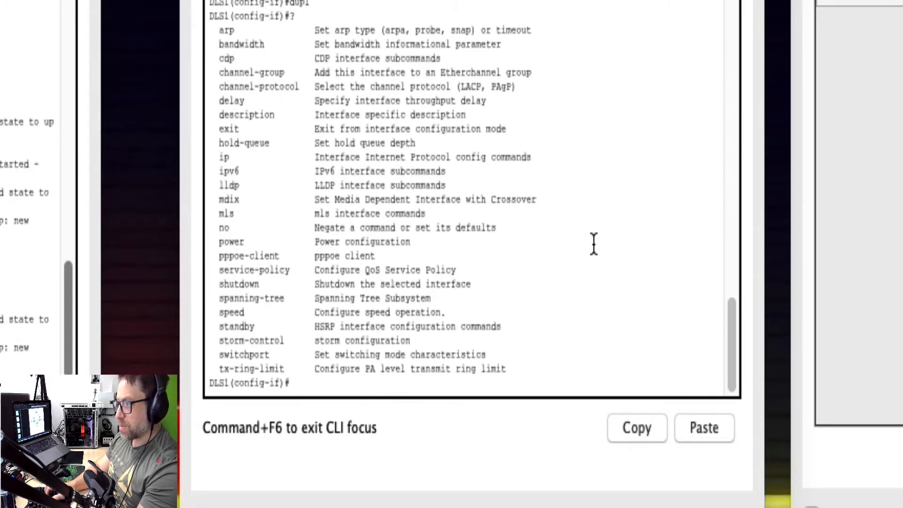
# Step: Retry completing "dupl" for g1/0/5 on DLS1, query its help with "dupl?" and clear the line
pyautogui.write('dupl')
pyautogui.press('Tab')
pyautogui.press('Tab')
pyautogui.press('Tab')
pyautogui.write('?')
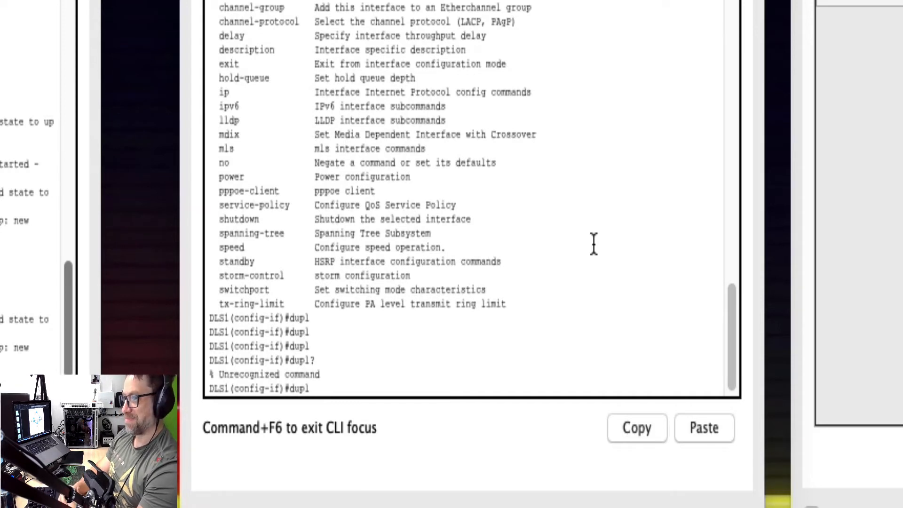
pyautogui.press('BackSpace')
pyautogui.press('BackSpace')
pyautogui.press('BackSpace')
pyautogui.press('BackSpace')
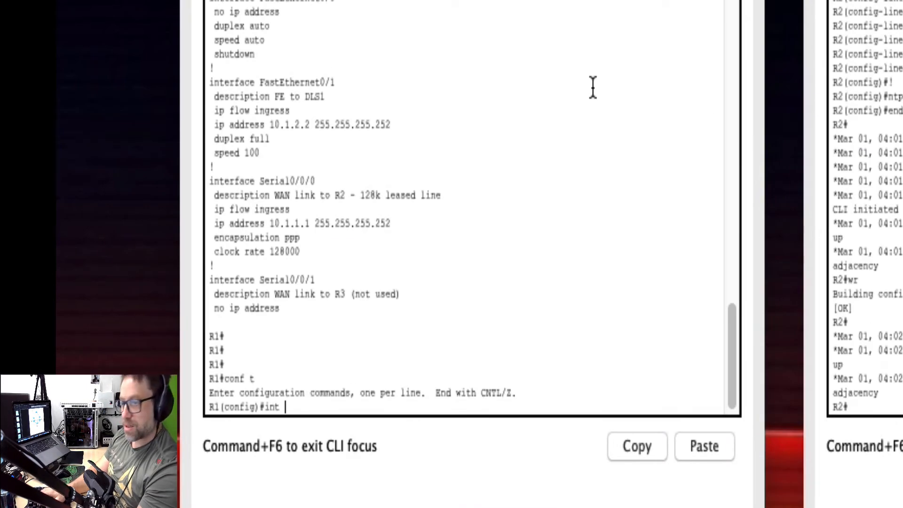
# Step: Set interface f0/1 on R1 to duplex auto
pyautogui.write('f0/1')
pyautogui.press('Return')
pyautogui.write('dup')
pyautogui.press('Return')
pyautogui.write('duplex auto')
pyautogui.press('Return')
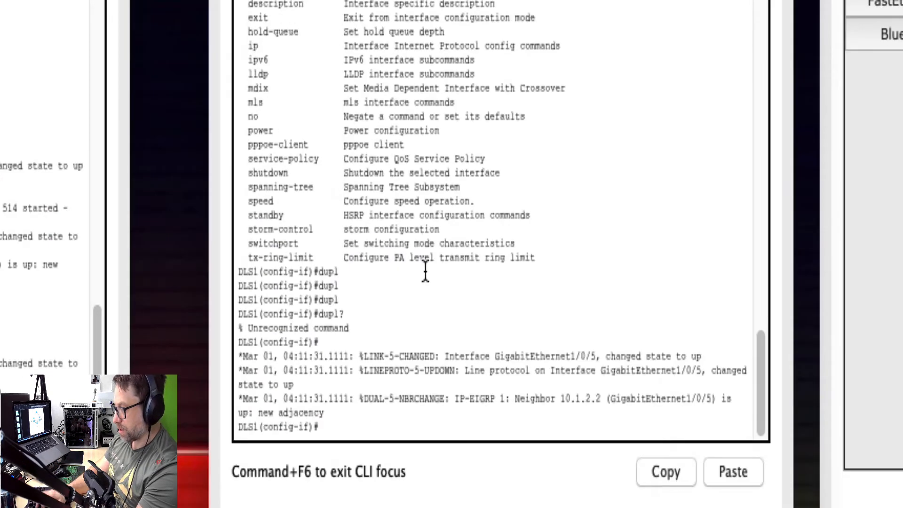
# Step: List the brief IP interface status on DLS1 to check g1/0/5, and quit the listing
pyautogui.write('do sh ip int br')
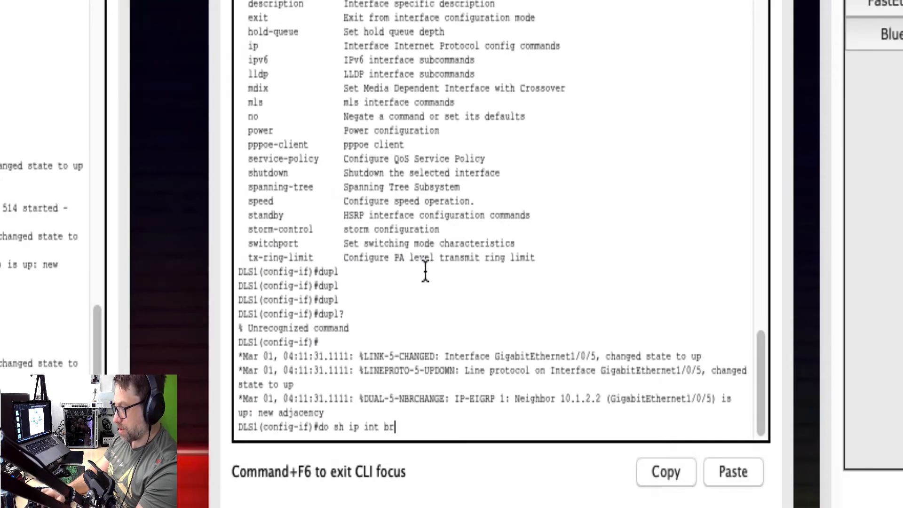
pyautogui.write('ief')
pyautogui.press('Return')
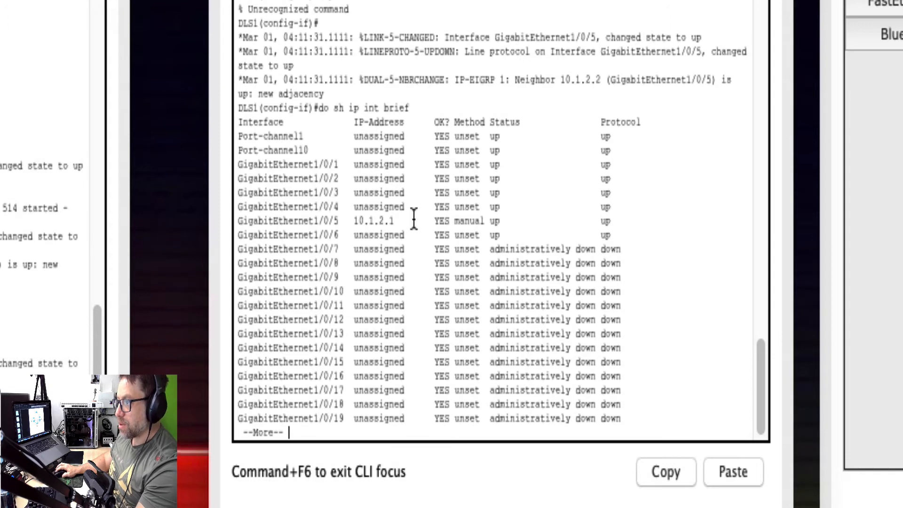
pyautogui.press('q')
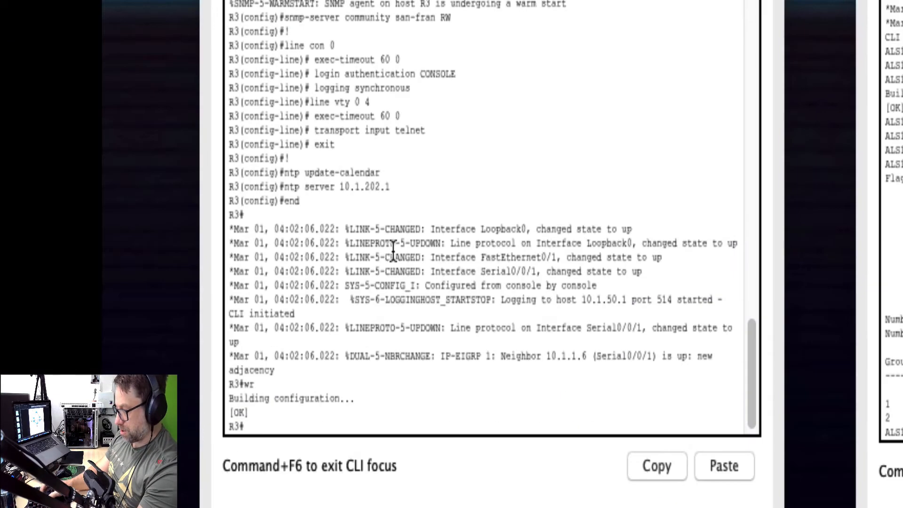
# Step: Display the running configuration on R3 and page to the FastEthernet0/1 settings
pyautogui.press('Return')
pyautogui.press('Return')
pyautogui.write('sh run')
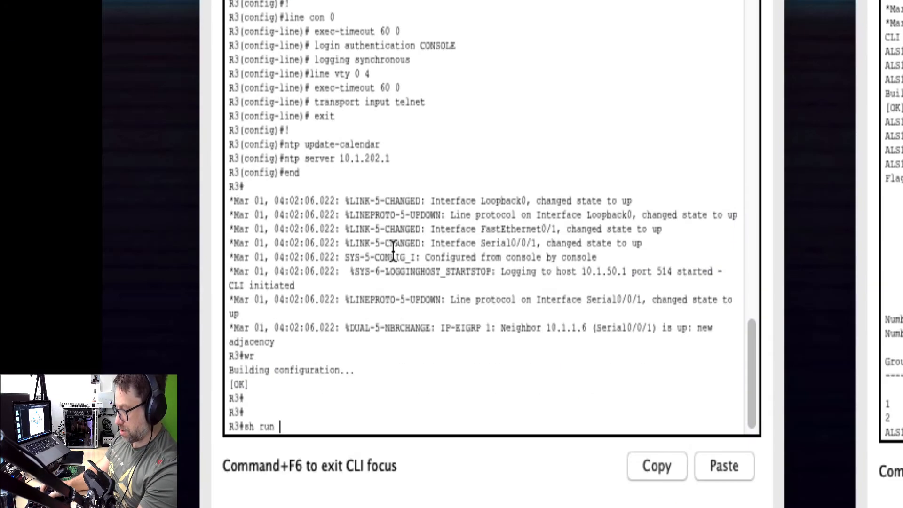
pyautogui.press('Return')
pyautogui.press('space')
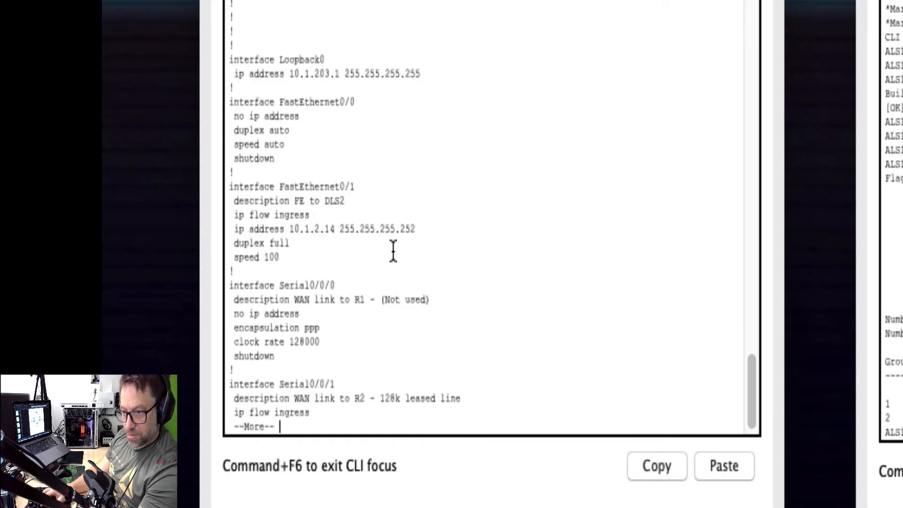
pyautogui.press('space')
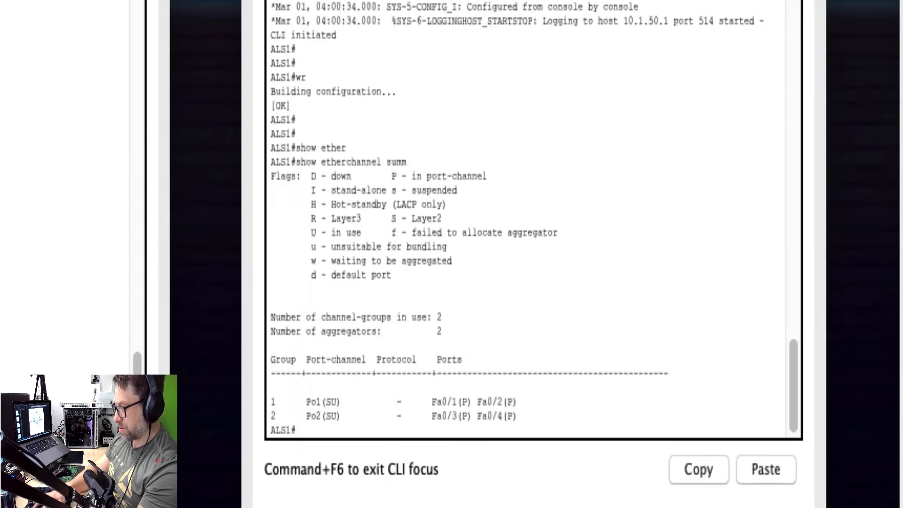
# Step: Review DLS2's running configuration, select interface g1/0/5 in configuration mode and try to complete the duplex command from "dupl"
pyautogui.click(396, 199)
pyautogui.write('sh')
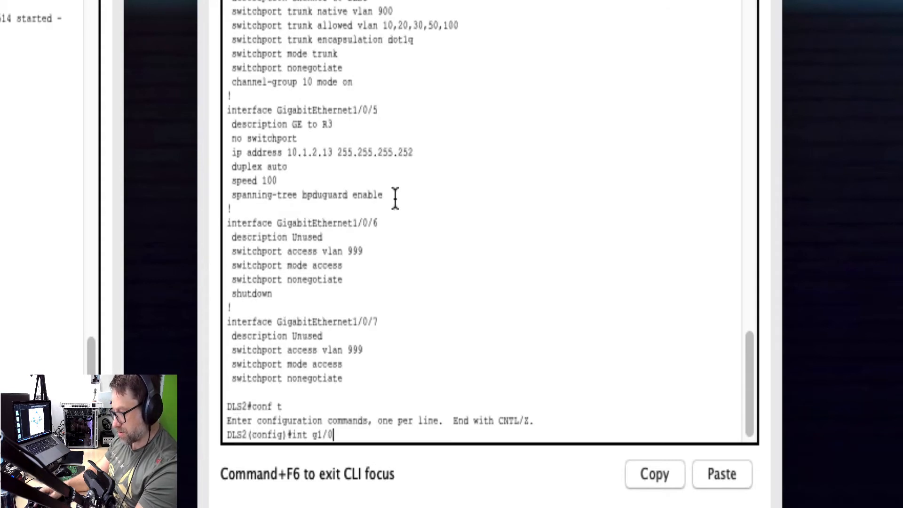
pyautogui.write('5')
pyautogui.press('Return')
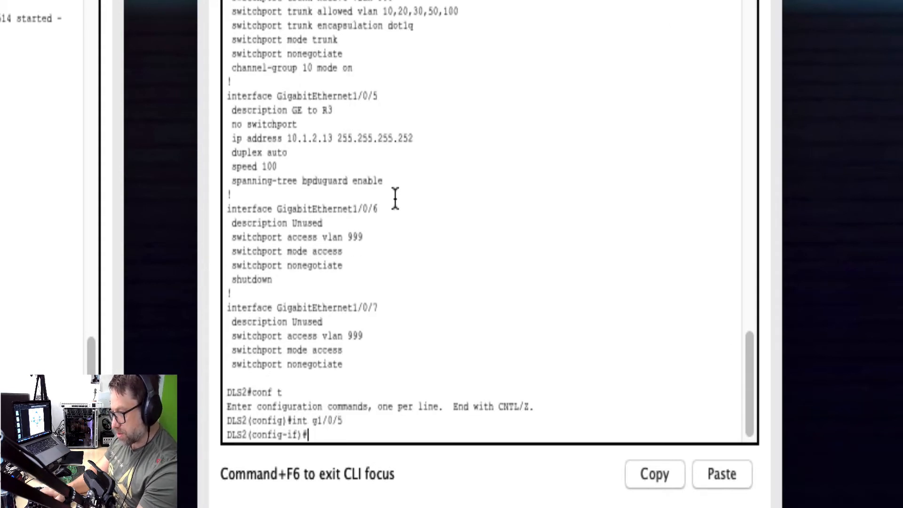
pyautogui.write('dupl')
pyautogui.press('Return')
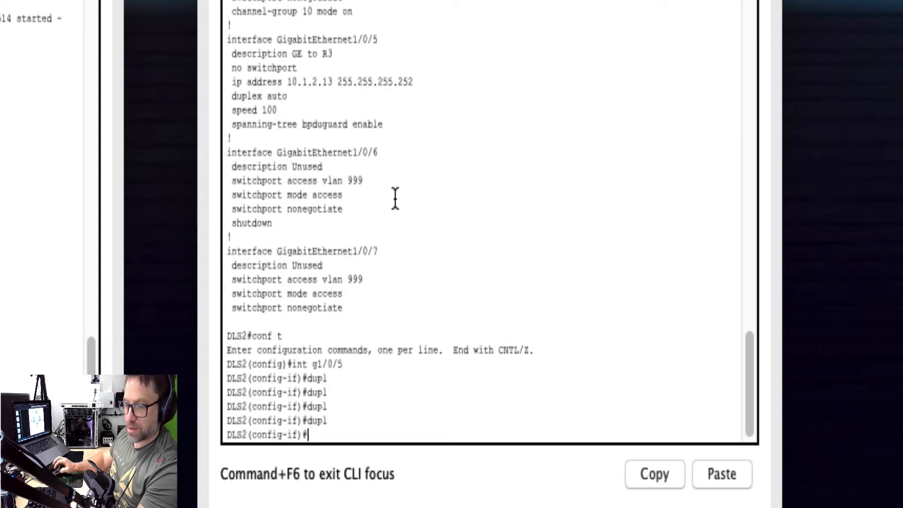
# Step: Examine the duplex and speed lines of GigabitEthernet1/0/5 in DLS2's configuration output
pyautogui.moveTo(304, 110); pyautogui.dragTo(274, 102)
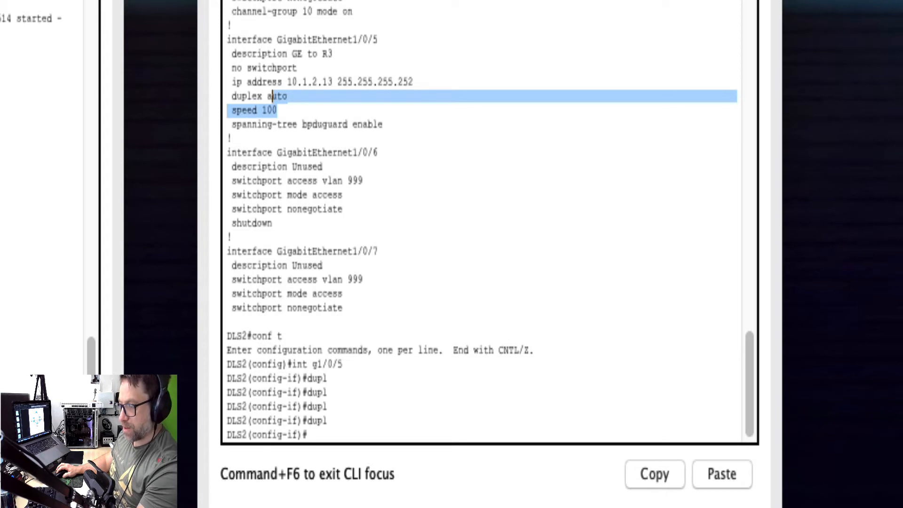
pyautogui.moveTo(272, 96); pyautogui.dragTo(228, 96)
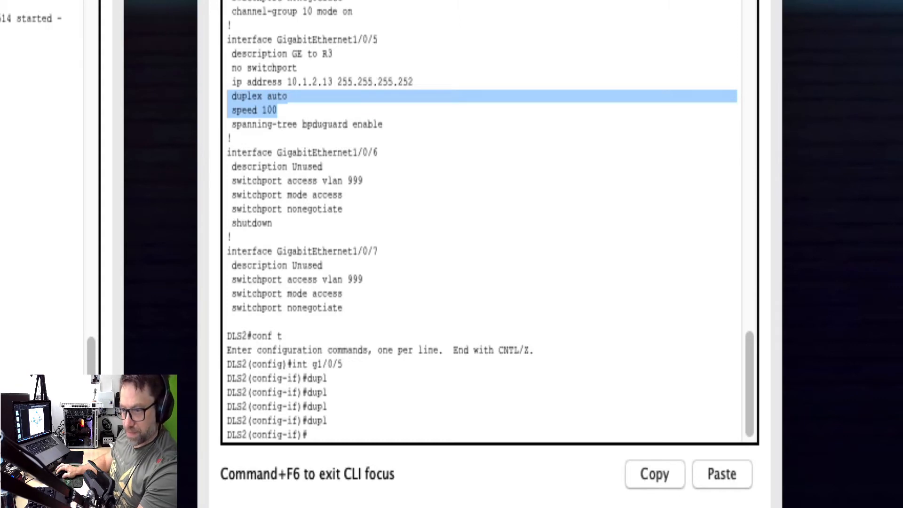
pyautogui.press('super+Tab')
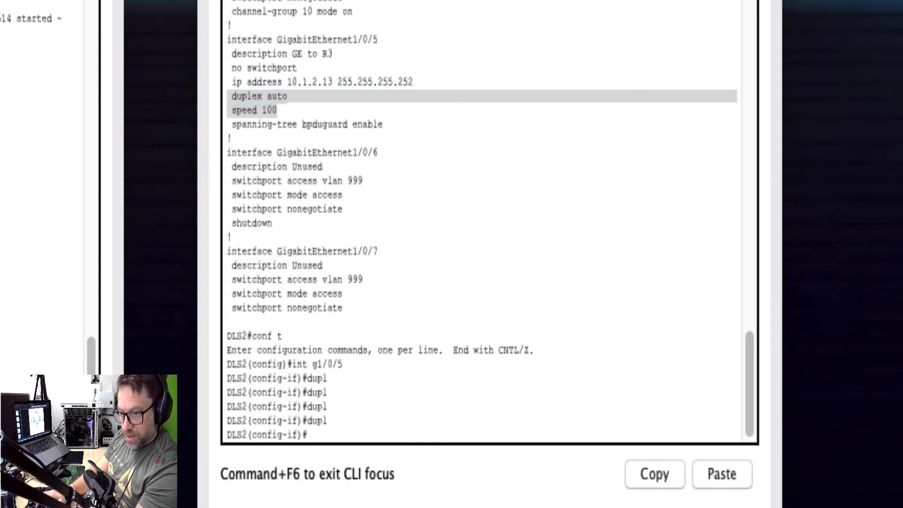
# Step: Set interface f0/1 on R3 to duplex auto, leave configuration mode and save the configuration
pyautogui.write('ig)#int f0/1')
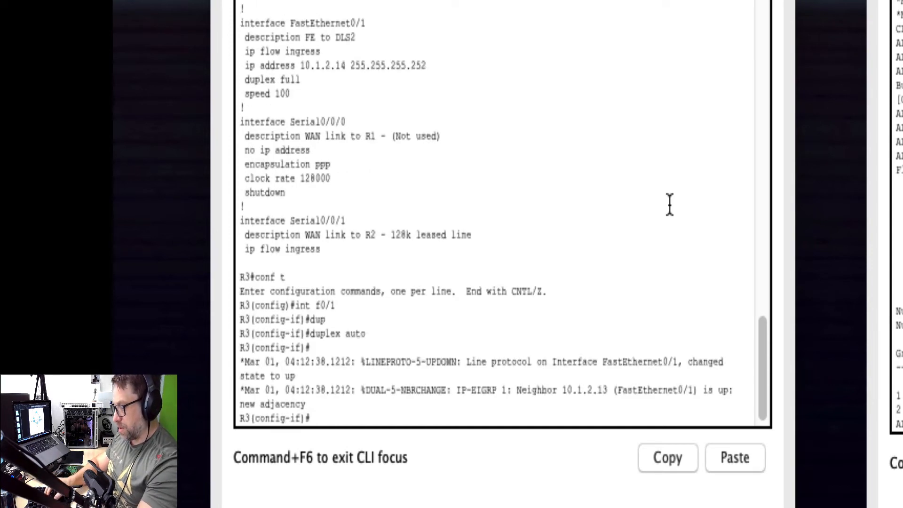
pyautogui.write('exit')
pyautogui.press('Return')
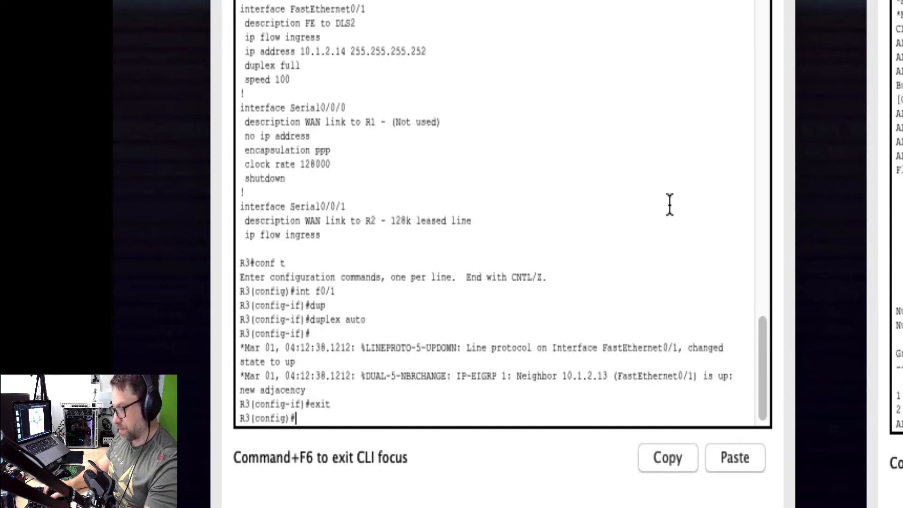
pyautogui.hotkey('ctrl', 'z')
pyautogui.write('wr')
pyautogui.press('Return')
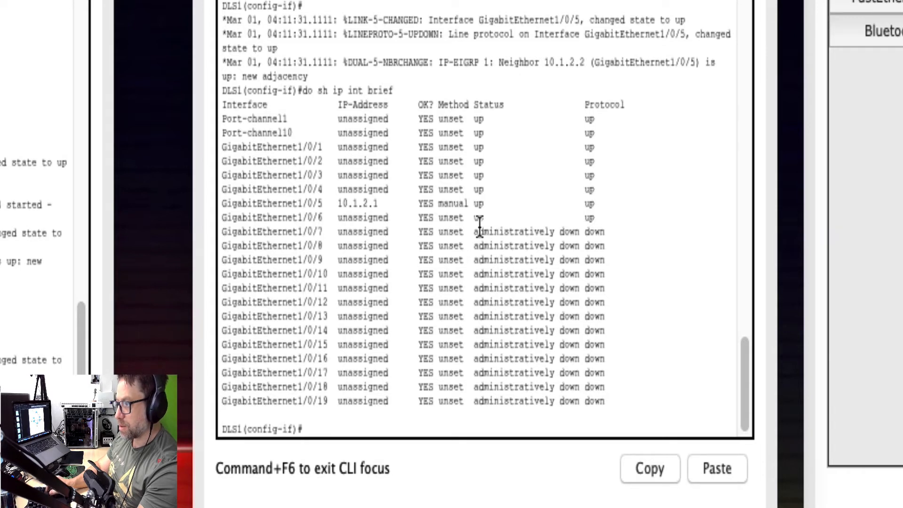
# Step: Leave configuration mode on DLS1, look up the route to 10.1.202.1 with its next hop and interface, and list the EIGRP neighbors
pyautogui.hotkey('ctrl', 'z')
pyautogui.write('show ip route 10.1.202.1')
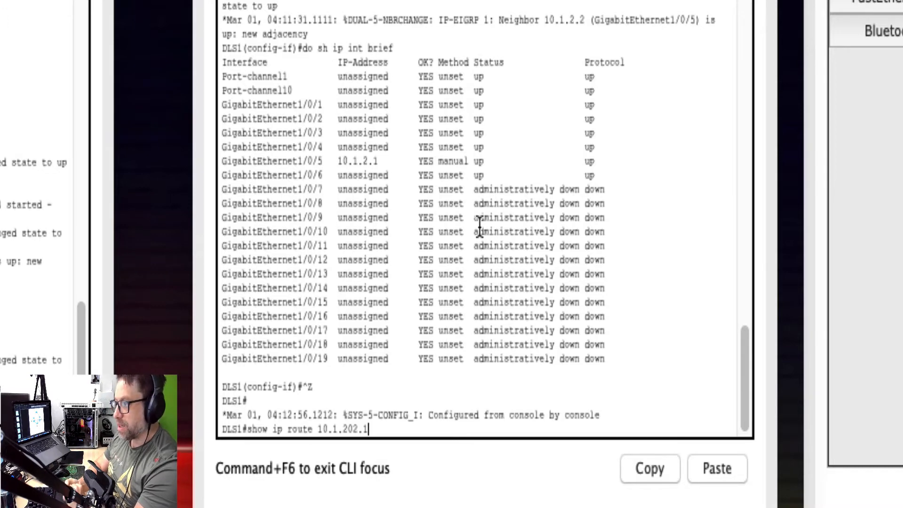
pyautogui.press('Return')
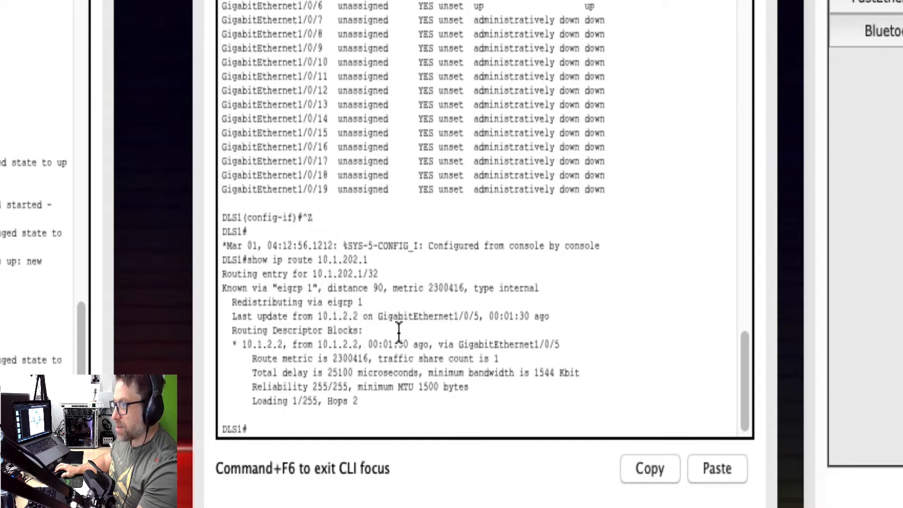
pyautogui.moveTo(373, 316); pyautogui.dragTo(549, 316)
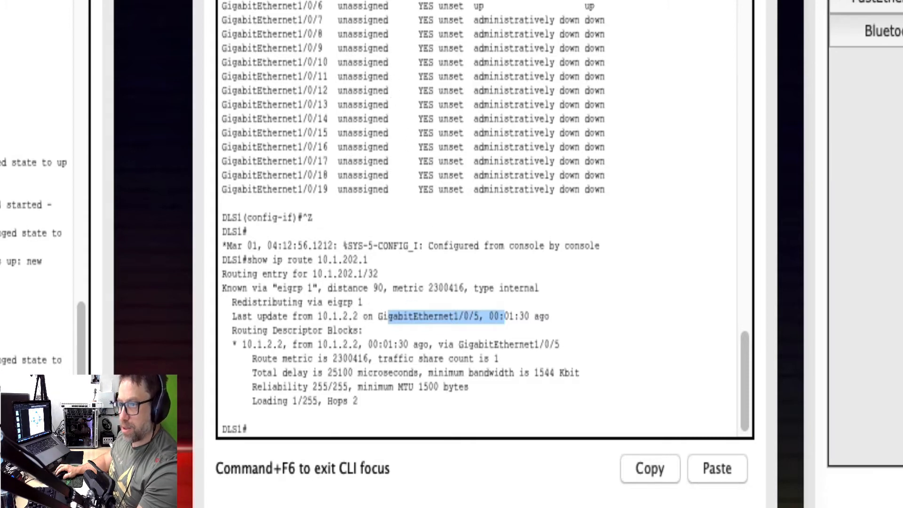
pyautogui.moveTo(313, 317); pyautogui.dragTo(373, 317)
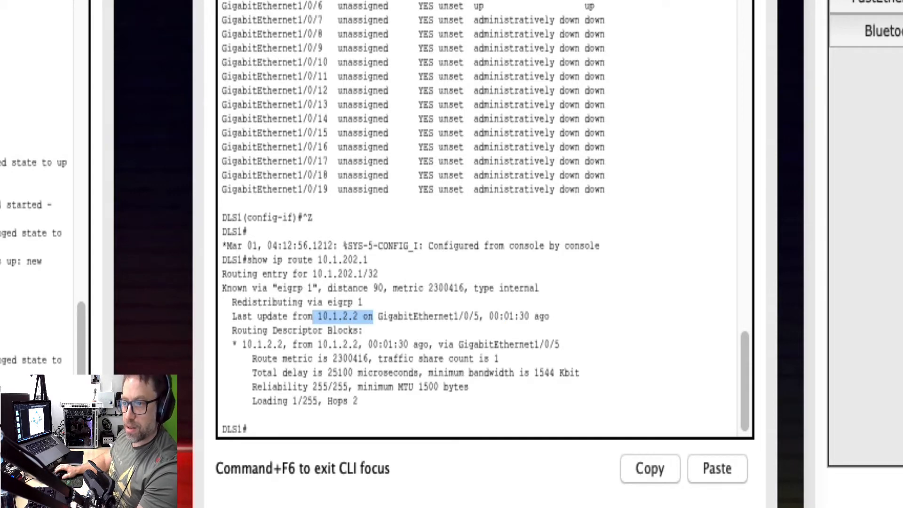
pyautogui.click(362, 255)
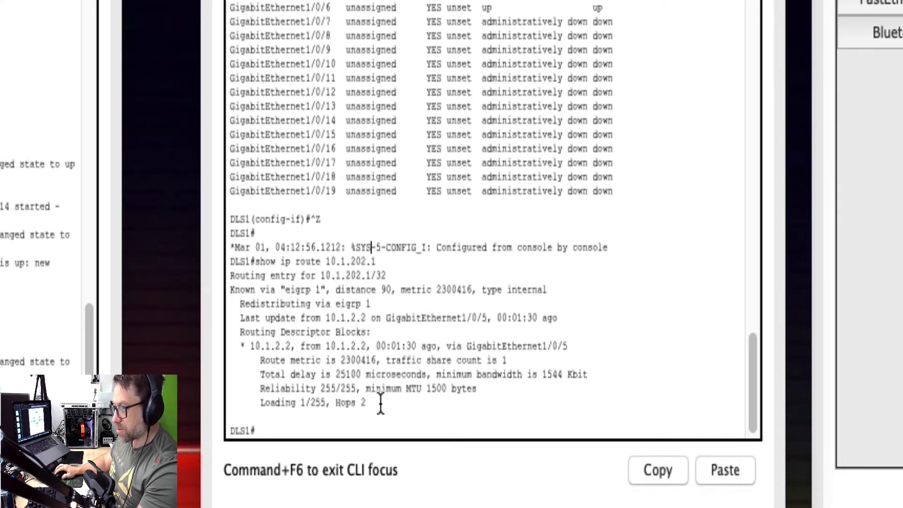
pyautogui.write('show ip eigrp neigh')
pyautogui.press('Return')
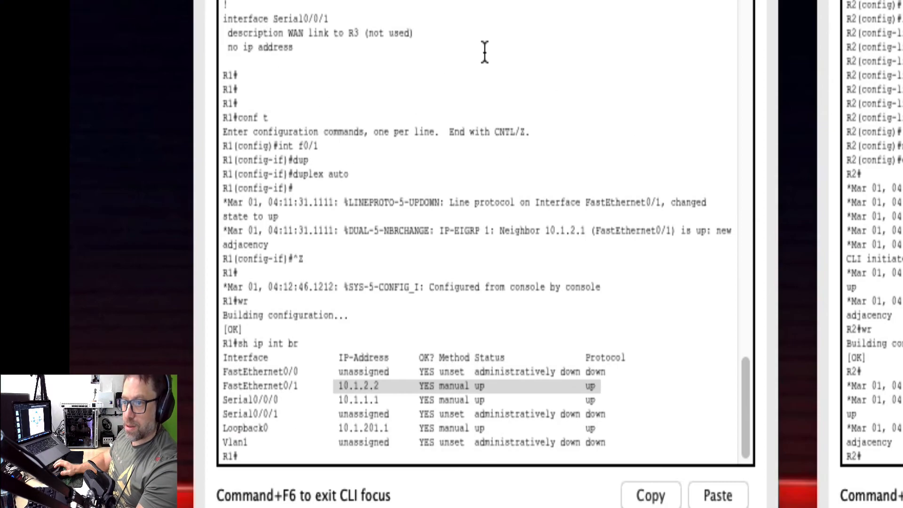
# Step: Display the IP routing tables on R1 and R2 and examine R2's two paths to 10.1.10.0/24
pyautogui.write('show ip route')
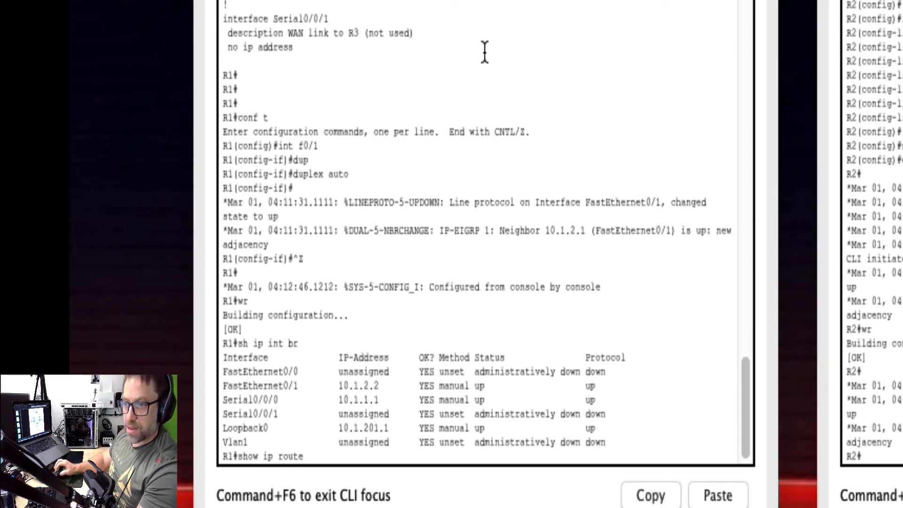
pyautogui.press('Return')
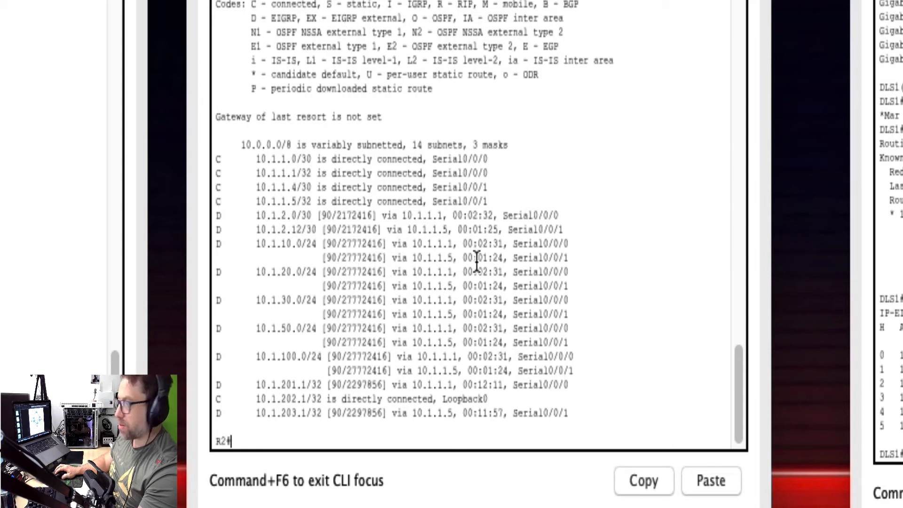
pyautogui.moveTo(376, 258); pyautogui.dragTo(476, 258)
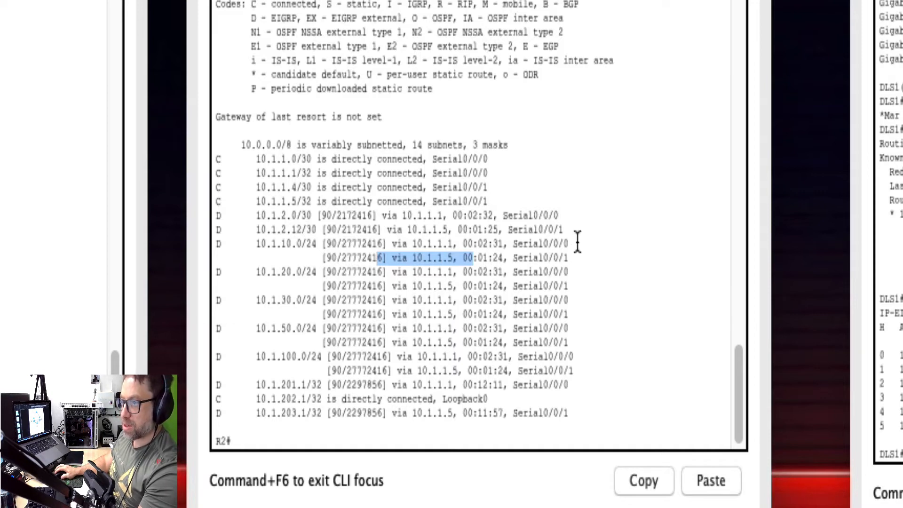
pyautogui.moveTo(569, 244); pyautogui.dragTo(512, 244)
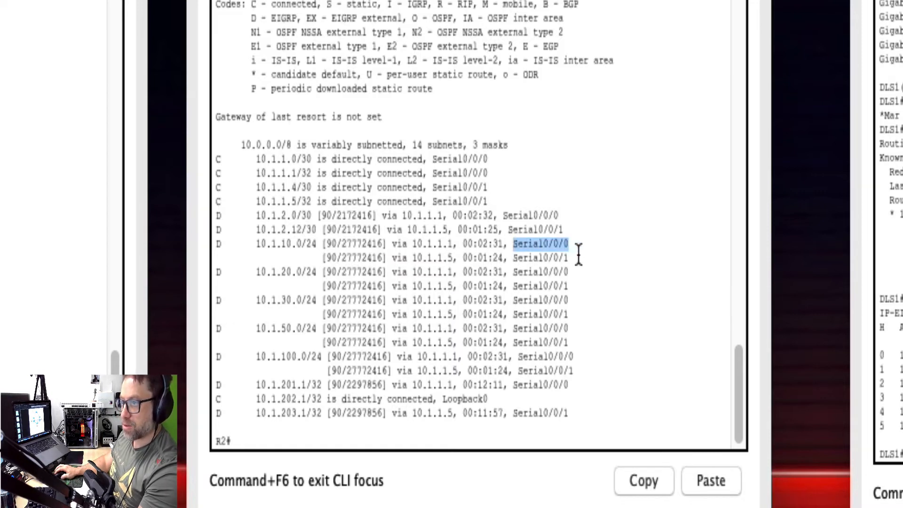
pyautogui.click(600, 308)
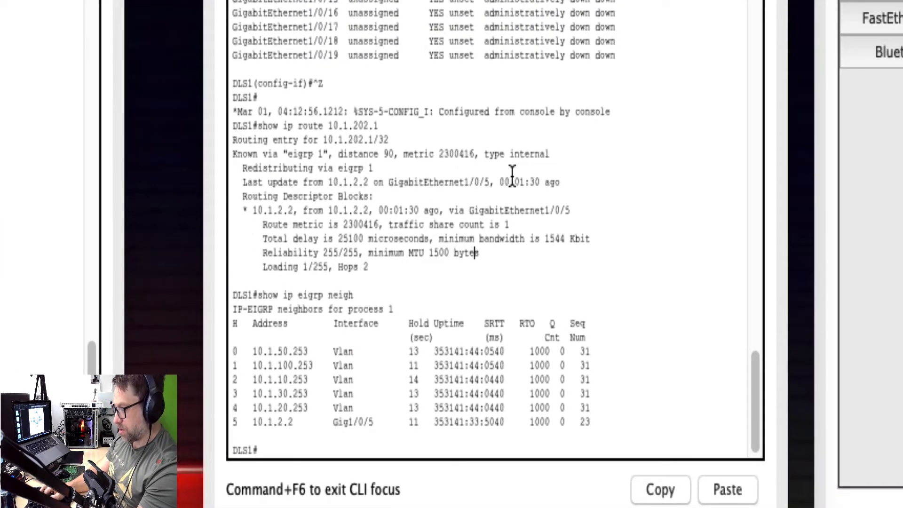
# Step: Ping 10.1.202.1 from DLS1 to test connectivity to R2's loopback
pyautogui.write('ping 10.1.202.1')
pyautogui.press('Return')
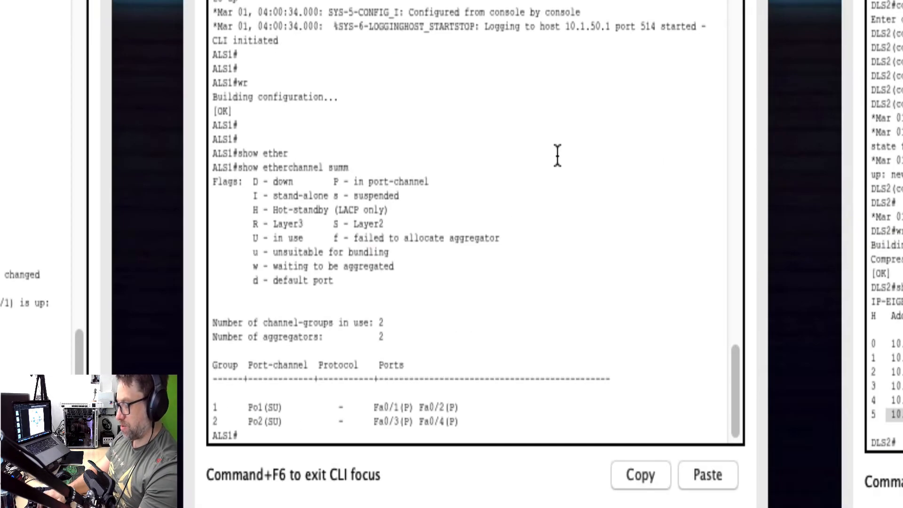
# Step: Try to complete "show inter" on ALS1 and display the brief VLAN list with its port assignments
pyautogui.write('show ')
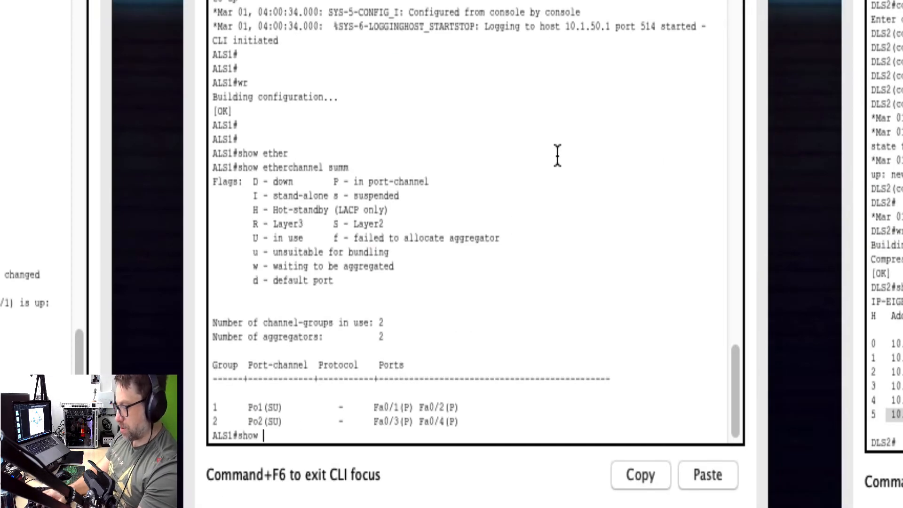
pyautogui.write('int')
pyautogui.press('BackSpace')
pyautogui.press('BackSpace')
pyautogui.press('BackSpace')
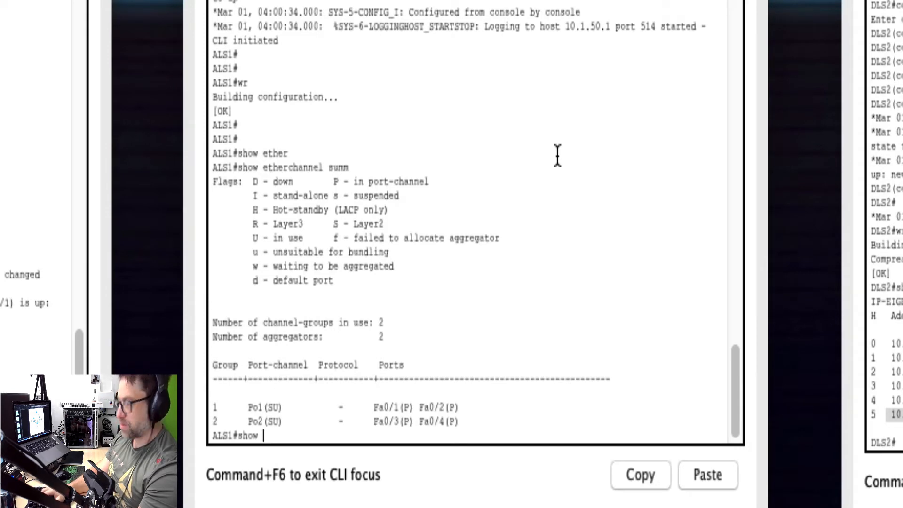
pyautogui.write('inter')
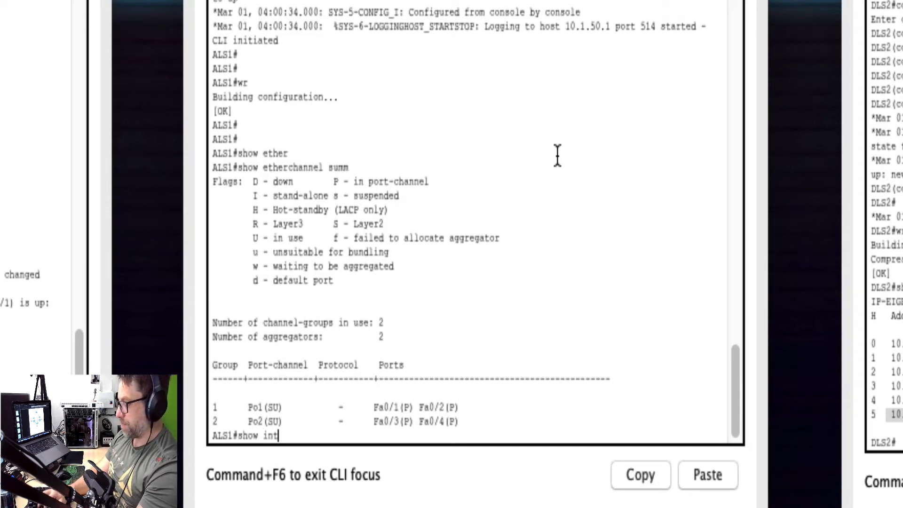
pyautogui.press('Tab')
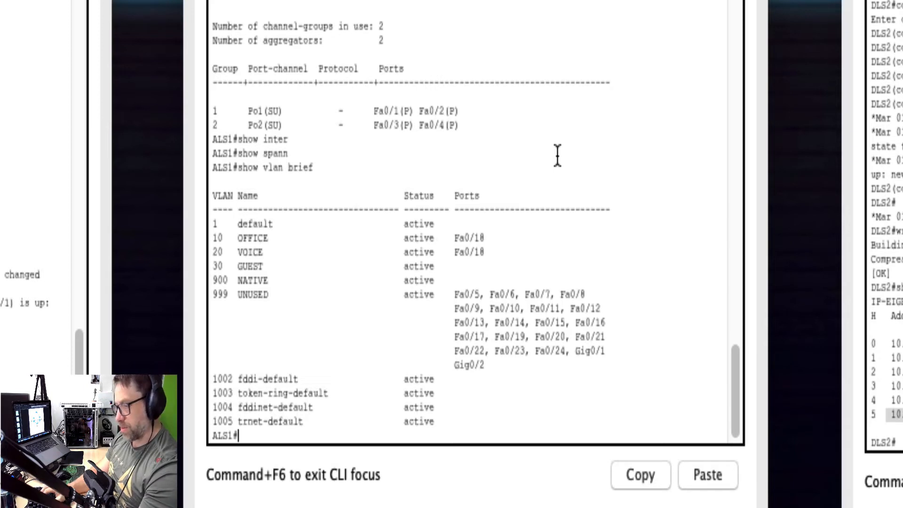
# Step: Query the "show interfaces" options on ALS1 and display the status of all its interfaces
pyautogui.write('q')
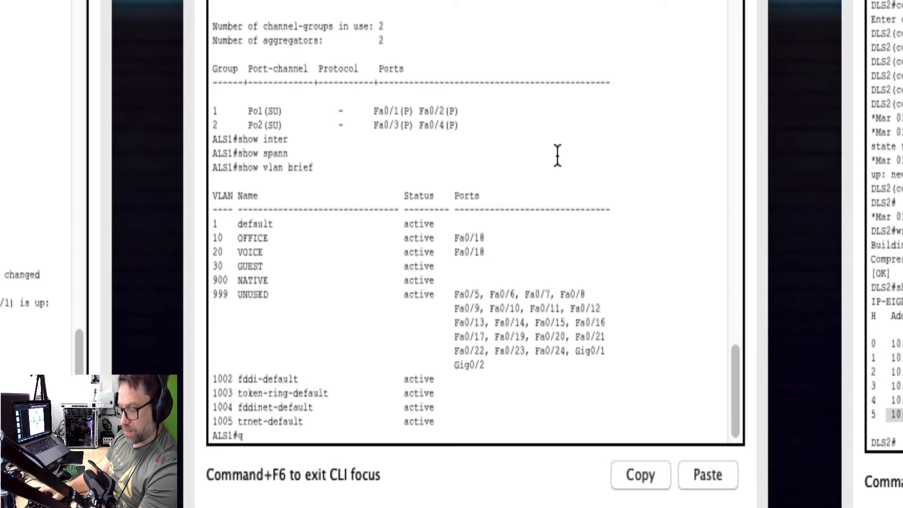
pyautogui.write('show inter')
pyautogui.press('Tab')
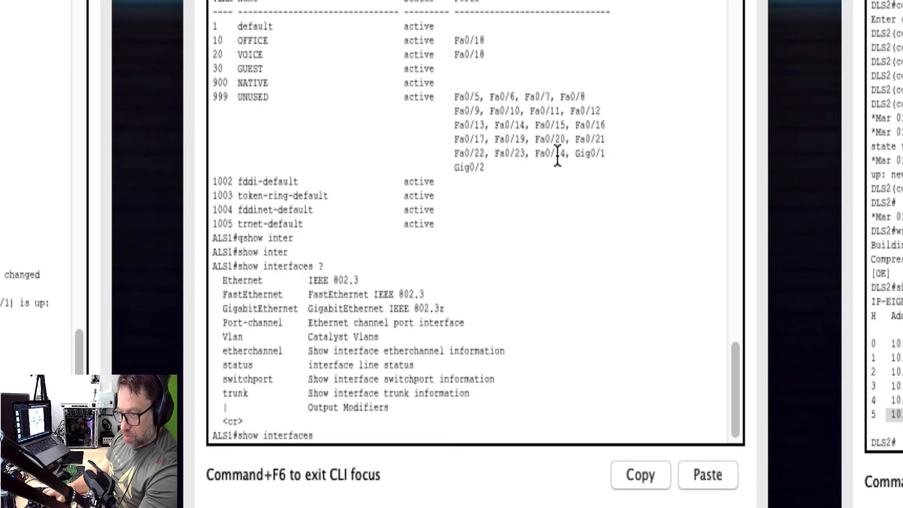
pyautogui.write('status')
pyautogui.press('Return')
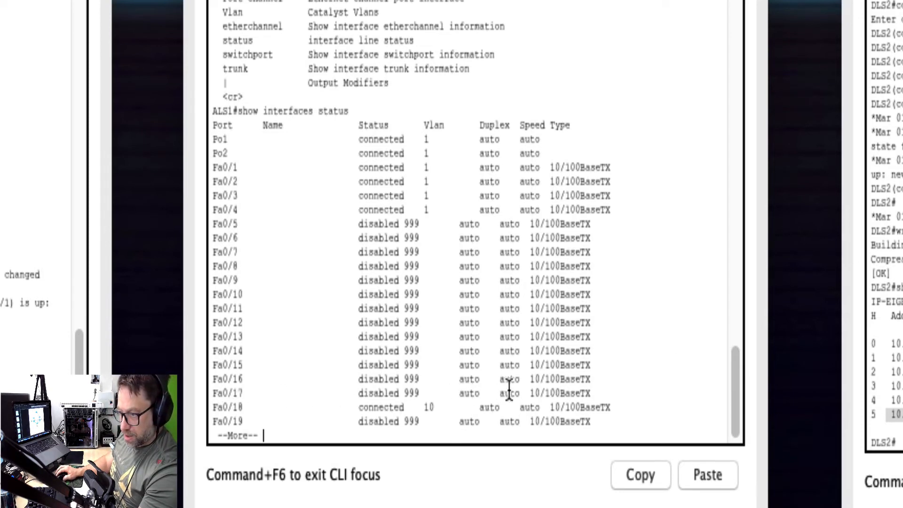
# Step: Display ALS1's spanning tree for VLAN 10 and examine the role and cost of ports Fa0/18, Po2 and Po1
pyautogui.press('q')
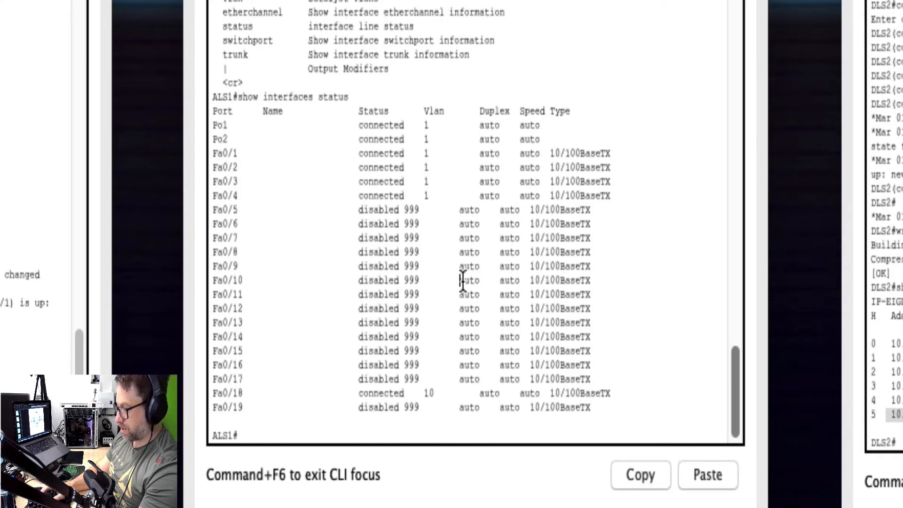
pyautogui.write('show span')
pyautogui.press('Tab')
pyautogui.write('vl')
pyautogui.press('Tab')
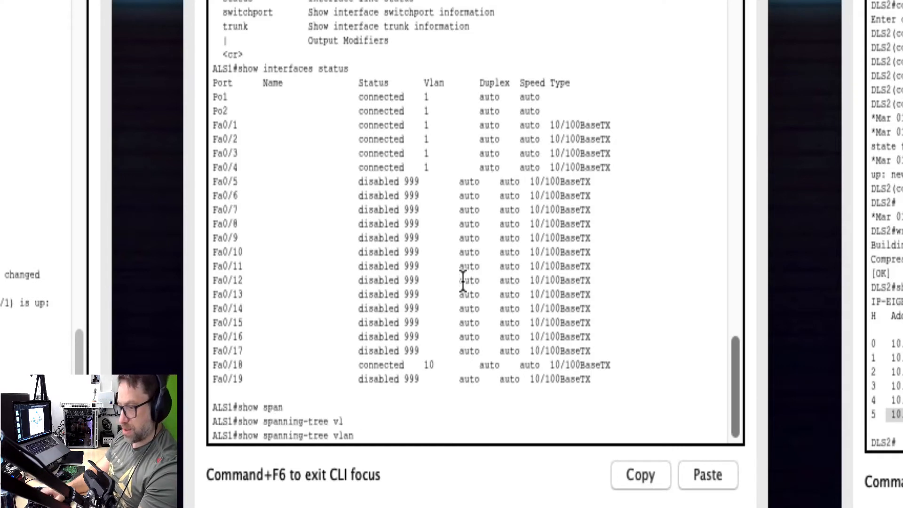
pyautogui.write('10')
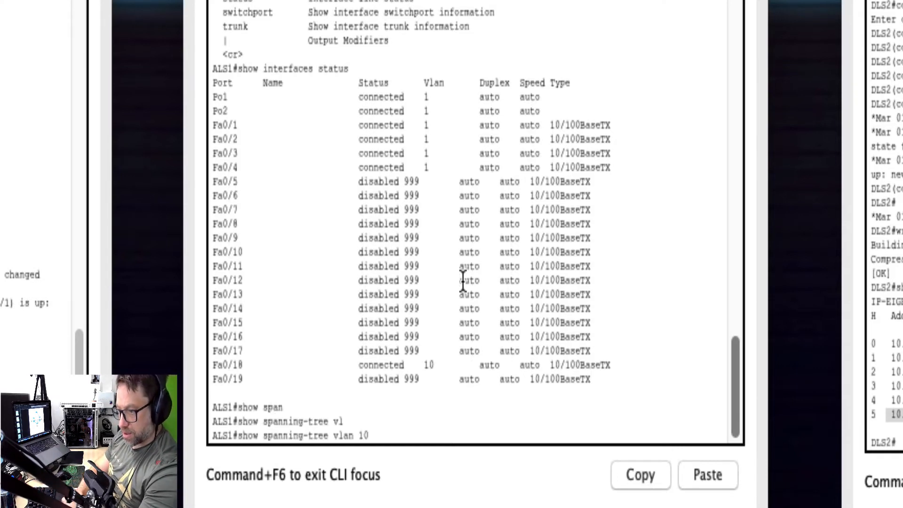
pyautogui.press('Return')
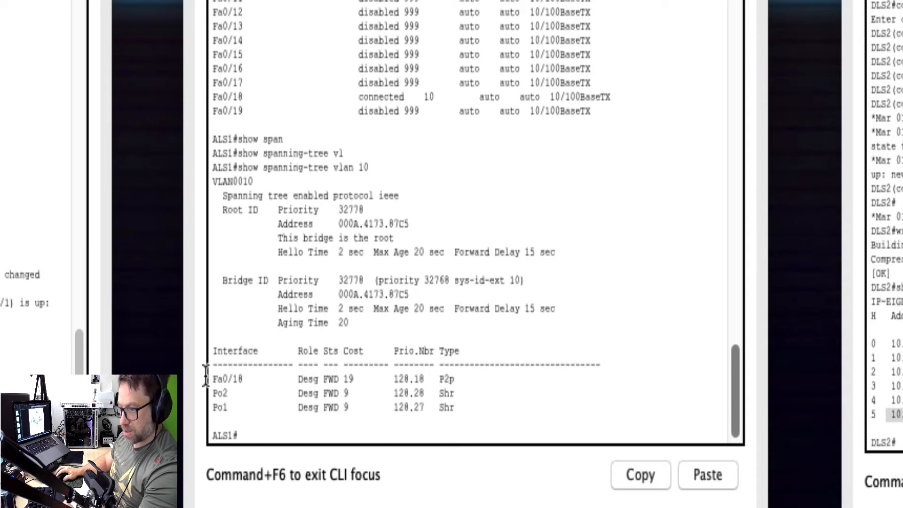
pyautogui.click(301, 379)
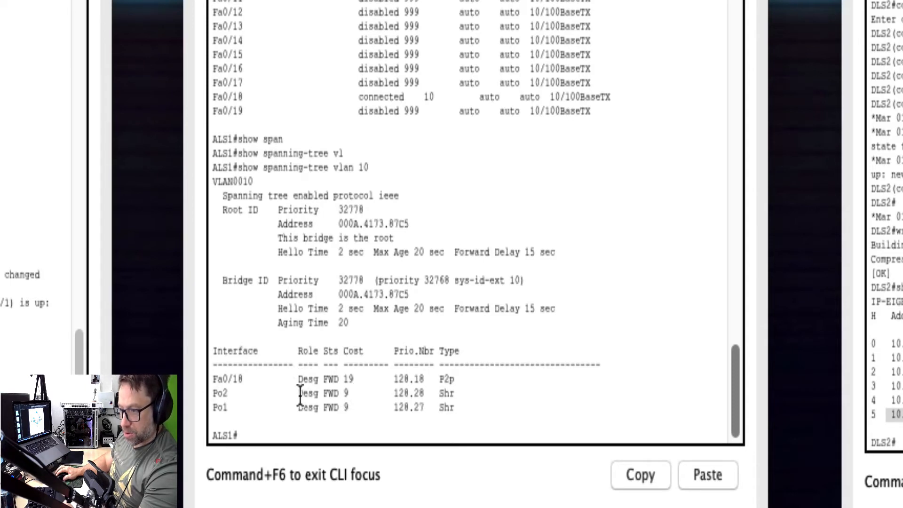
pyautogui.moveTo(364, 394); pyautogui.dragTo(221, 396)
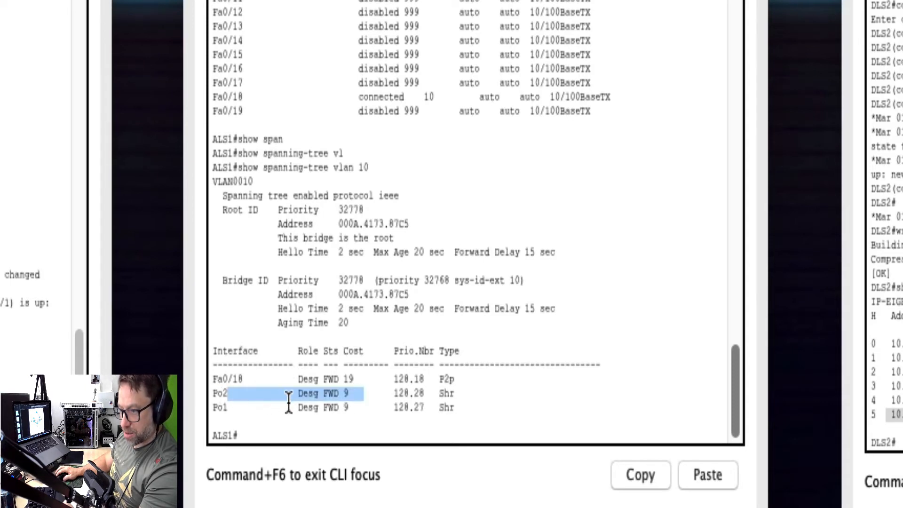
pyautogui.click(356, 408)
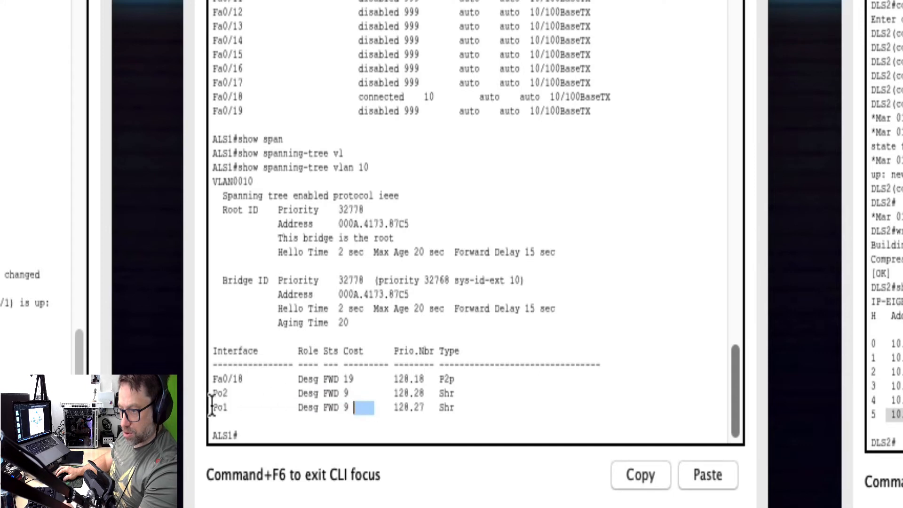
pyautogui.click(508, 389)
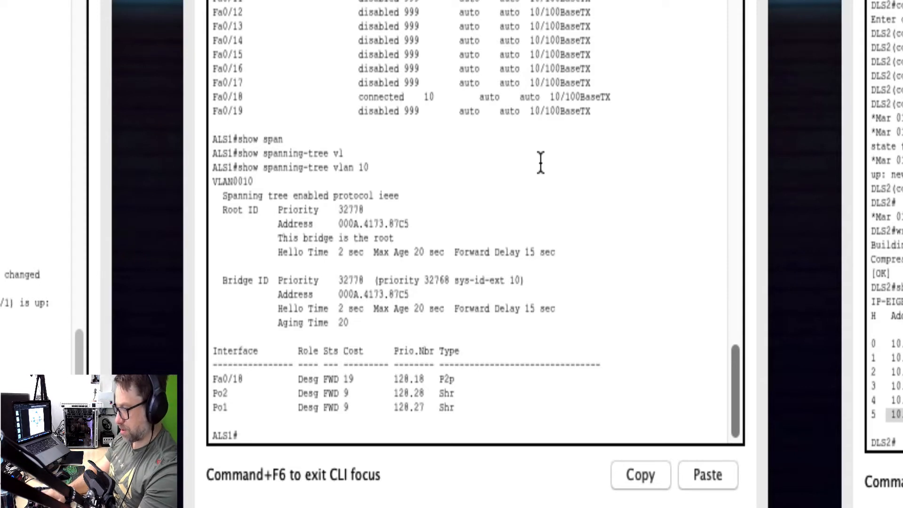
# Step: Display the trunk information of ALS1's interfaces
pyautogui.write('show inter')
pyautogui.press('Tab')
pyautogui.write('tru')
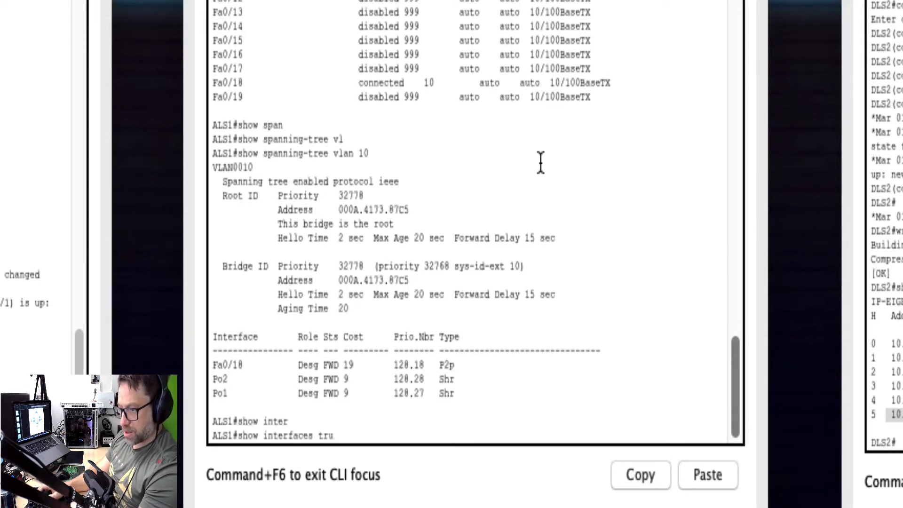
pyautogui.press('Tab')
pyautogui.press('Return')
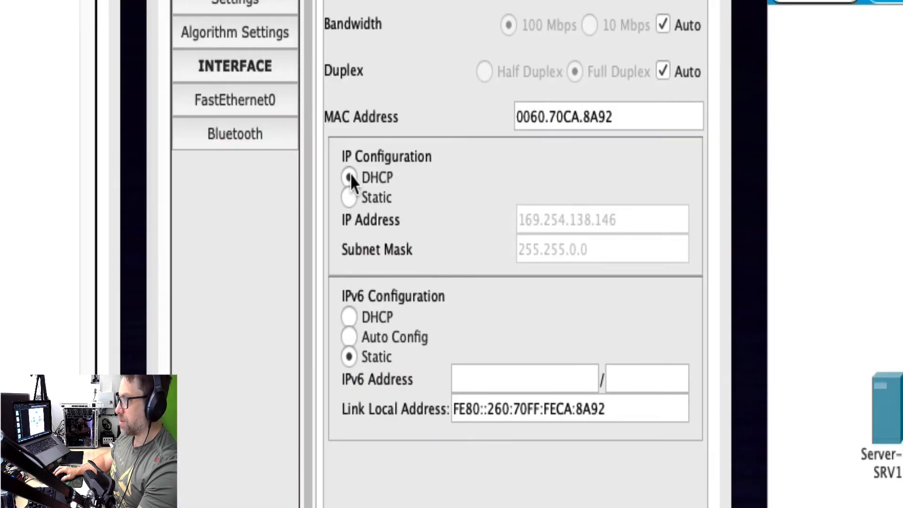
# Step: Switch the host's IPv4 configuration to static and back to DHCP to retry obtaining an address
pyautogui.click(349, 196)
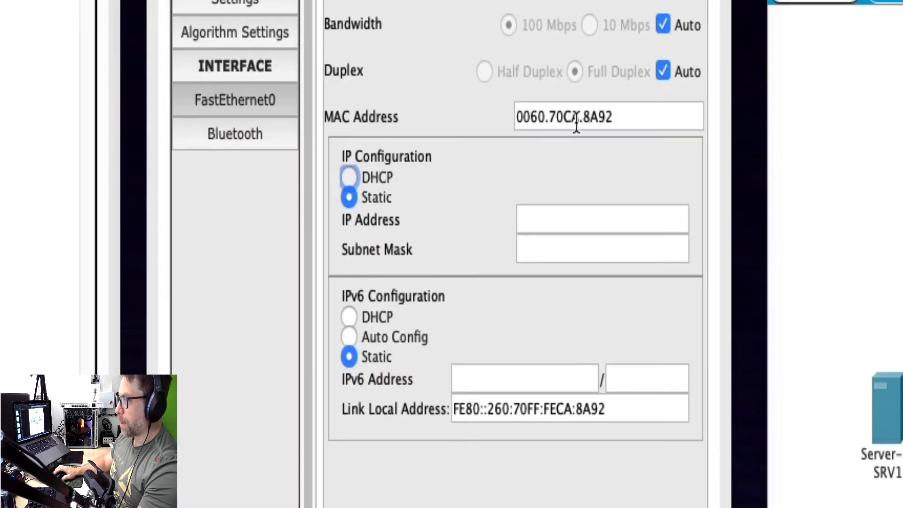
pyautogui.press('space')
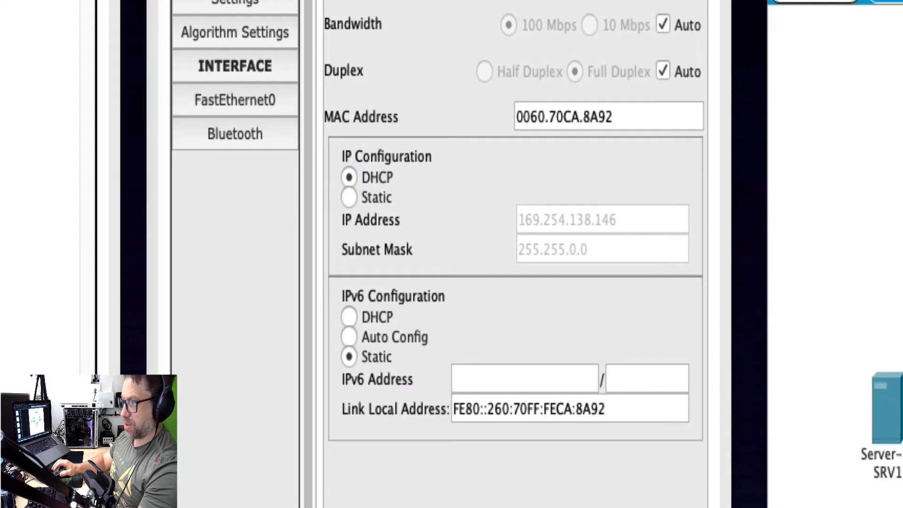
# Step: Display the spanning tree for VLAN 10 on DLS1
pyautogui.write('s')
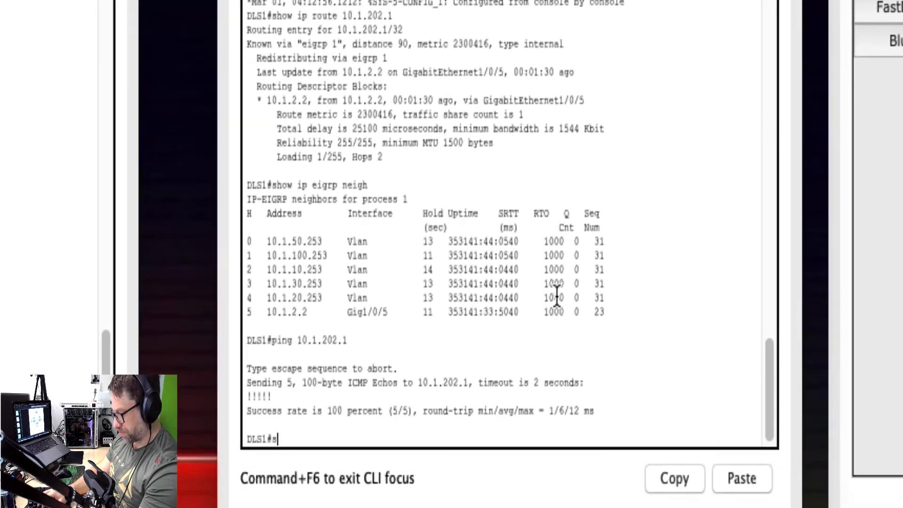
pyautogui.write('how ')
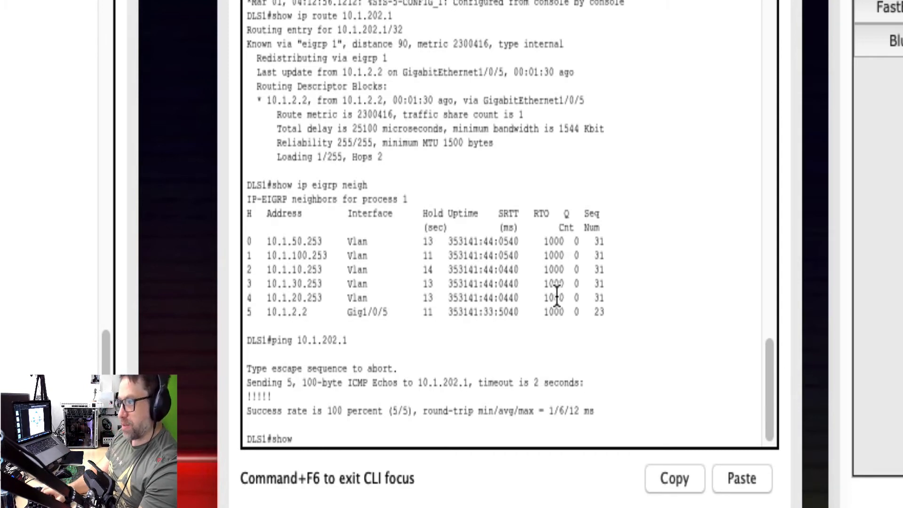
pyautogui.write('sp')
pyautogui.press('Tab')
pyautogui.write('vl')
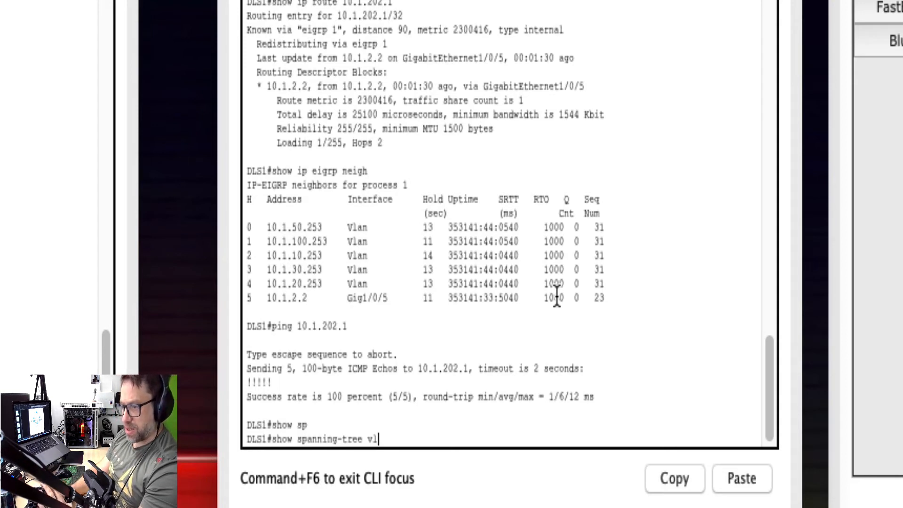
pyautogui.press('Tab')
pyautogui.write('10')
pyautogui.press('Return')
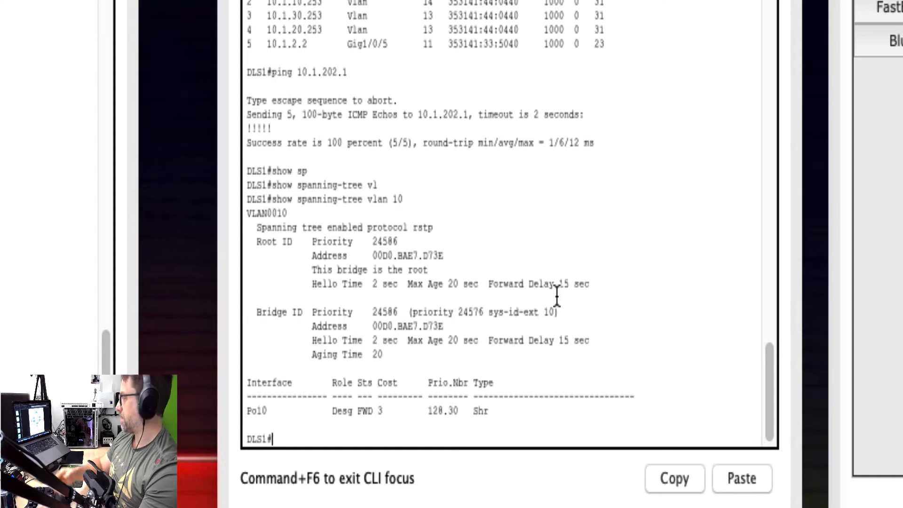
# Step: Display the EtherChannel summary on DLS1
pyautogui.click(548, 186)
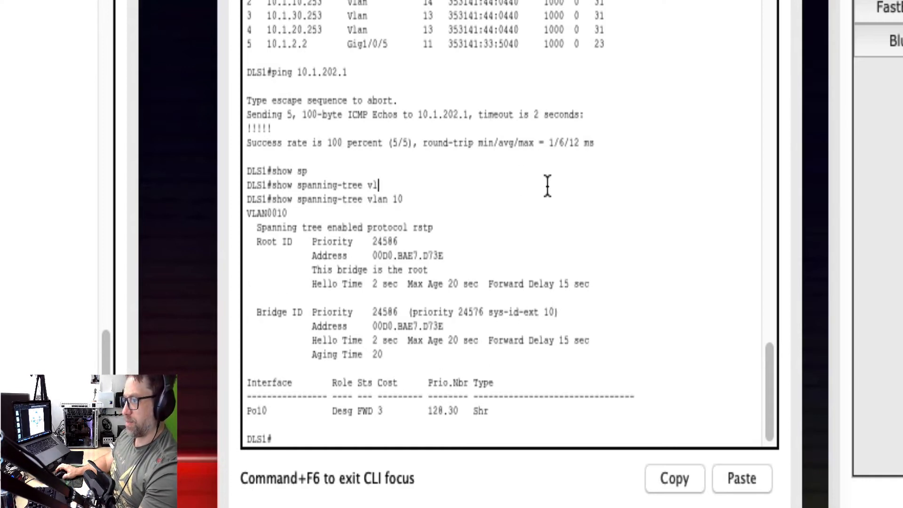
pyautogui.write('show')
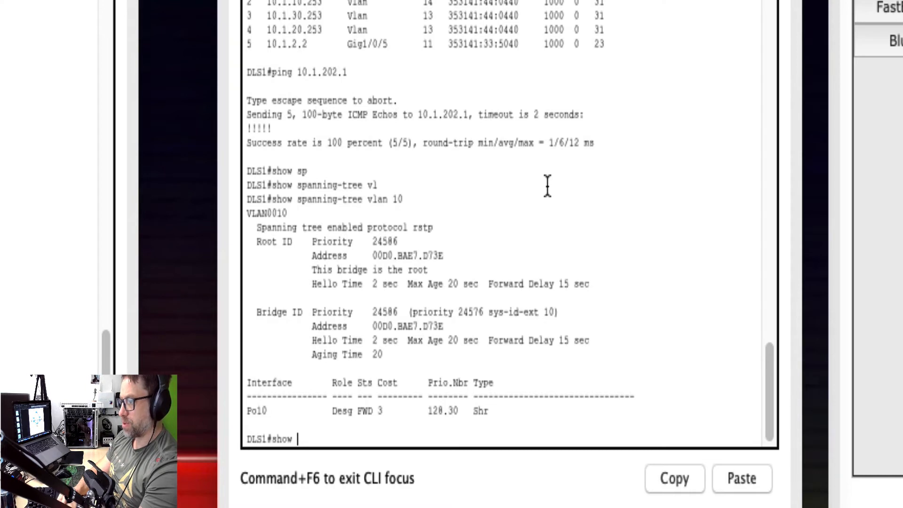
pyautogui.write('ether')
pyautogui.press('Tab')
pyautogui.write('summ')
pyautogui.press('Return')
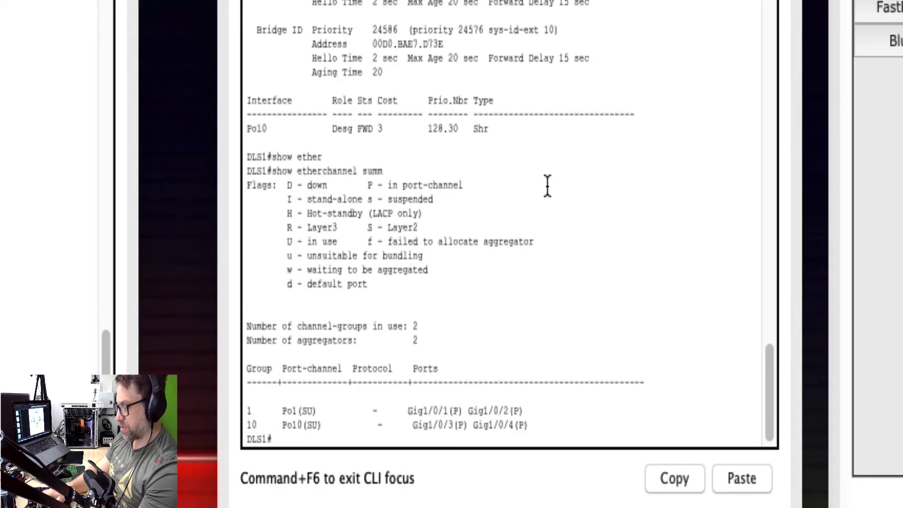
# Step: Display the interface trunks on DLS1 and examine the encapsulation of Po10
pyautogui.write('show')
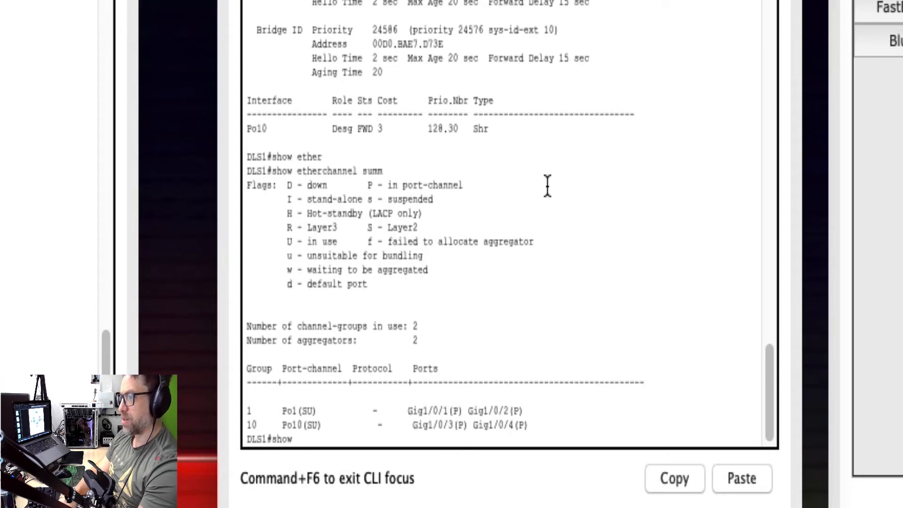
pyautogui.write(' int trunk')
pyautogui.press('Return')
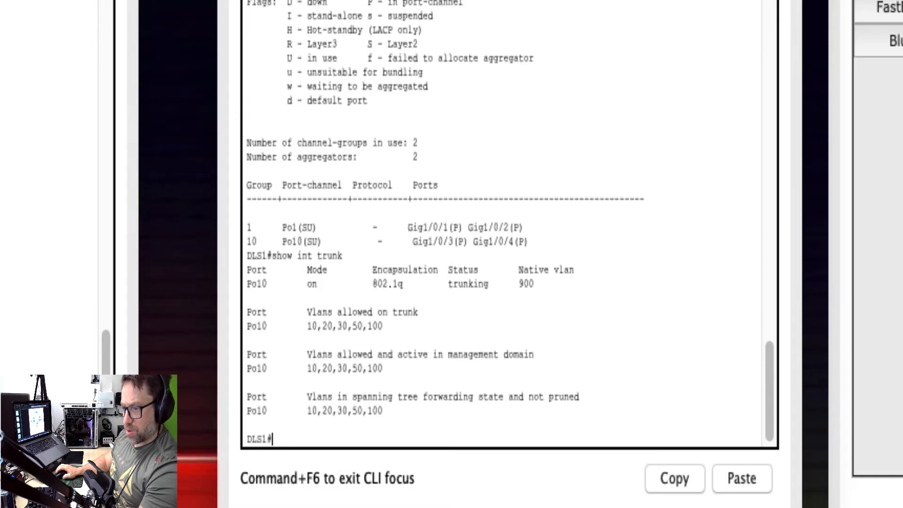
pyautogui.moveTo(362, 283); pyautogui.dragTo(398, 283)
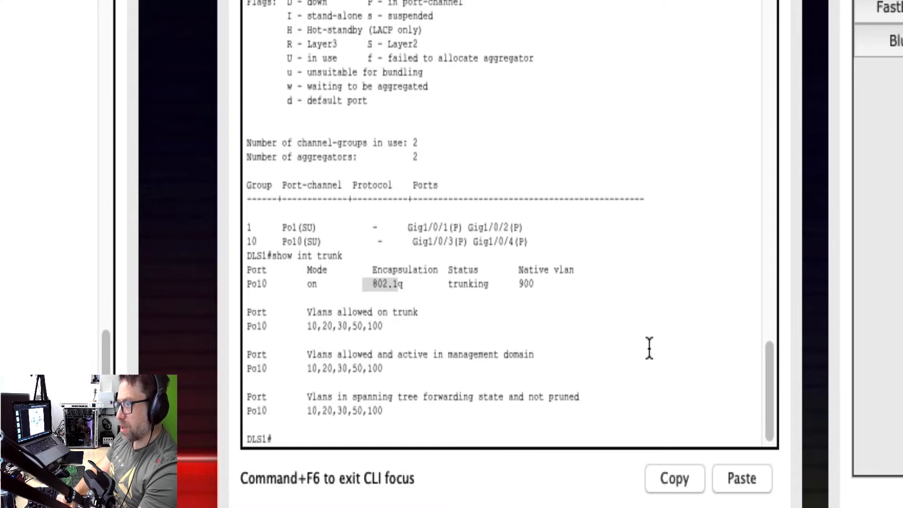
# Step: Display DLS1's running configuration and compare the trunk settings of Port-channel1 and Port-channel10, especially the encapsulation line
pyautogui.write('sh run')
pyautogui.press('Return')
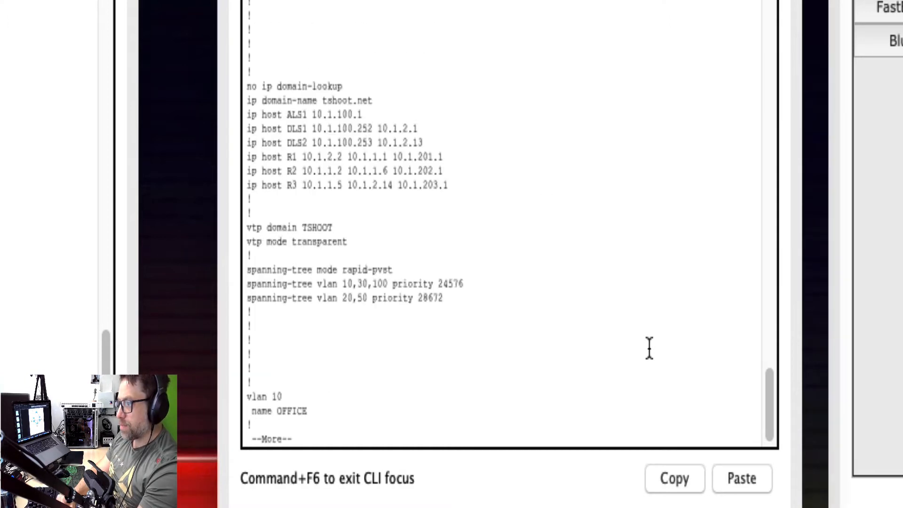
pyautogui.press('space')
pyautogui.press('q')
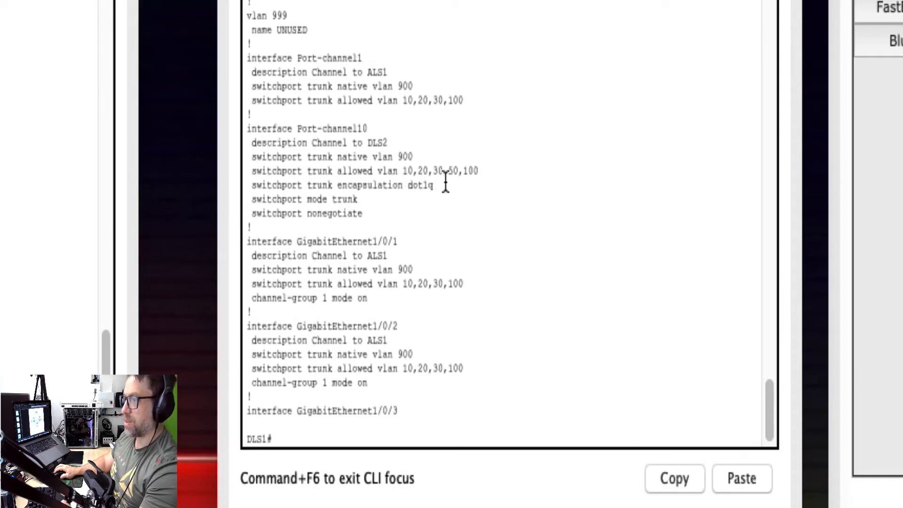
pyautogui.tripleClick(273, 185)
pyautogui.click(501, 52)
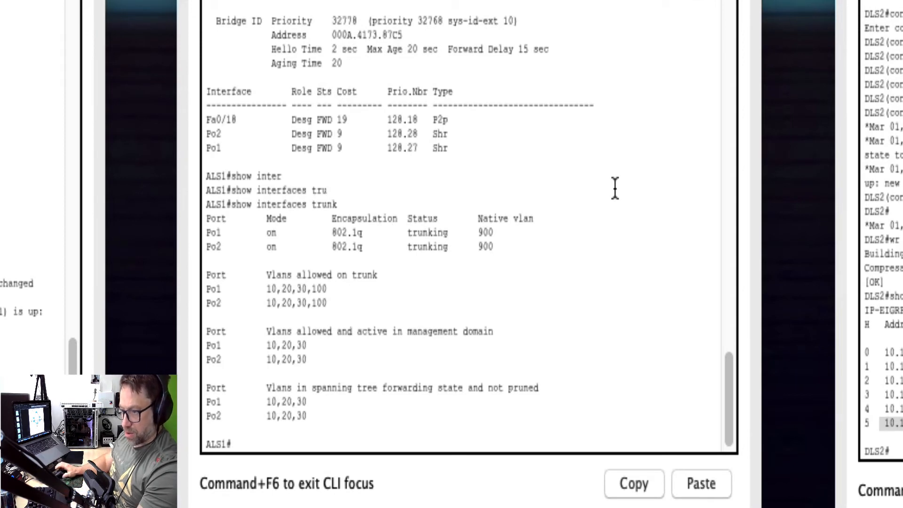
# Step: Display ALS1's running configuration and review the trunk mode of its port channels alongside the earlier trunk output
pyautogui.write('sh run')
pyautogui.press('Return')
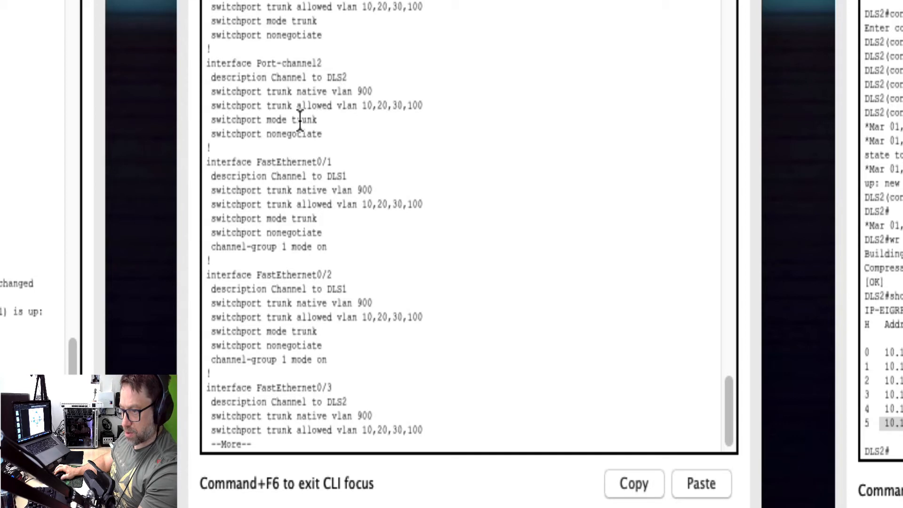
pyautogui.tripleClick(230, 120)
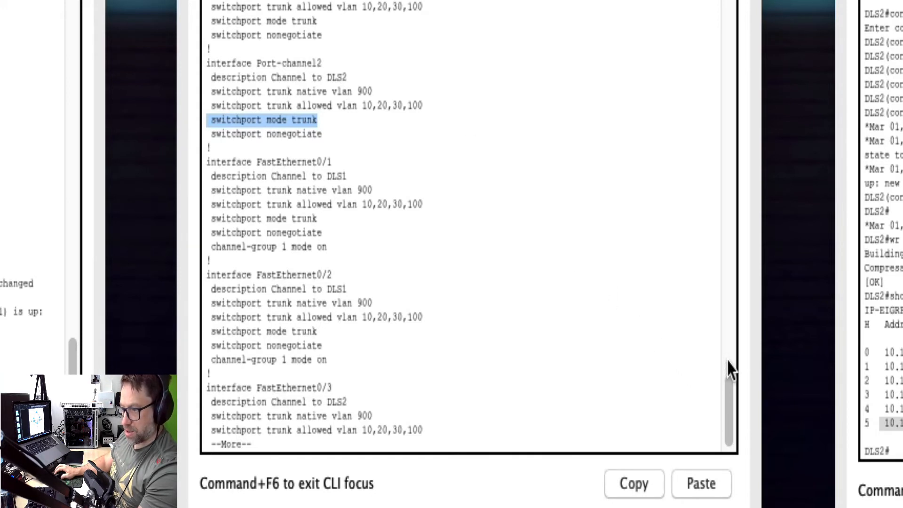
pyautogui.click(729, 282)
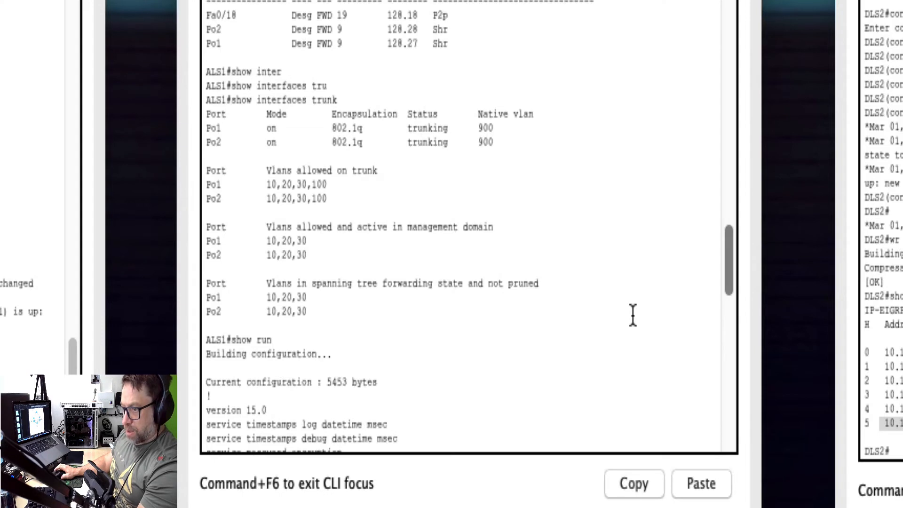
pyautogui.scroll(-15, 550, 255)
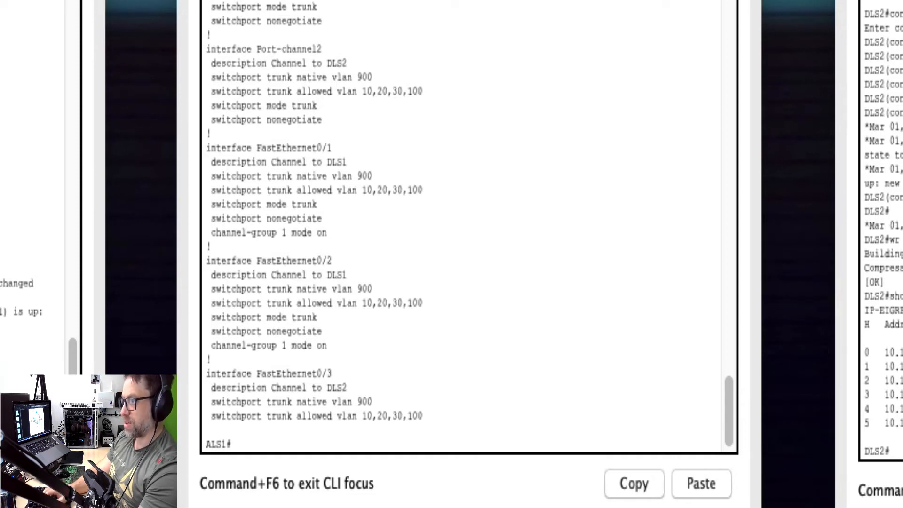
pyautogui.press('Return')
pyautogui.press('Return')
pyautogui.press('Return')
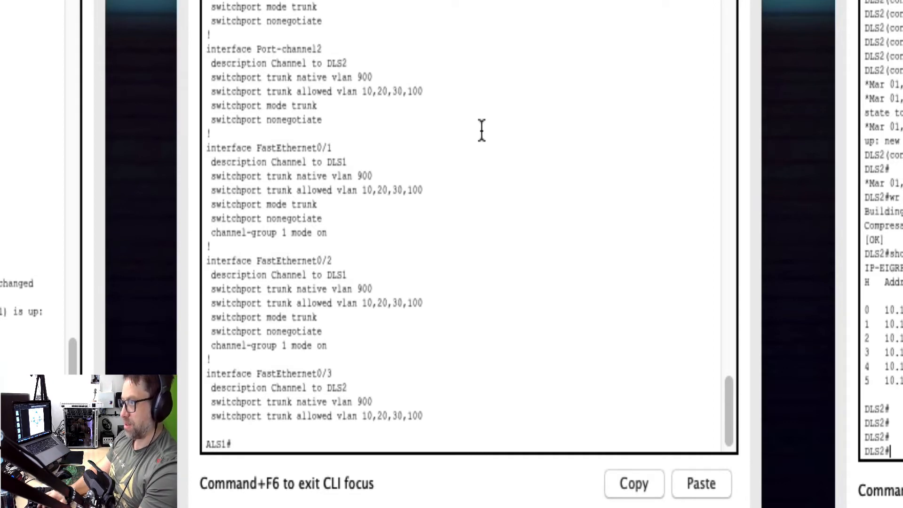
# Step: Remove the switchport nonegotiate setting from port-channel 1 on ALS1 in global configuration mode
pyautogui.write('conf t')
pyautogui.press('Return')
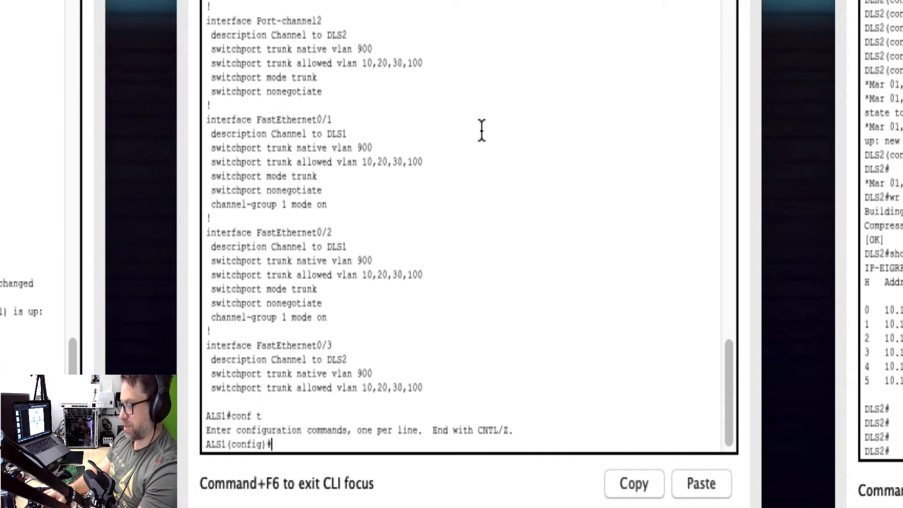
pyautogui.write('int po1')
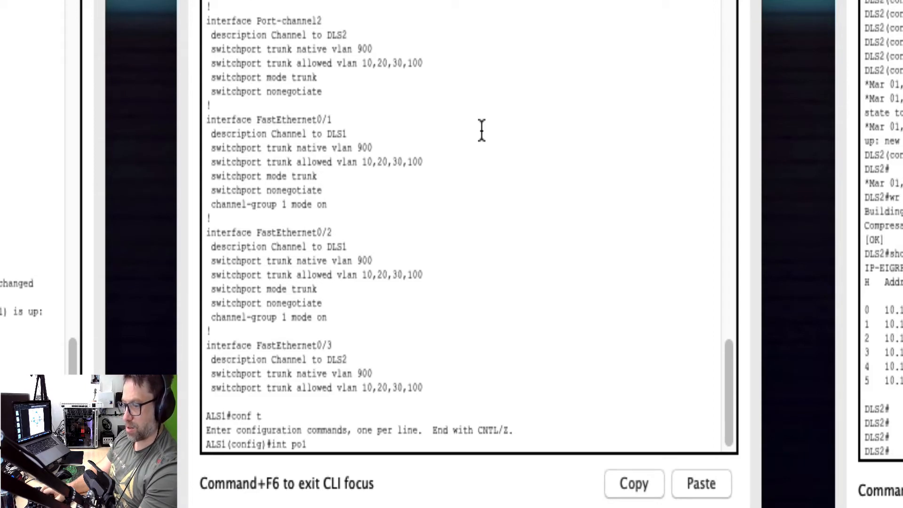
pyautogui.press('Return')
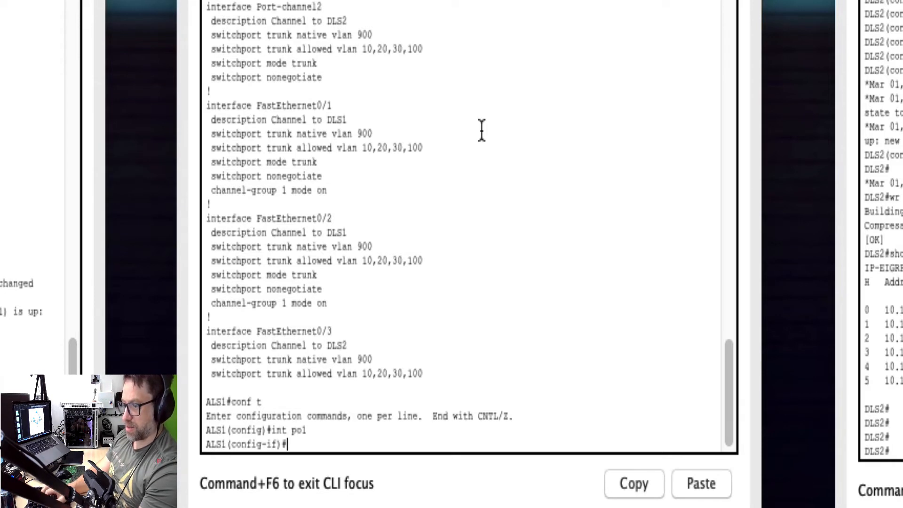
pyautogui.write('no sw')
pyautogui.press('Tab')
pyautogui.write('non')
pyautogui.press('Tab')
pyautogui.press('Return')
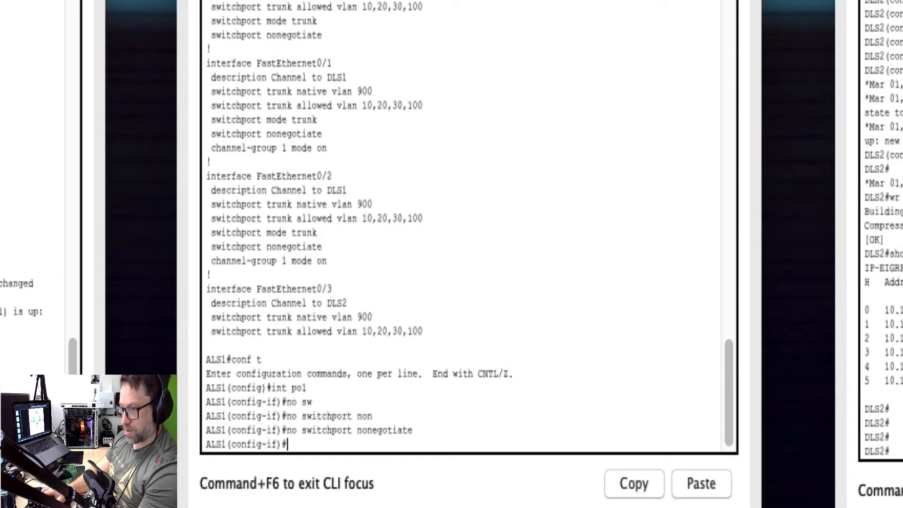
# Step: Remove the trunk switchport mode from port-channel 1 on ALS1
pyautogui.write('no sw')
pyautogui.press('Tab')
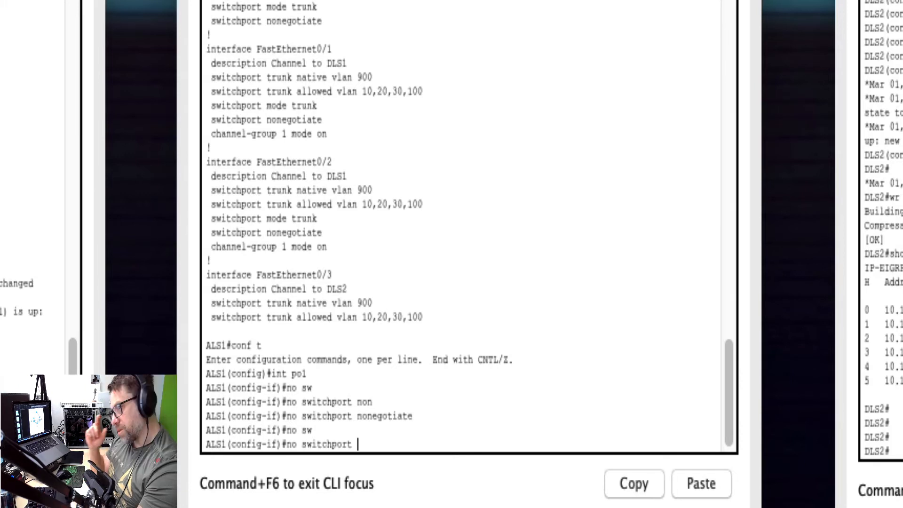
pyautogui.write('mod')
pyautogui.press('Tab')
pyautogui.write('tr')
pyautogui.press('Tab')
pyautogui.press('Return')
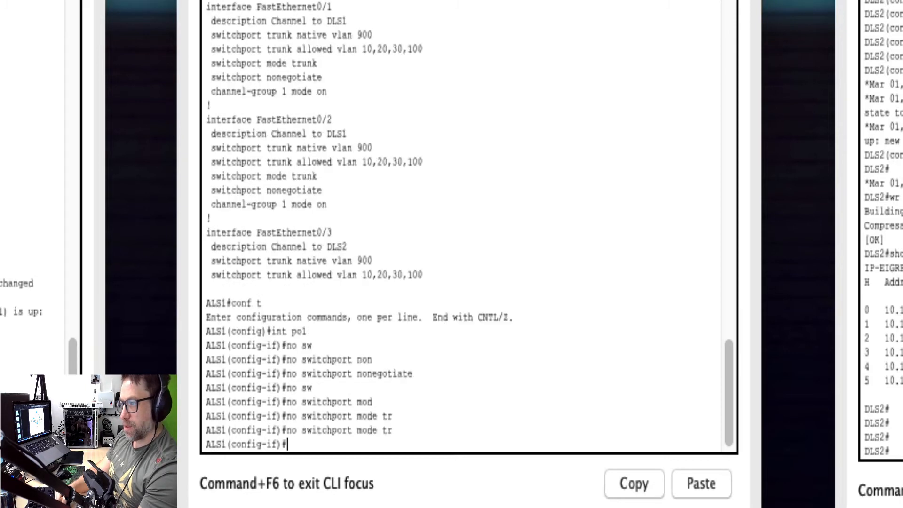
pyautogui.write('swi')
pyautogui.press('Tab')
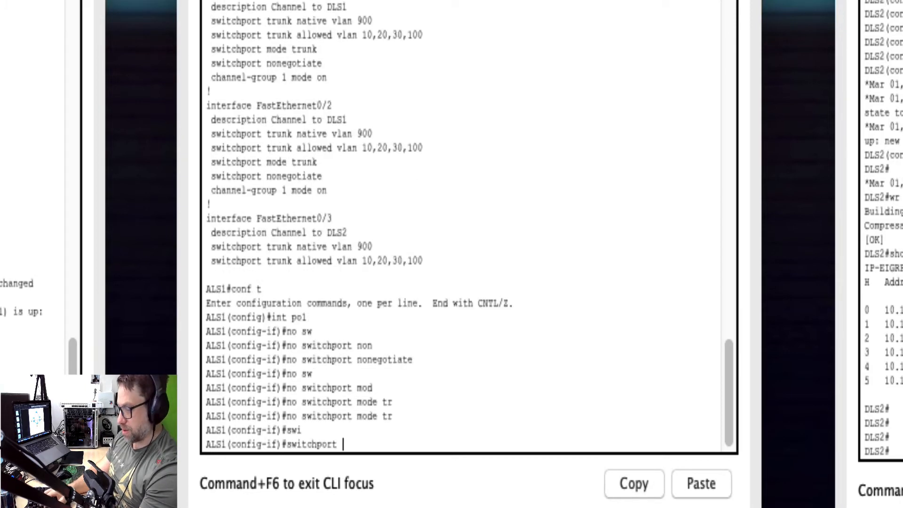
pyautogui.write('mode')
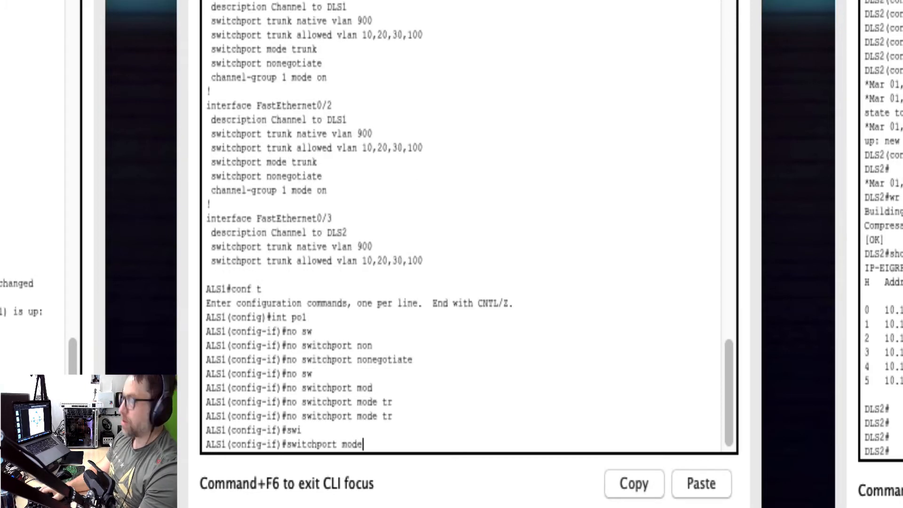
pyautogui.press('Tab')
pyautogui.press('BackSpace')
pyautogui.press('BackSpace')
pyautogui.press('BackSpace')
pyautogui.press('BackSpace')
pyautogui.press('BackSpace')
pyautogui.press('BackSpace')
pyautogui.press('BackSpace')
pyautogui.press('BackSpace')
pyautogui.press('BackSpace')
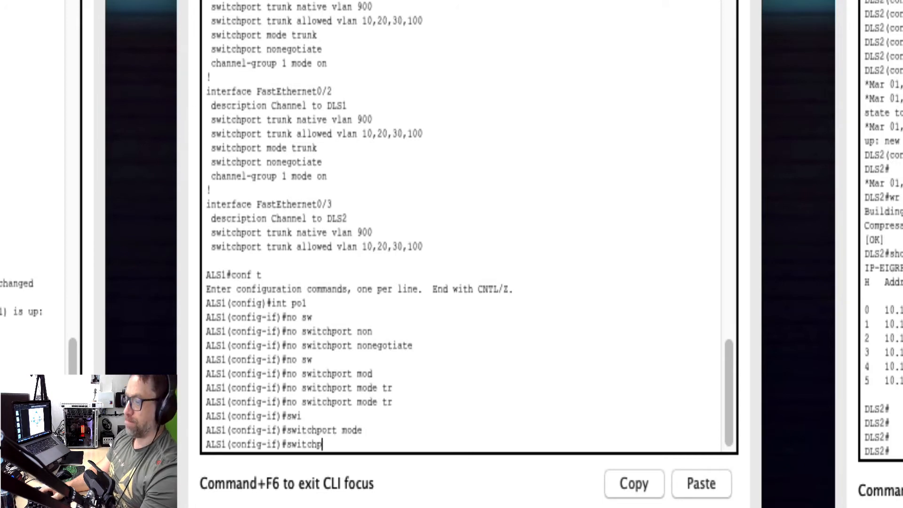
# Step: Leave configuration mode on ALS1 and check the interface trunks twice for port-channel 1
pyautogui.hotkey('ctrl', 'z')
pyautogui.write('show')
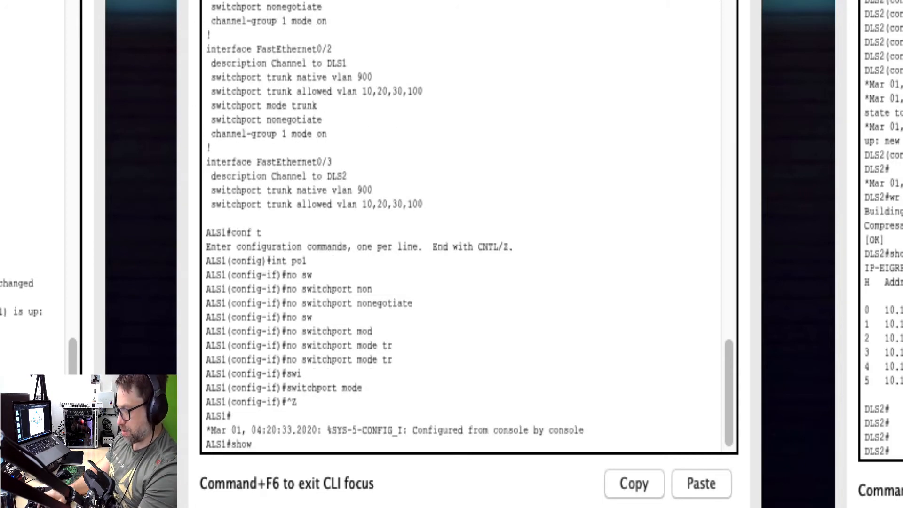
pyautogui.write(' int trunk')
pyautogui.press('Return')
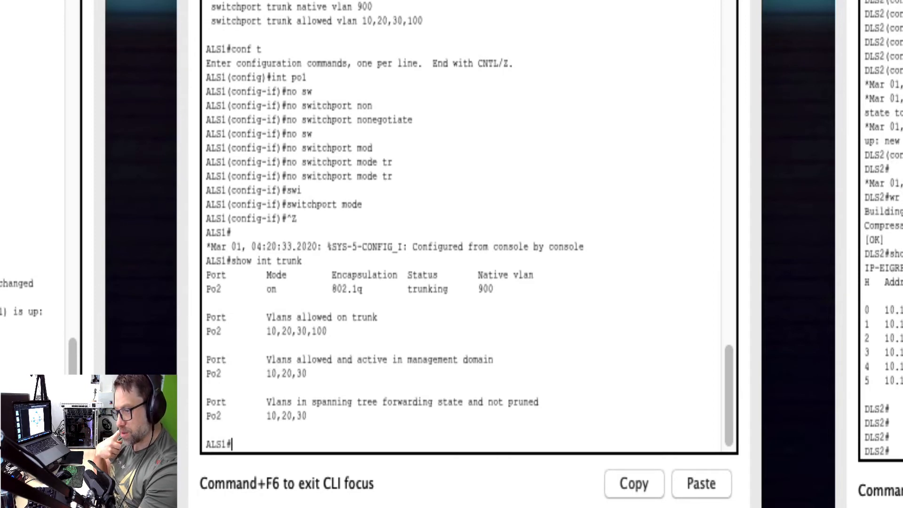
pyautogui.press('Up')
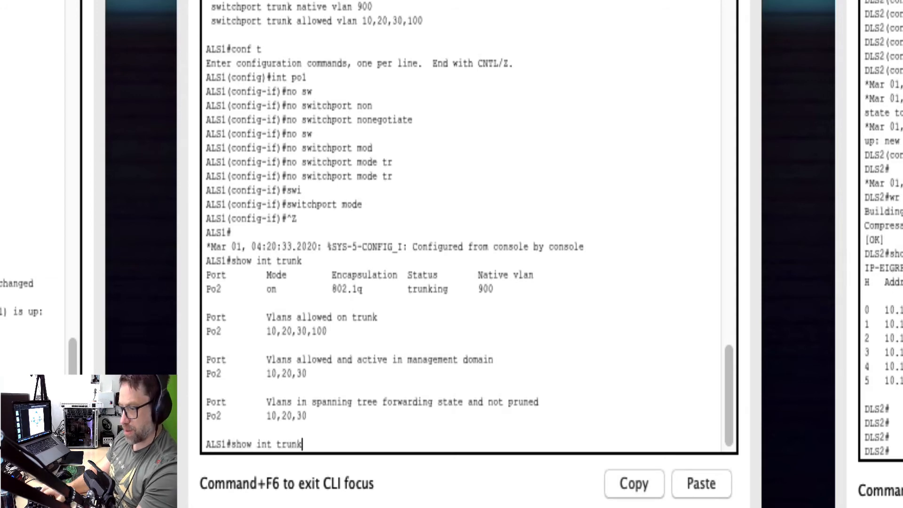
pyautogui.press('Return')
# Step: Set the switchport mode of port-channel 1 on ALS1 back to trunk
pyautogui.write('conf t')
pyautogui.press('Return')
pyautogui.write('int po1')
pyautogui.press('Return')
pyautogui.write('sw ')
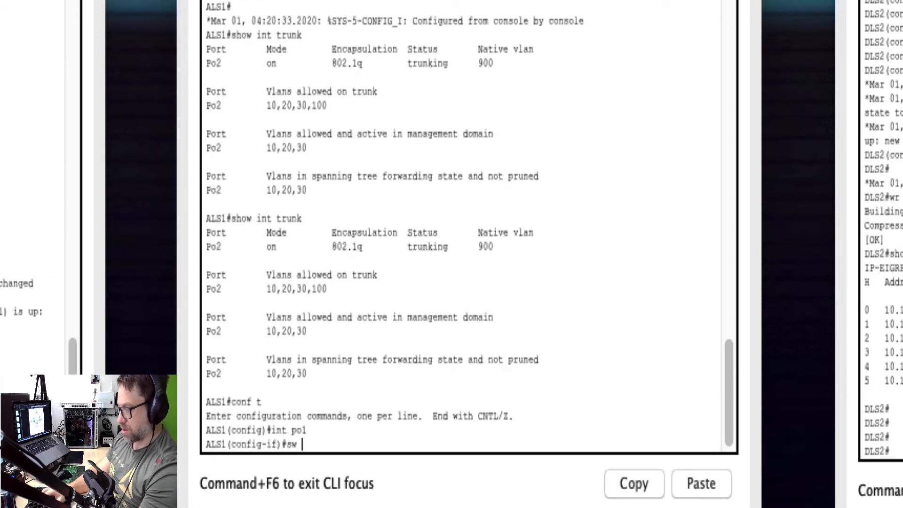
pyautogui.write('mo tr')
pyautogui.press('Return')
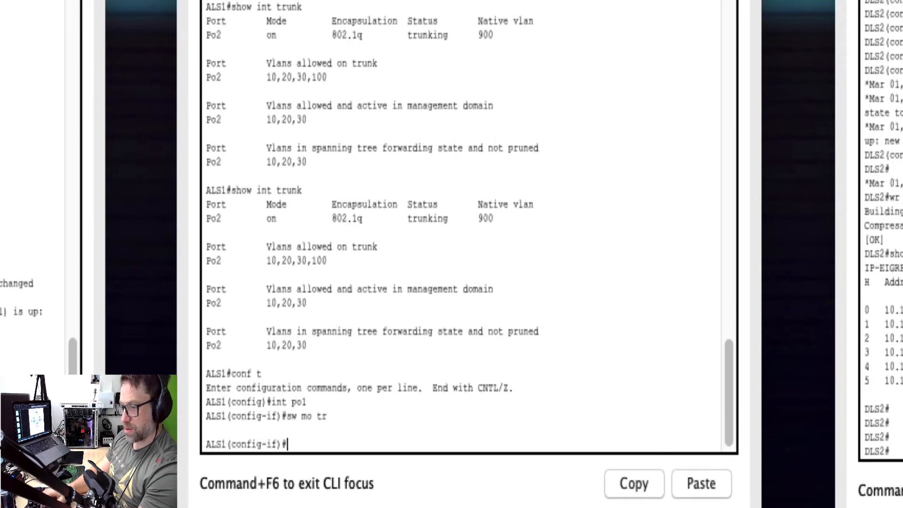
# Step: Try to display the interface trunks on ALS1 from within configuration mode
pyautogui.write('do sh int trunk')
pyautogui.press('Return')
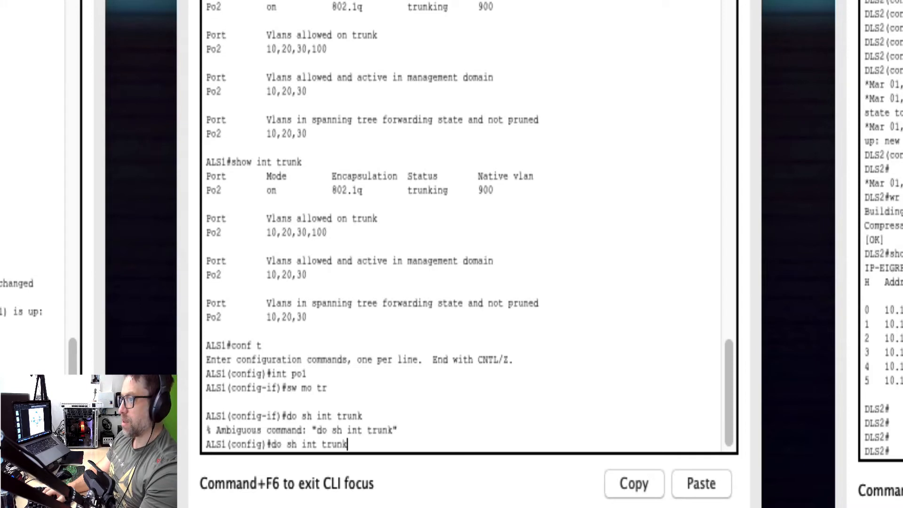
pyautogui.press('BackSpace')
pyautogui.press('BackSpace')
pyautogui.press('BackSpace')
pyautogui.press('BackSpace')
pyautogui.press('BackSpace')
pyautogui.press('BackSpace')
pyautogui.press('BackSpace')
pyautogui.press('BackSpace')
pyautogui.press('BackSpace')
pyautogui.press('BackSpace')
pyautogui.press('BackSpace')
pyautogui.press('BackSpace')
pyautogui.press('BackSpace')
pyautogui.press('BackSpace')
pyautogui.press('BackSpace')
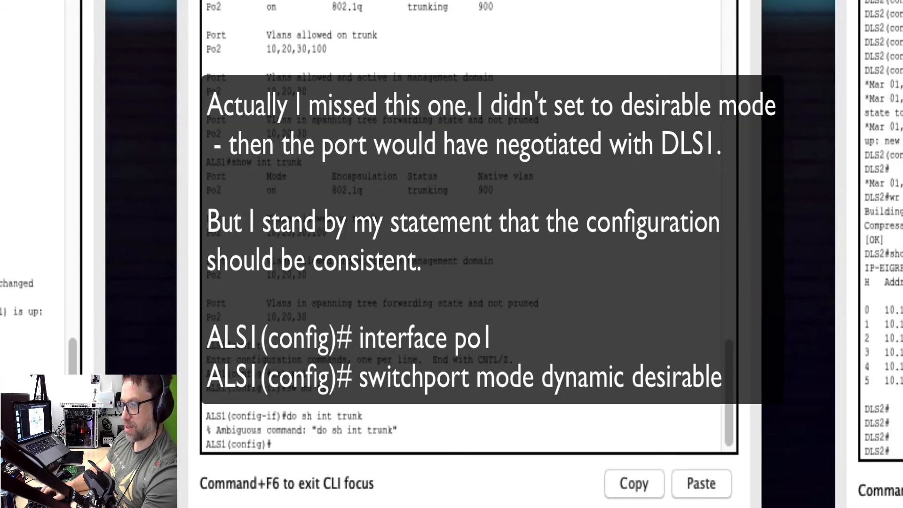
pyautogui.press('Return')
pyautogui.press('Return')
pyautogui.press('Return')
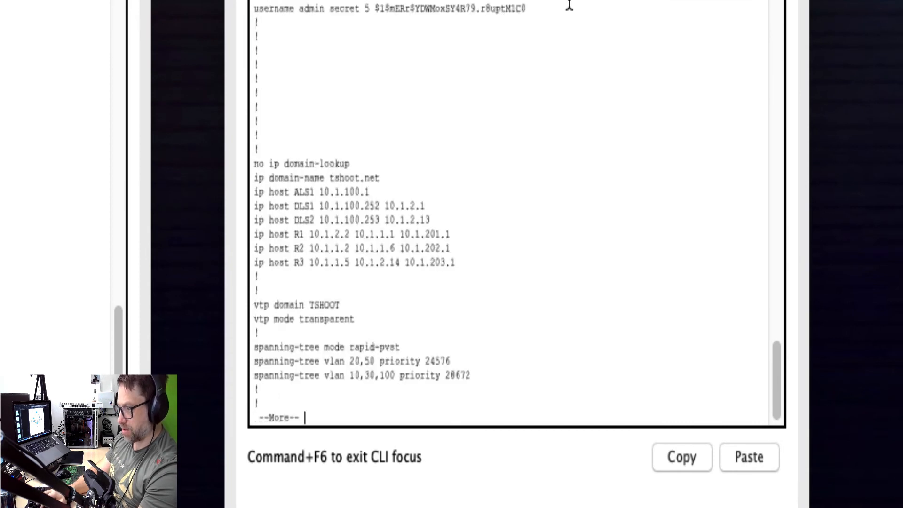
# Step: Review the port channels in DLS2's running configuration and set the trunk encapsulation of port-channel 2 to dot1q
pyautogui.press('space')
pyautogui.press('space')
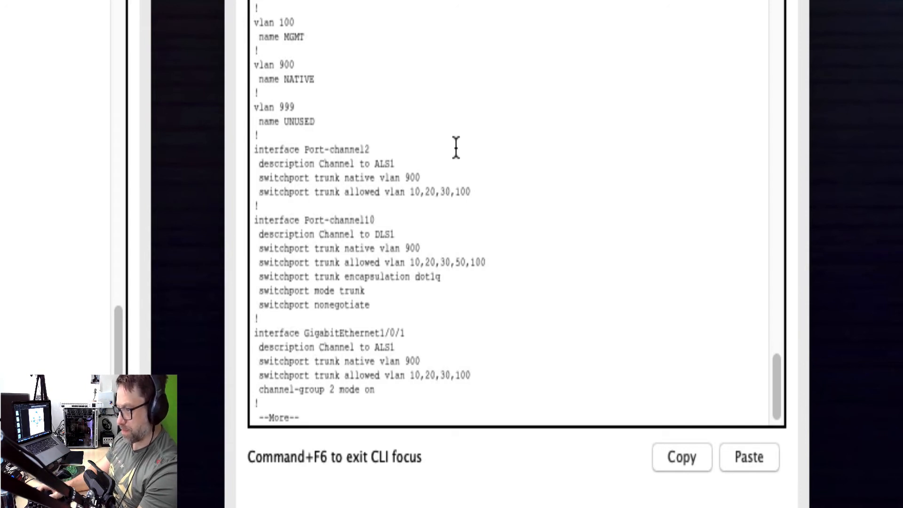
pyautogui.write('conf t')
pyautogui.press('Return')
pyautogui.write('int po2')
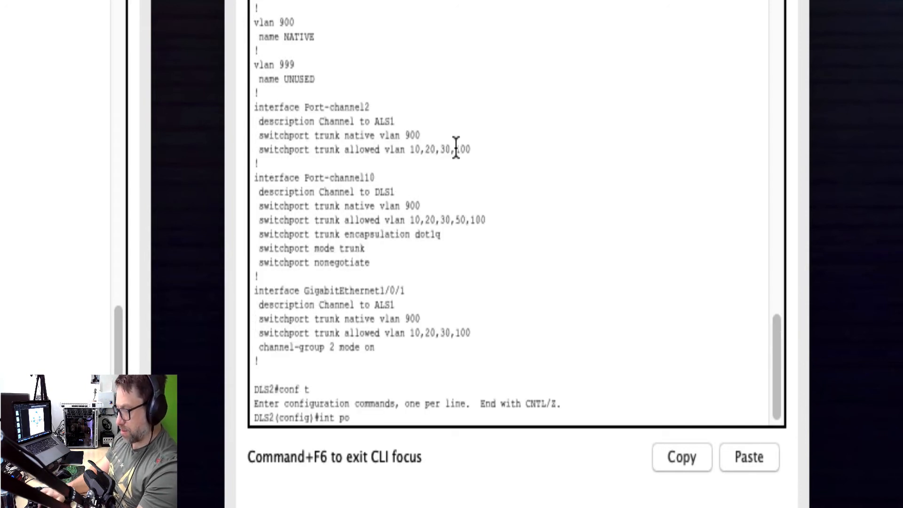
pyautogui.press('Return')
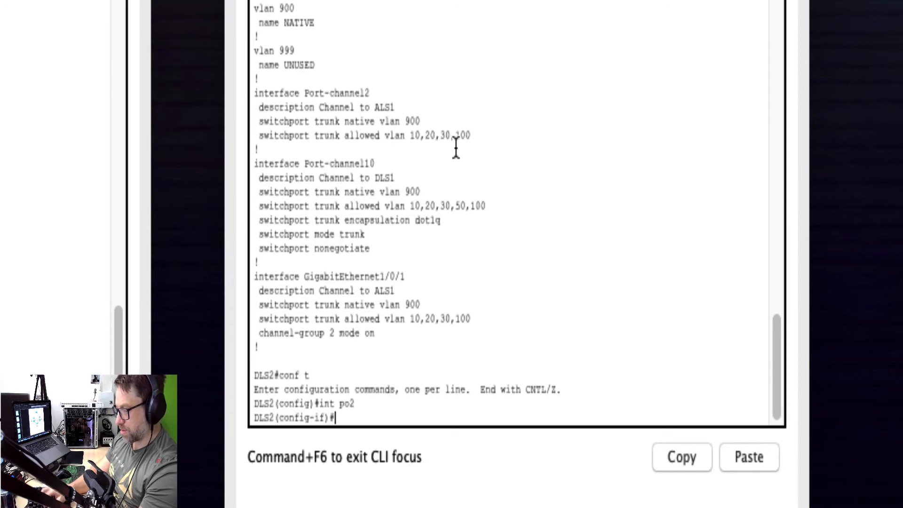
pyautogui.write('sw tr en dot')
pyautogui.press('Return')
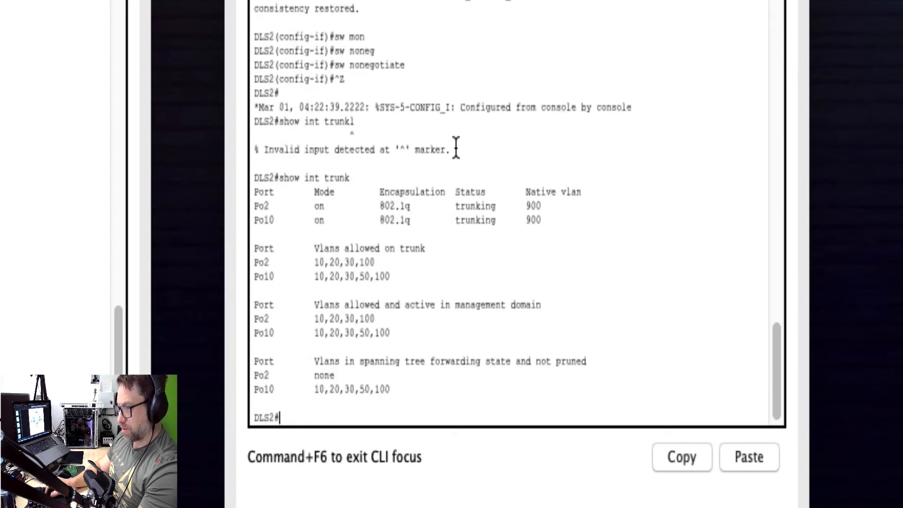
# Step: Display the interface trunks on DLS2 again and check the forwarding VLANs of Po2
pyautogui.press('Up')
pyautogui.press('Return')
pyautogui.press('Up')
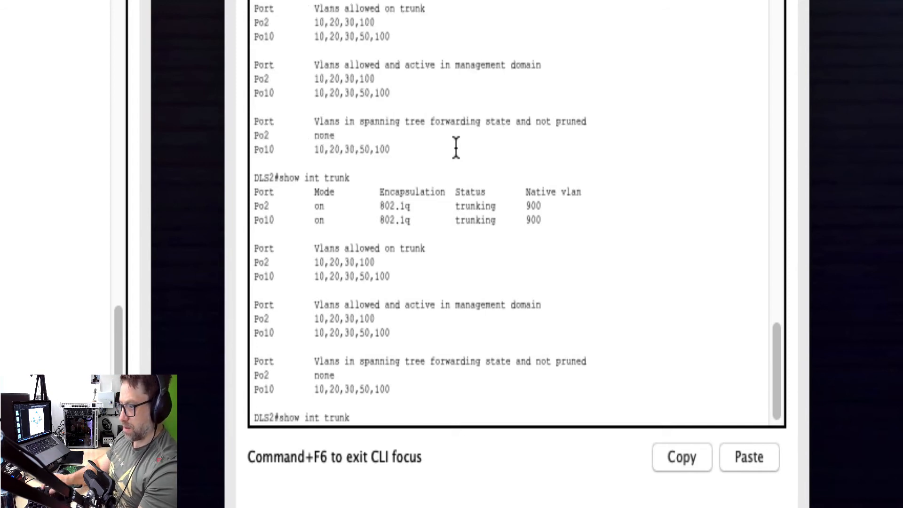
pyautogui.press('BackSpace')
pyautogui.press('BackSpace')
pyautogui.press('BackSpace')
pyautogui.press('BackSpace')
pyautogui.press('BackSpace')
pyautogui.press('BackSpace')
pyautogui.press('BackSpace')
pyautogui.press('BackSpace')
pyautogui.press('BackSpace')
# Step: Exit configuration mode on ALS1 and display its interface trunks
pyautogui.write('sh int trunk')
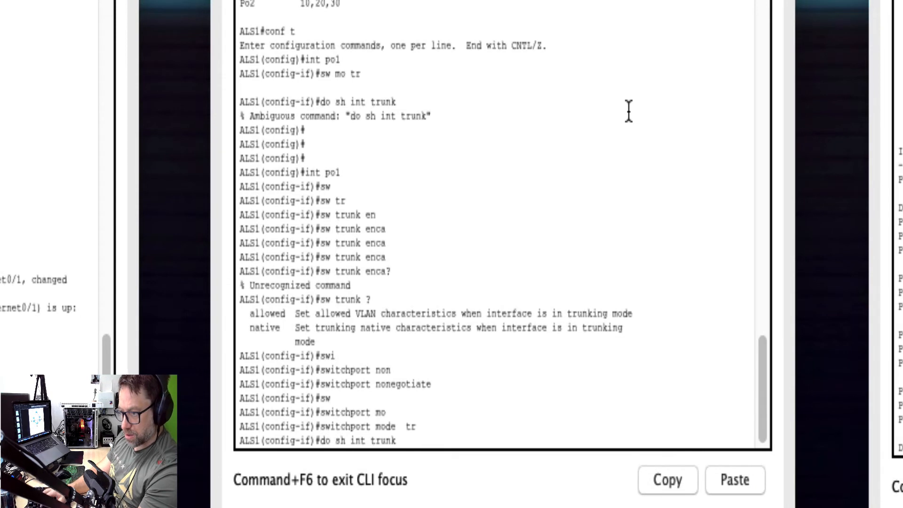
pyautogui.press('Return')
pyautogui.press('Up')
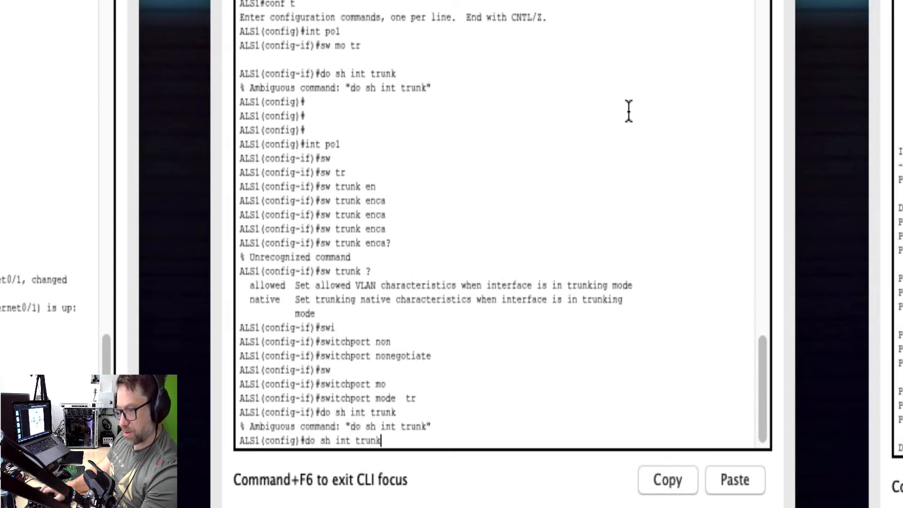
pyautogui.hotkey('ctrl', 'z')
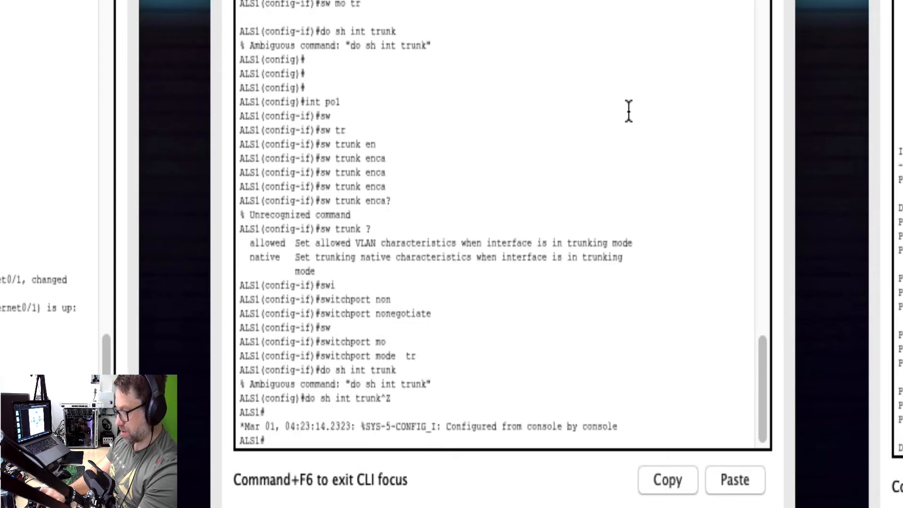
pyautogui.write('show int tr')
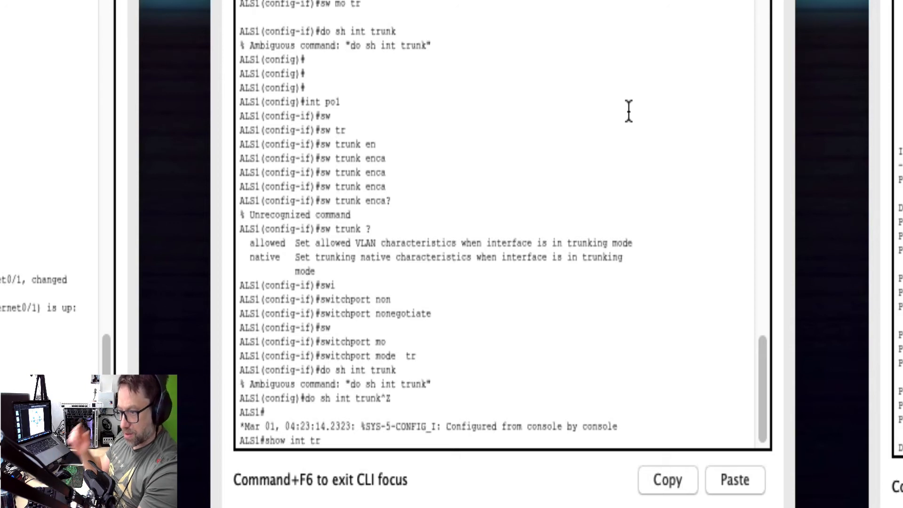
pyautogui.write('unk')
pyautogui.press('Return')
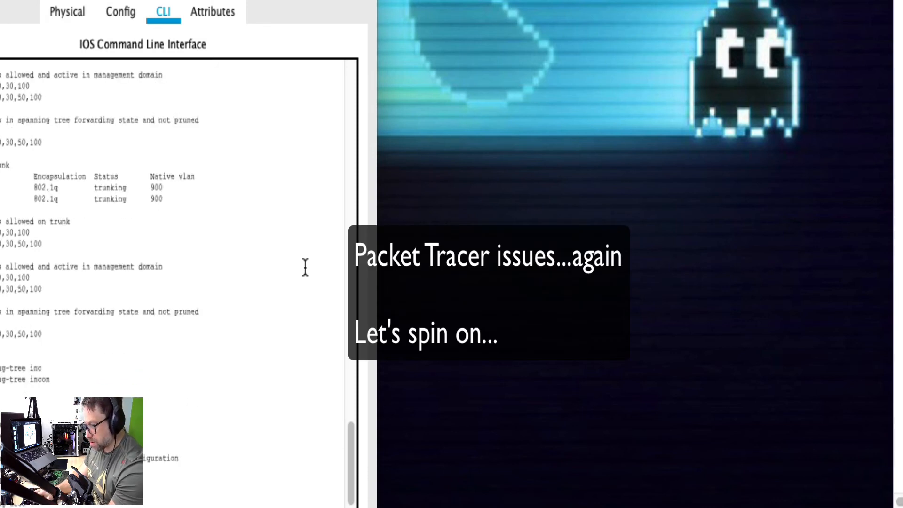
# Step: Examine DLS2's spanning-tree summary, its interface trunks and the spanning-tree details for VLANs 10 and 100
pyautogui.scroll(-9, 305, 267)
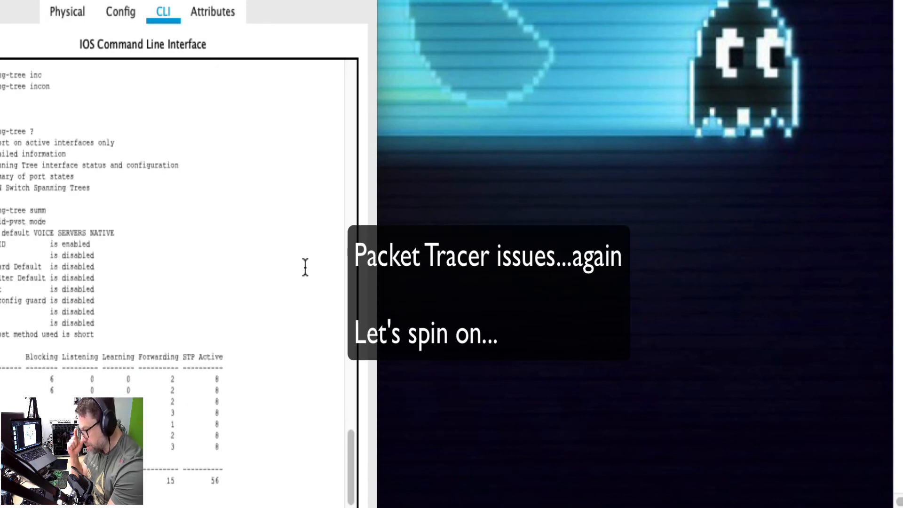
pyautogui.scroll(-3, 305, 267)
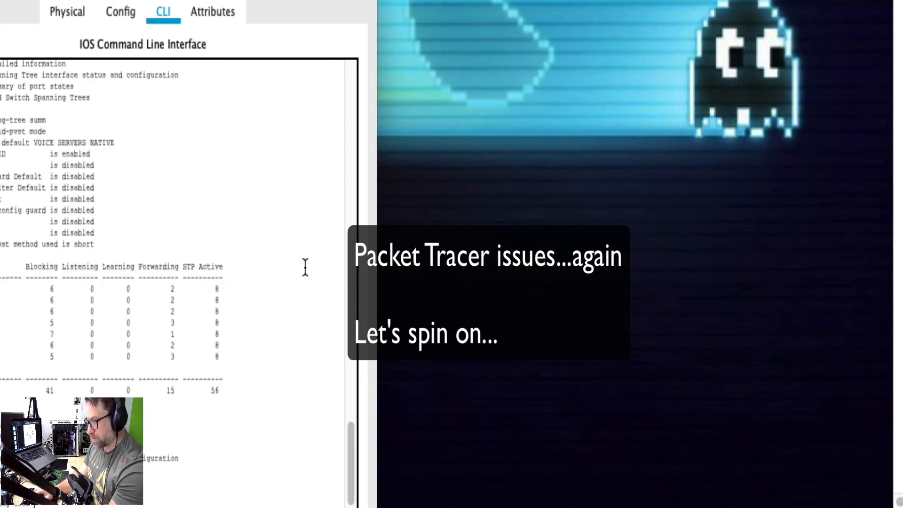
pyautogui.scroll(-7, 305, 267)
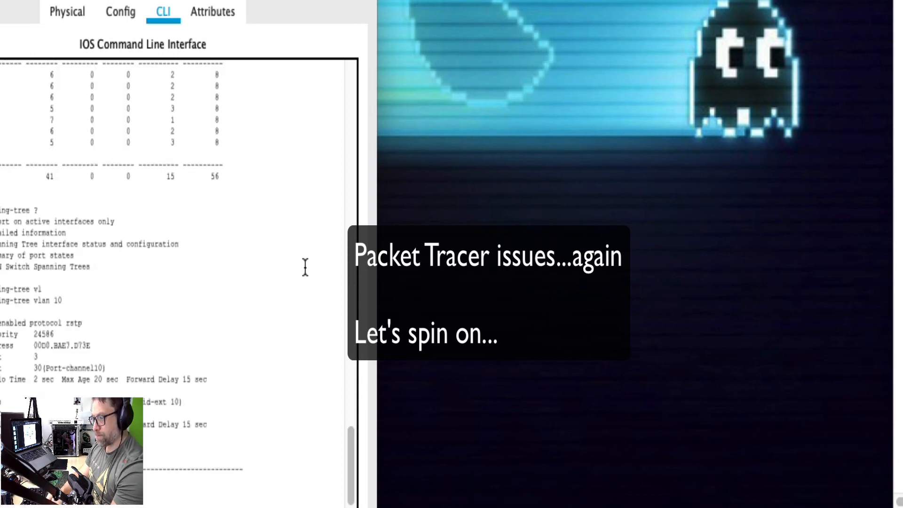
pyautogui.scroll(-10, 305, 266)
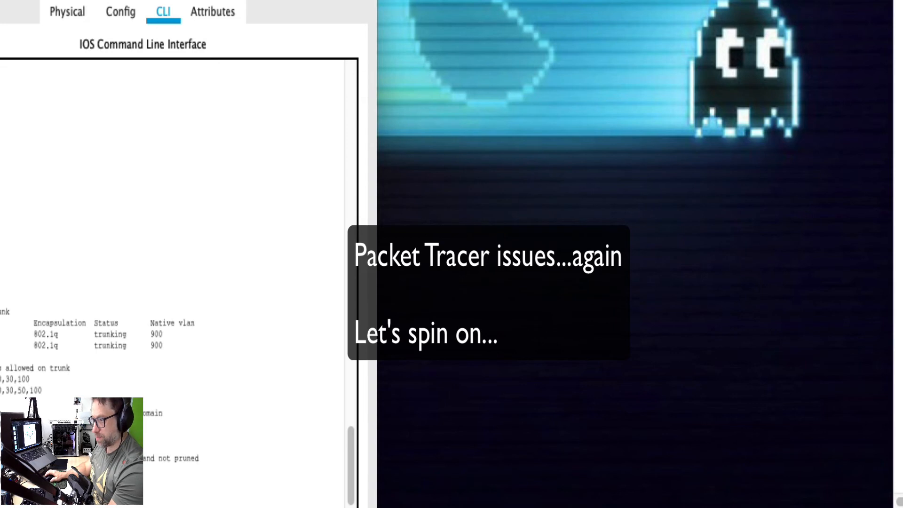
pyautogui.press('Return')
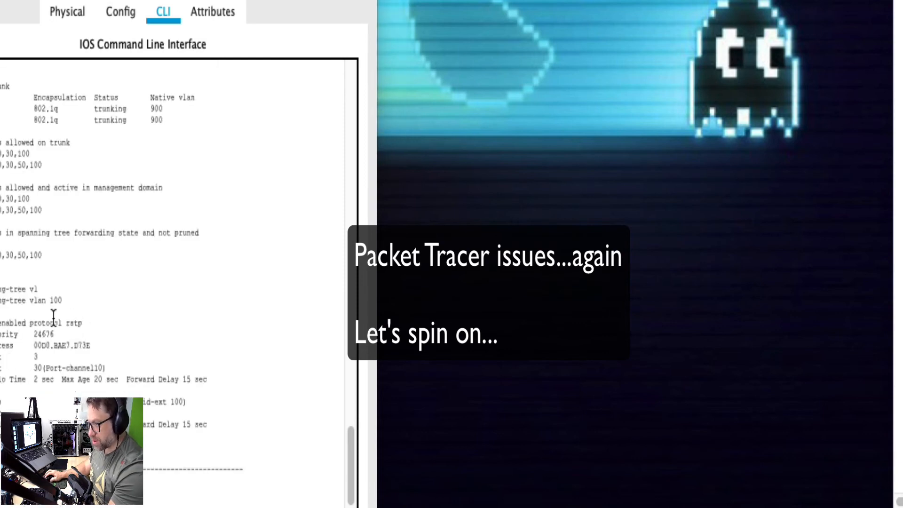
pyautogui.moveTo(0, 312); pyautogui.dragTo(51, 324)
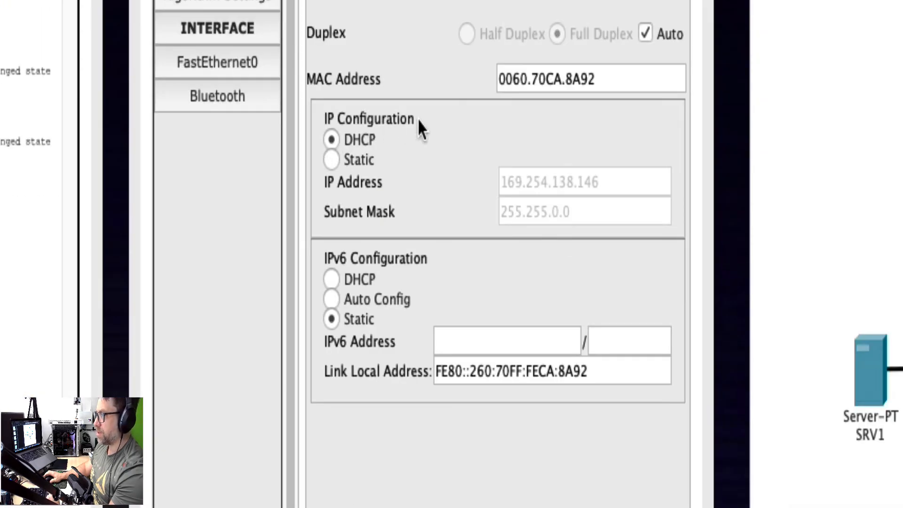
# Step: Check the host's DHCP IP configuration and list the DHCP bindings on DLS1
pyautogui.click(417, 119)
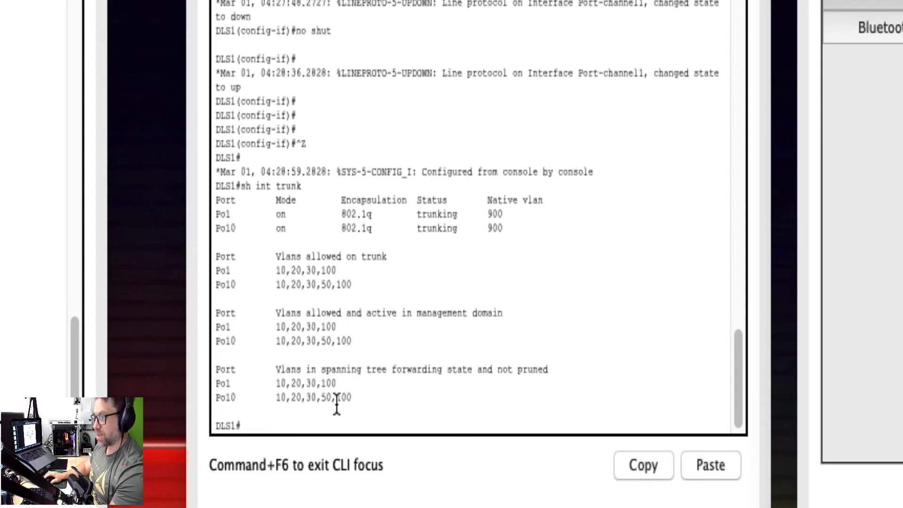
pyautogui.press('Return')
pyautogui.press('Return')
pyautogui.write('sh ip dhcp bind')
pyautogui.press('Return')
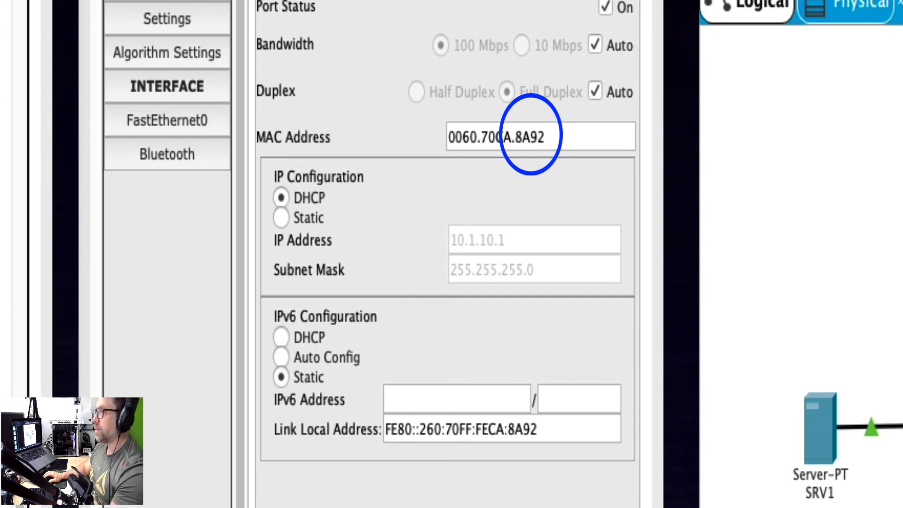
# Step: Compare the host's MAC address with the DHCP binding and ping 10.1.102.1 from its command prompt
pyautogui.click(656, 343)
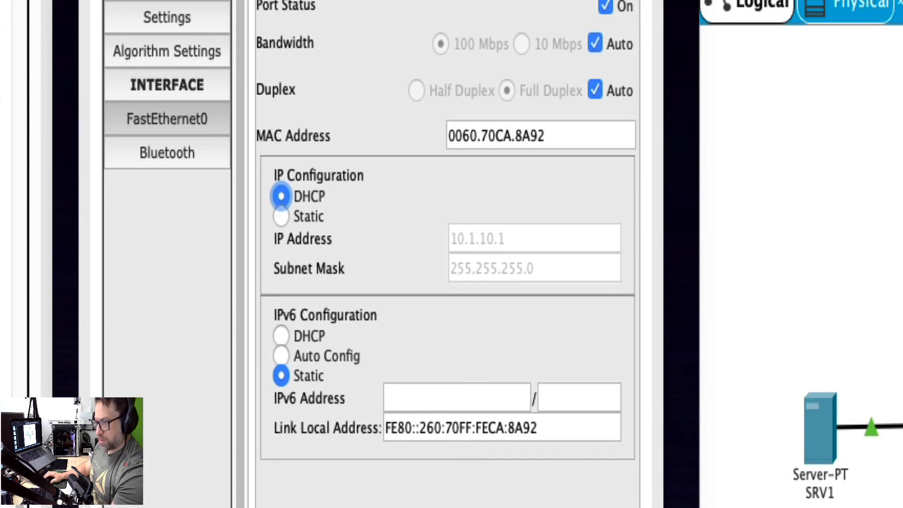
pyautogui.click(28, 424)
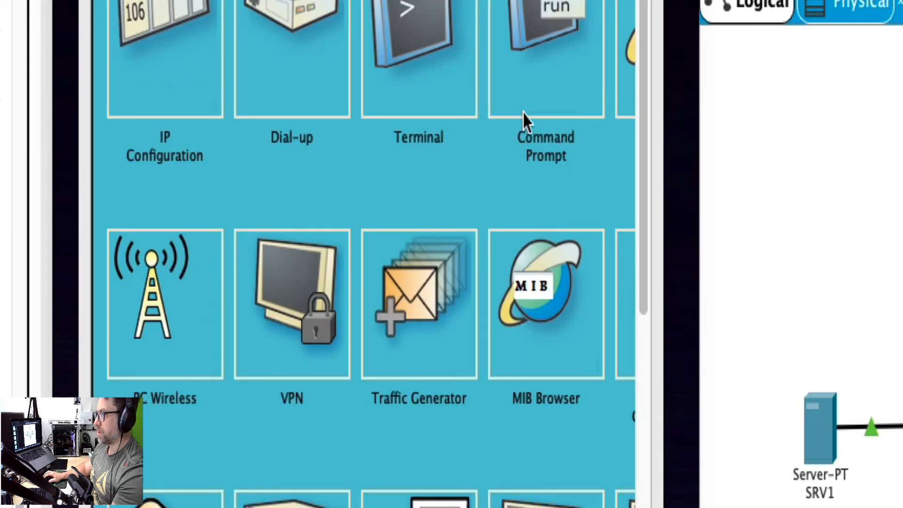
pyautogui.click(524, 121)
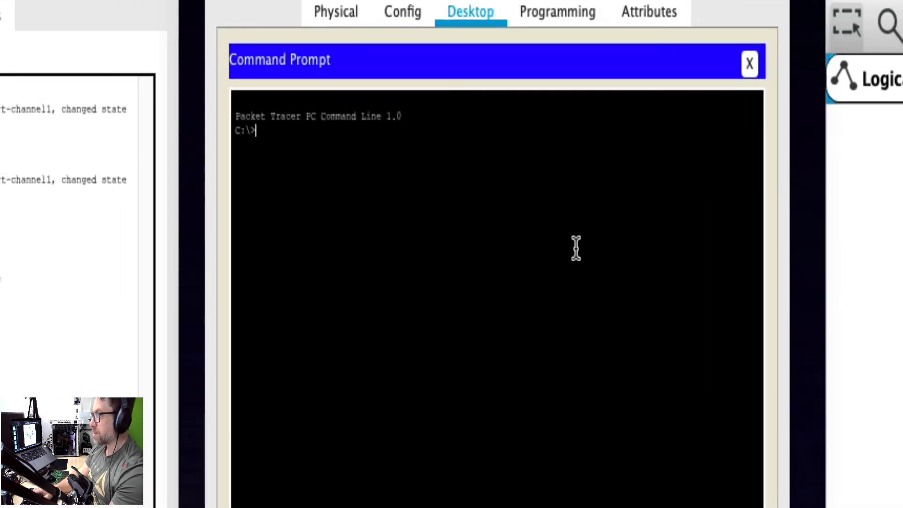
pyautogui.write('ping 10.1.102.1')
pyautogui.press('Return')
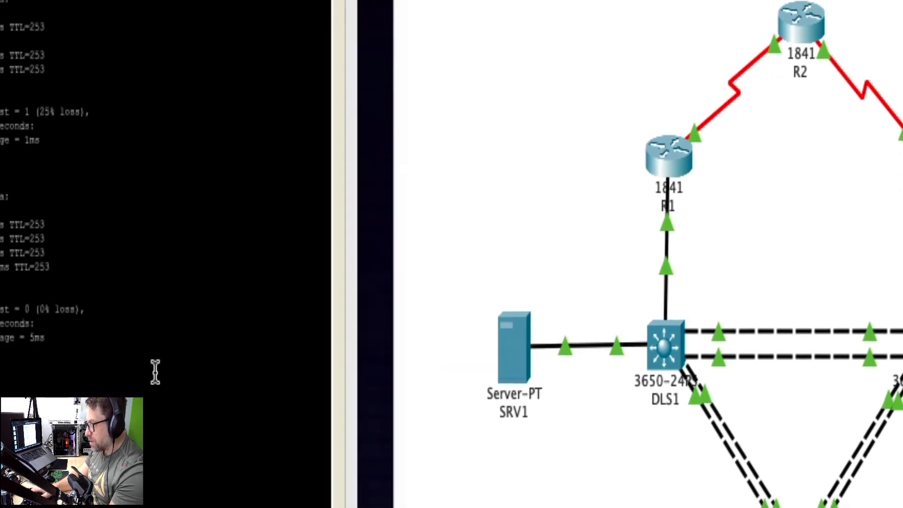
# Step: List the commands available at the host's command prompt and trace the route to 10.1.202.1
pyautogui.write('t')
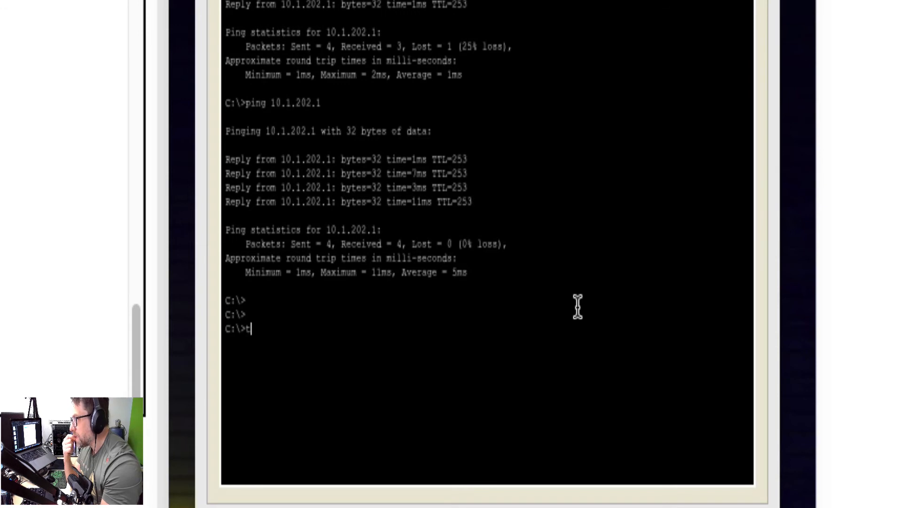
pyautogui.press('Return')
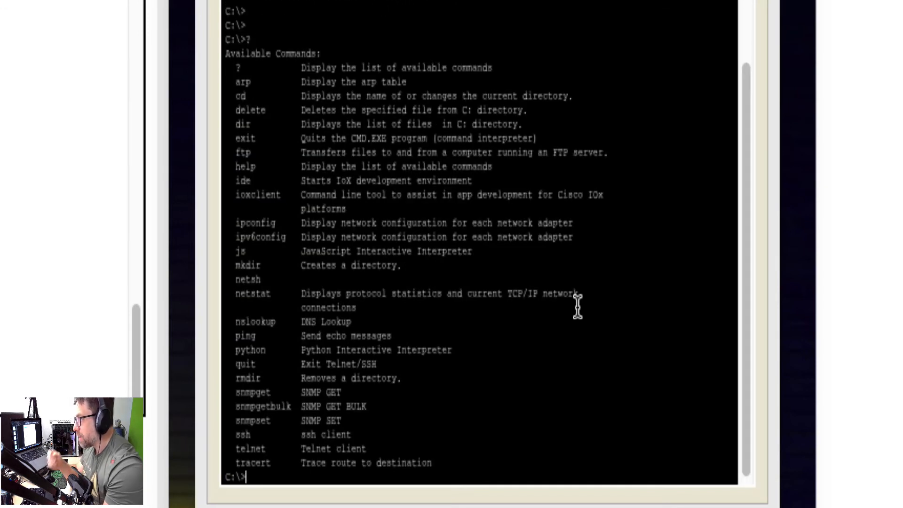
pyautogui.write('tracer')
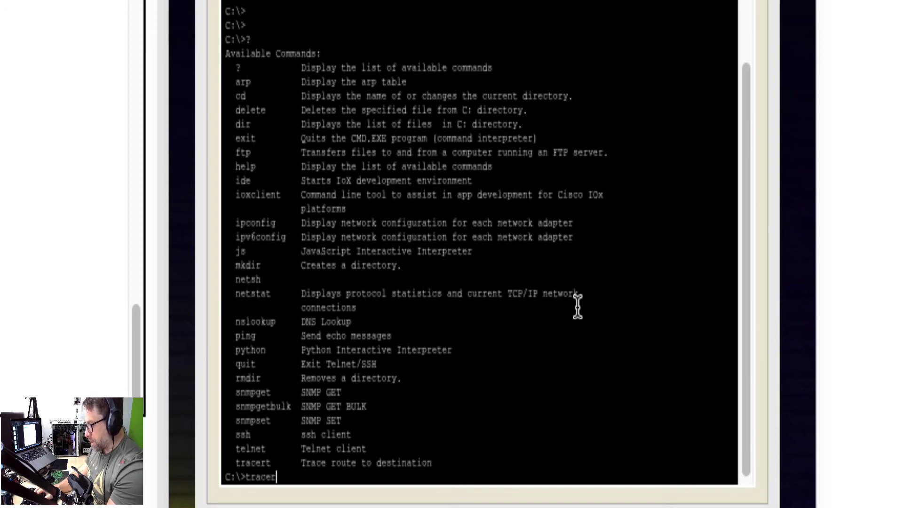
pyautogui.write('t 10.1.202.1')
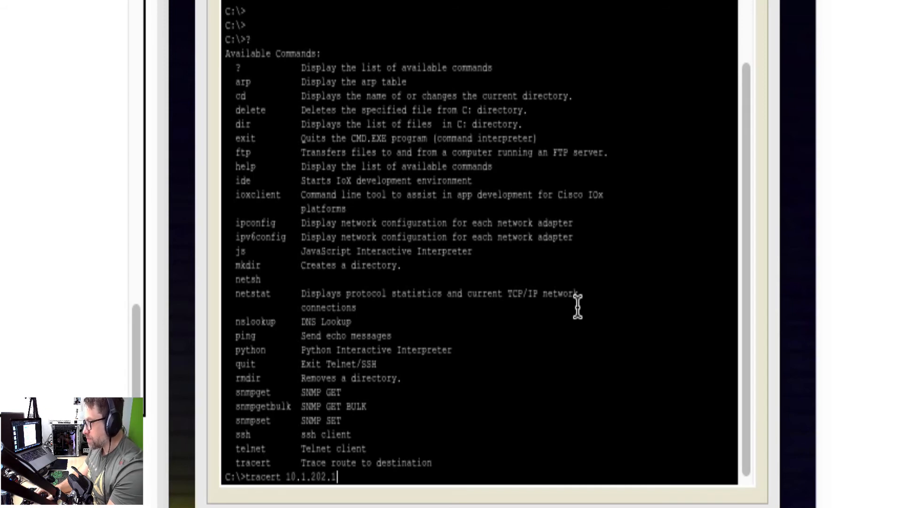
pyautogui.press('Return')
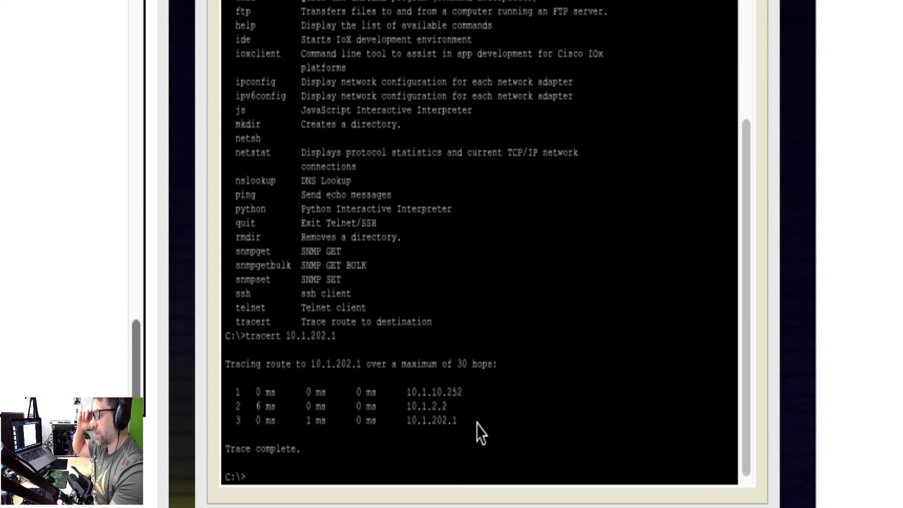
# Step: Repeat the route trace to 10.1.202.1 several times from the host to compare the hops taken
pyautogui.click(514, 256)
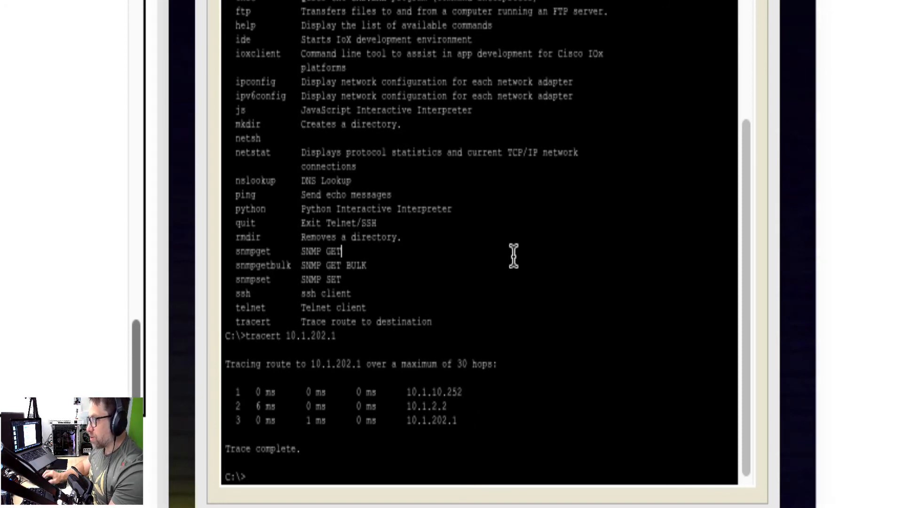
pyautogui.press('Up')
pyautogui.press('Return')
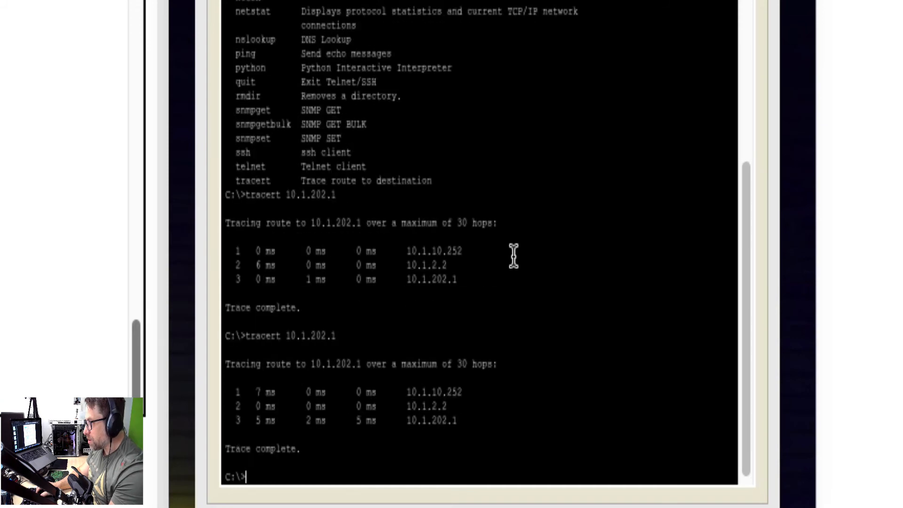
pyautogui.press('Up')
pyautogui.press('Return')
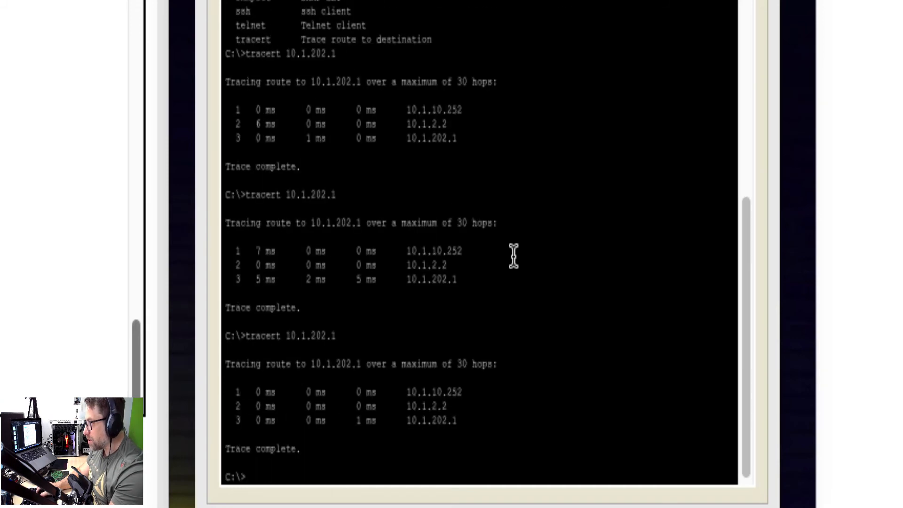
pyautogui.press('Up')
pyautogui.press('Return')
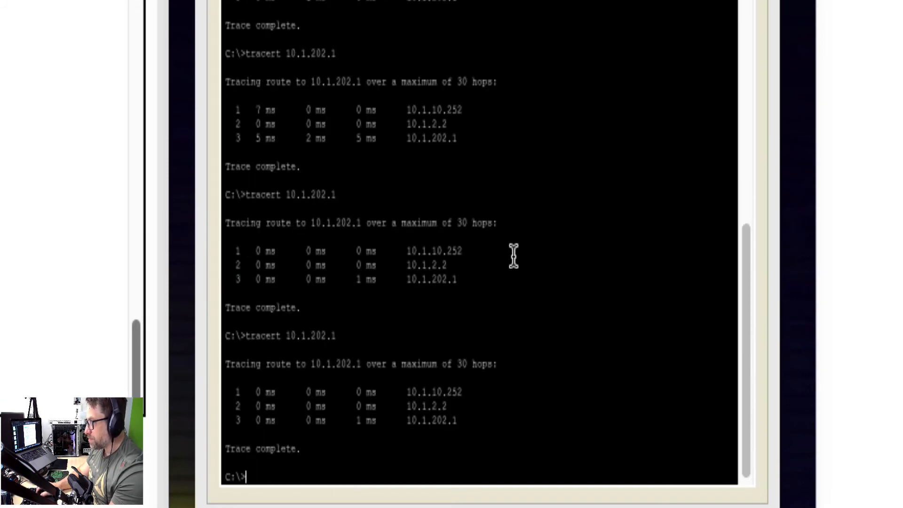
pyautogui.press('Up')
pyautogui.press('Return')
pyautogui.press('Up')
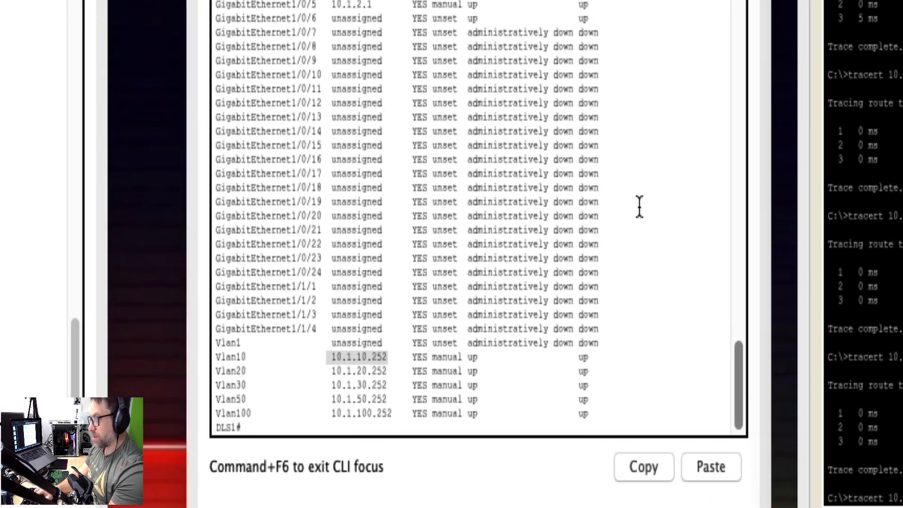
# Step: Look up the IP route to 10.1.202.1 on DLS1
pyautogui.write('show ip route 10.1')
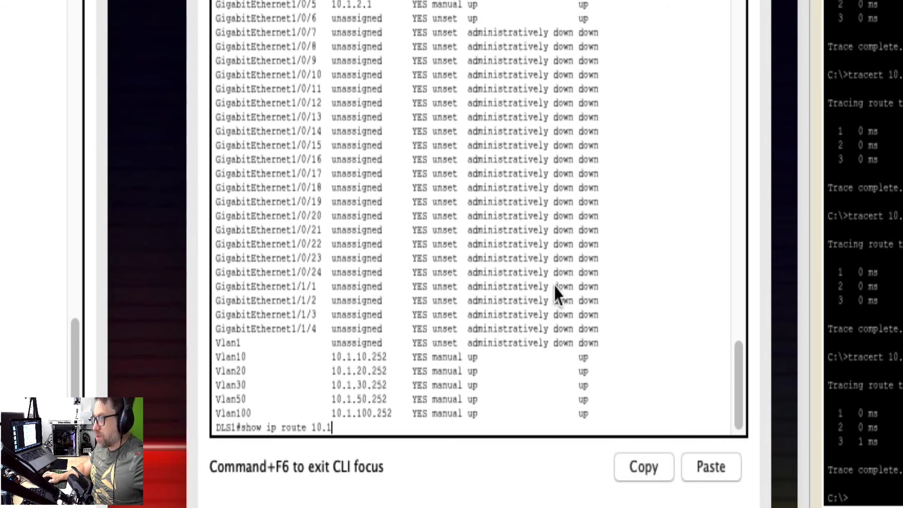
pyautogui.write('.202.1')
pyautogui.press('Return')
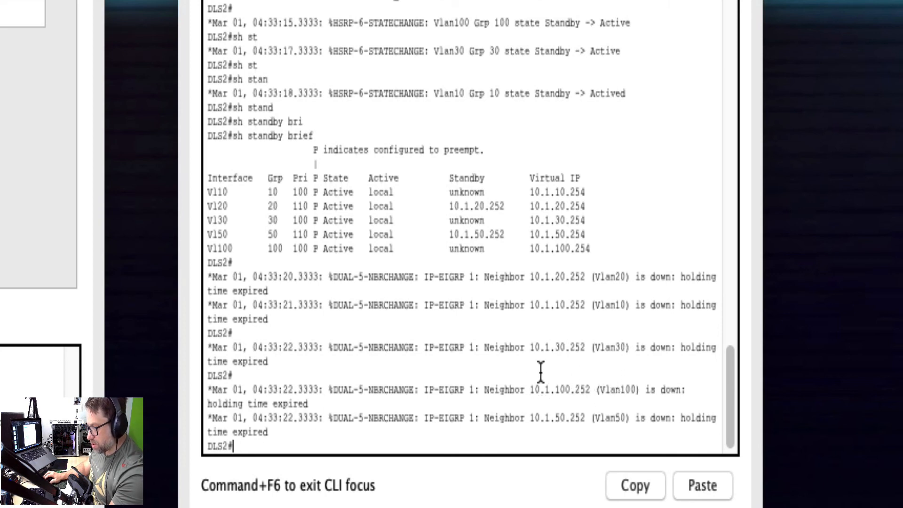
# Step: Display the brief HSRP standby status on DLS2 repeatedly to follow the state of each VLAN group
pyautogui.press('Return')
pyautogui.press('Up')
pyautogui.press('Return')
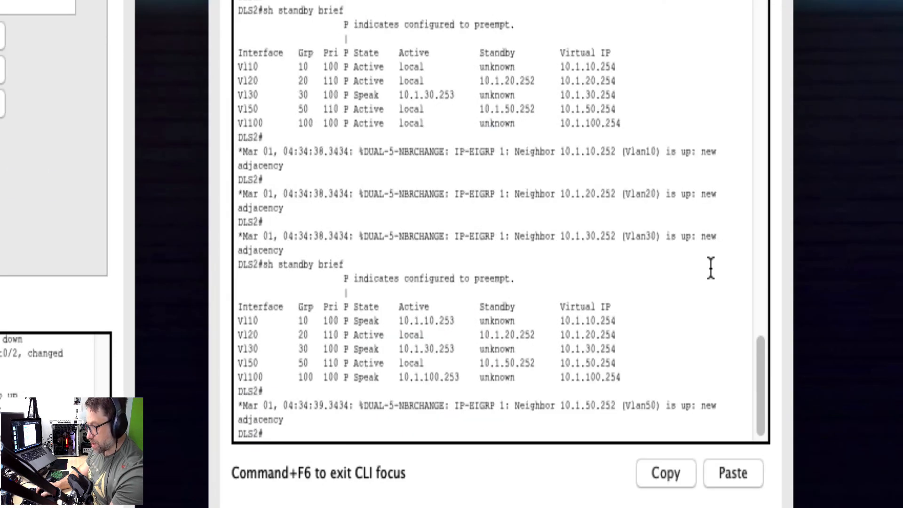
pyautogui.press('Up')
pyautogui.press('Return')
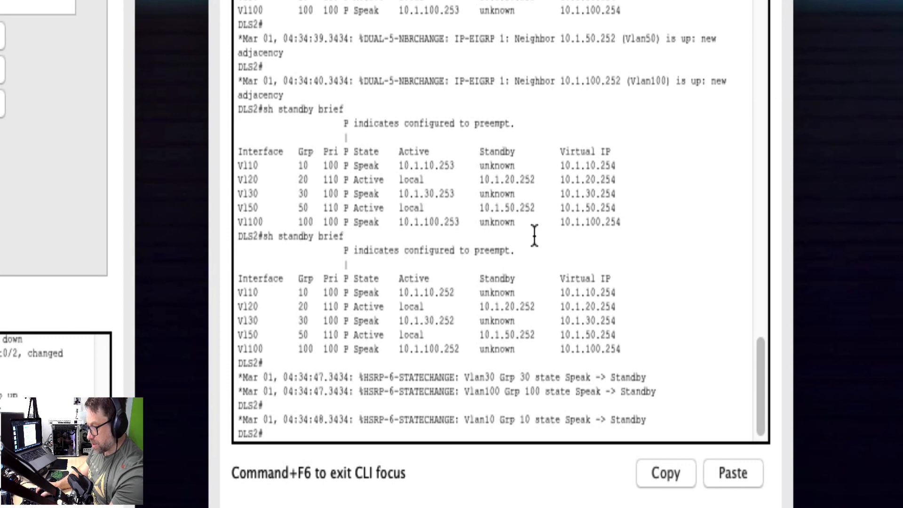
pyautogui.press('Up')
pyautogui.press('Return')
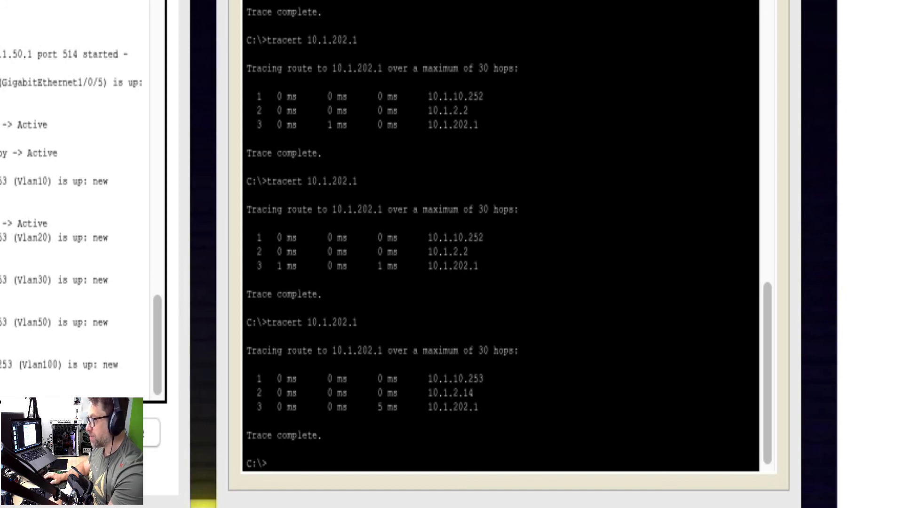
# Step: Trace the route to 10.1.202.1 from the host again and display R2's full IP routing table
pyautogui.press('Up')
pyautogui.press('Return')
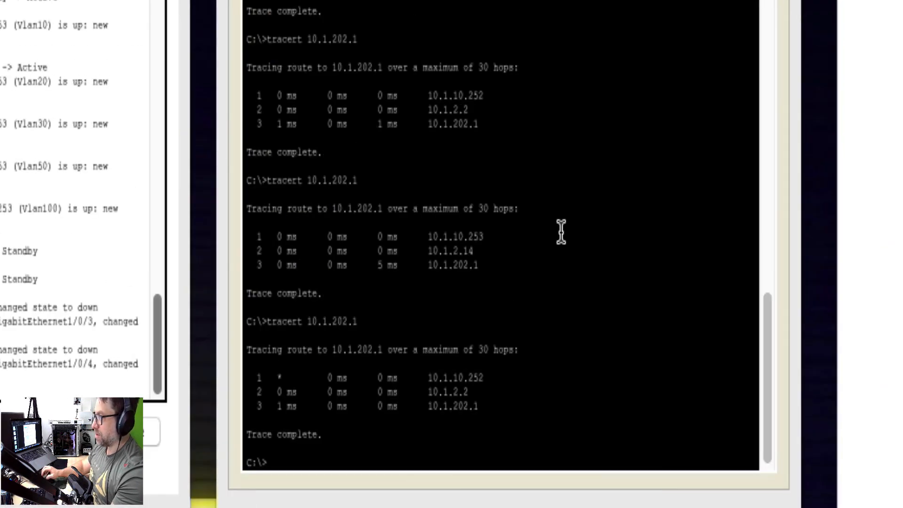
pyautogui.press('Up')
pyautogui.press('Return')
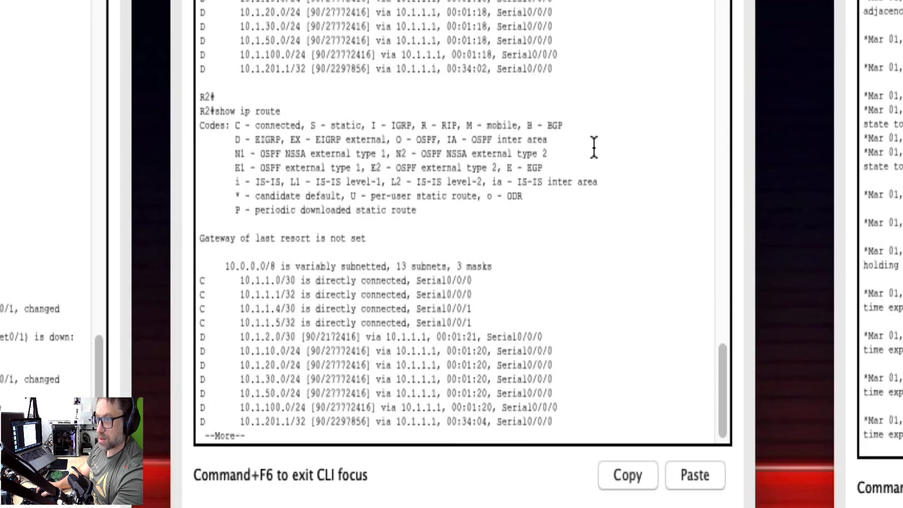
pyautogui.press('space')
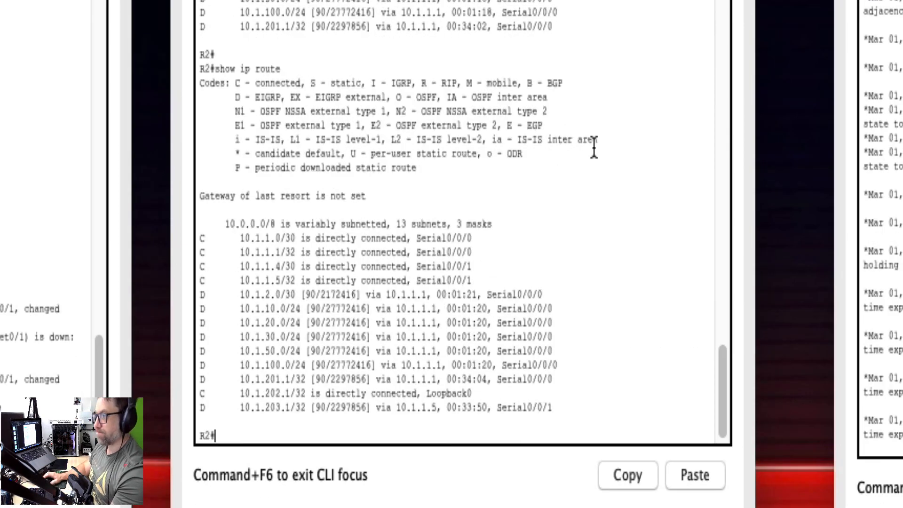